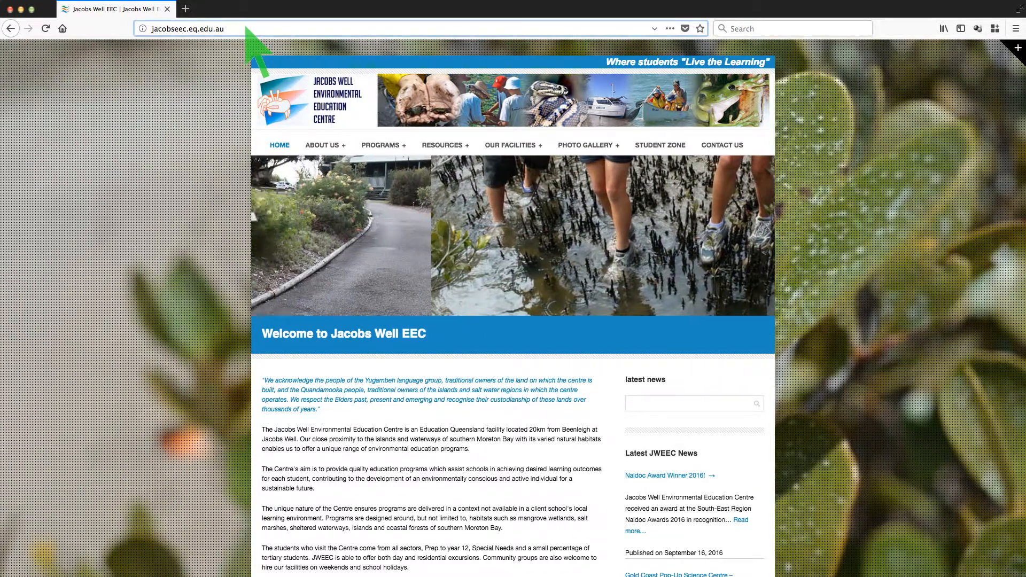
- Load the site's /wp address, then open the WordPress login page at /wp/wp-login.php
{"action": "type", "text": "/"}
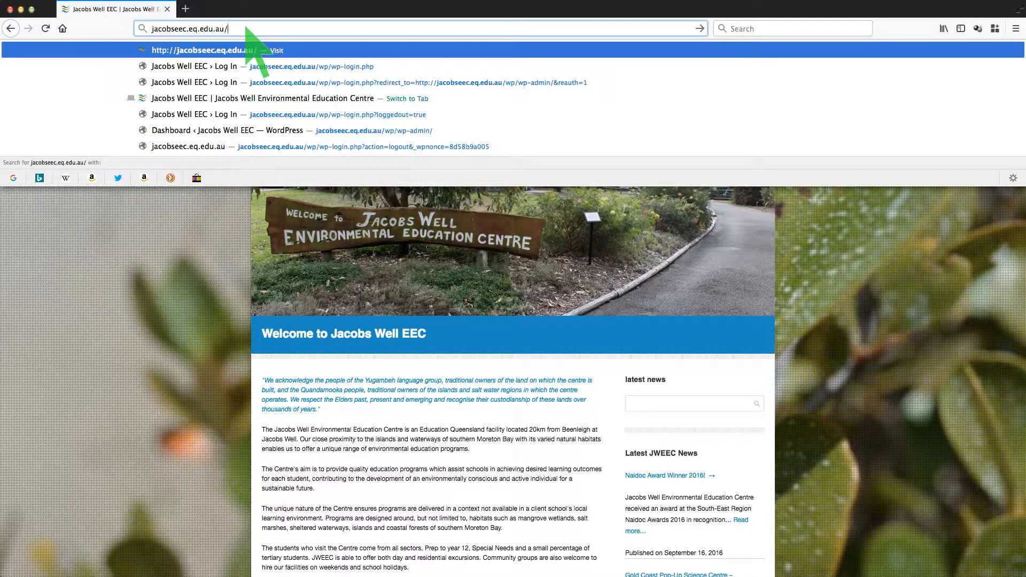
{"action": "type", "text": "wp/"}
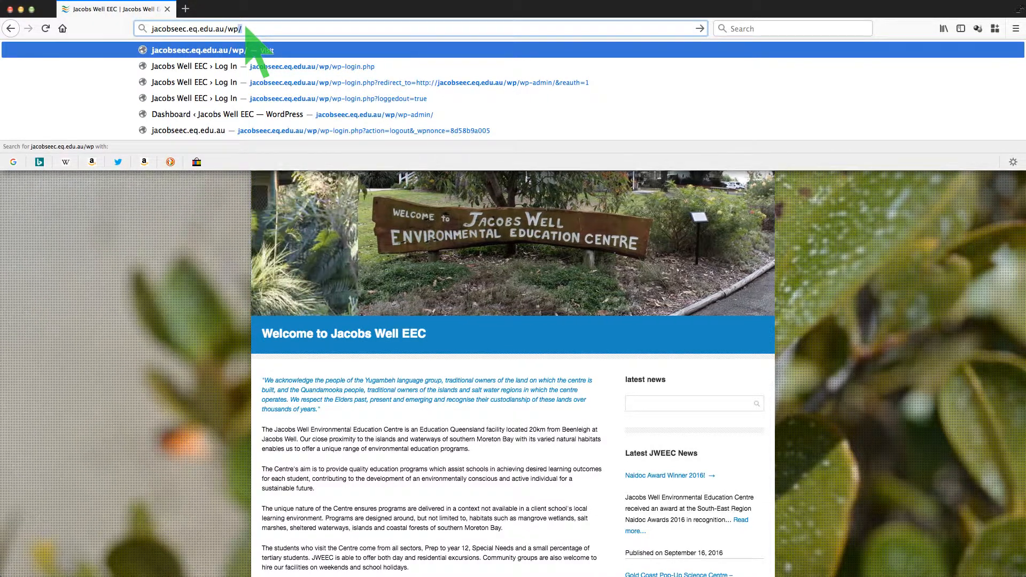
{"action": "key", "text": "Return"}
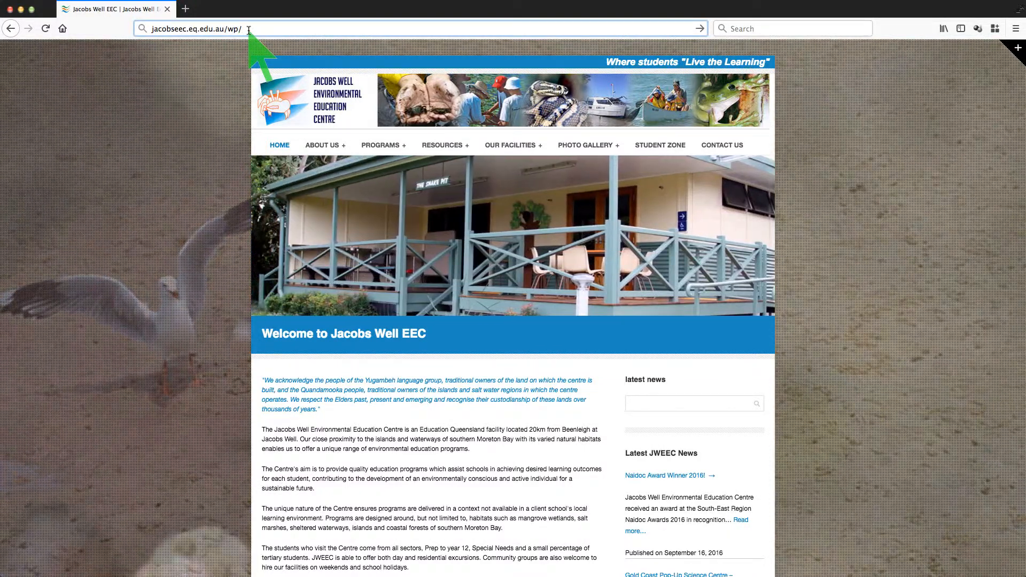
{"action": "type", "text": "wp-"}
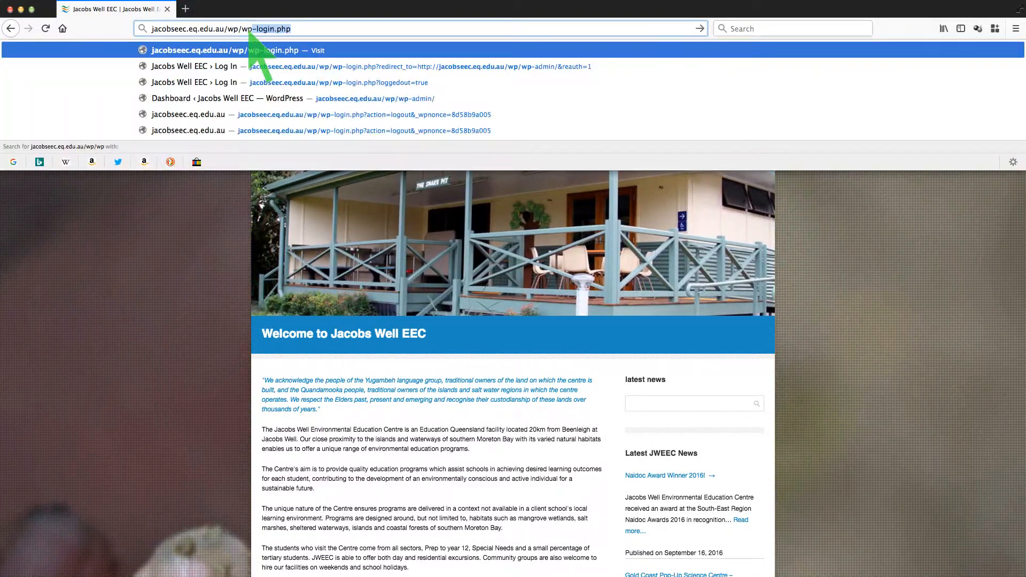
{"action": "type", "text": "login"}
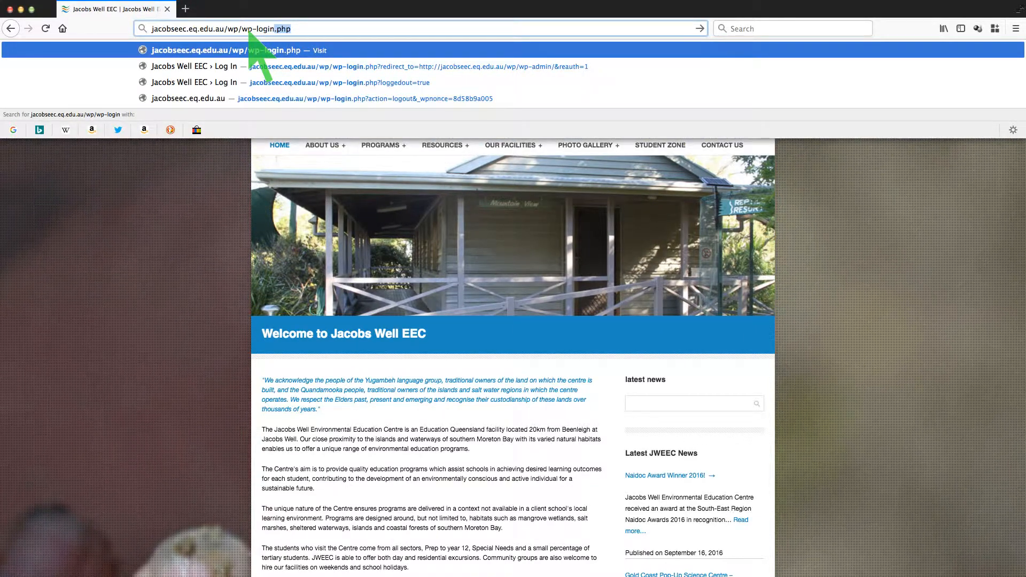
{"action": "key", "text": "BackSpace"}
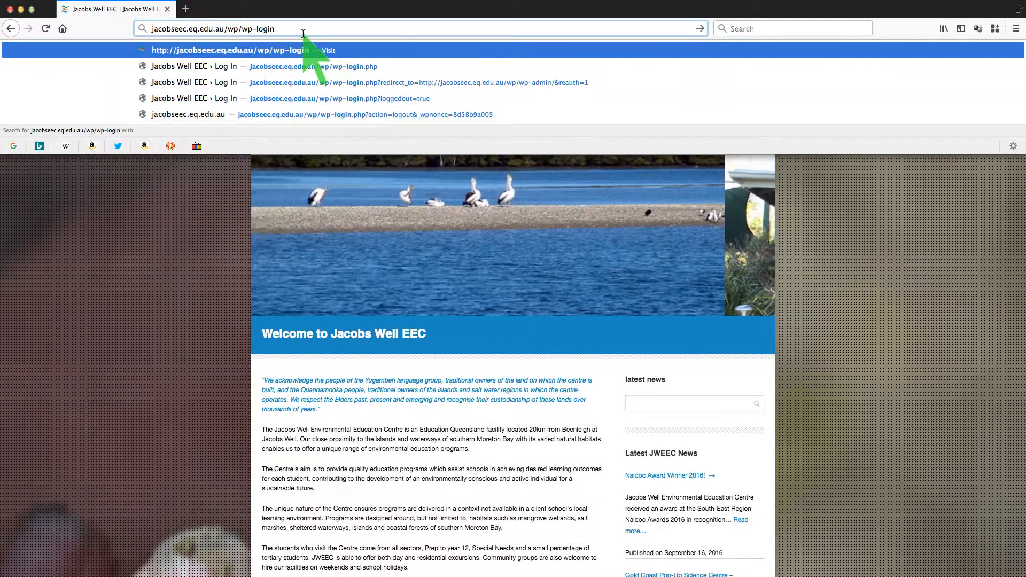
{"action": "type", "text": ".p"}
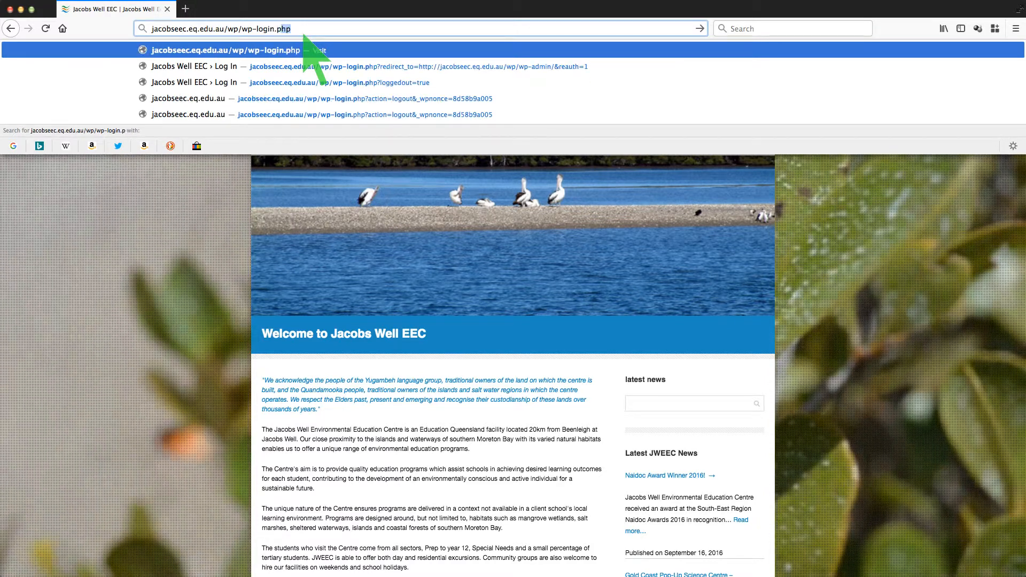
{"action": "type", "text": "hp"}
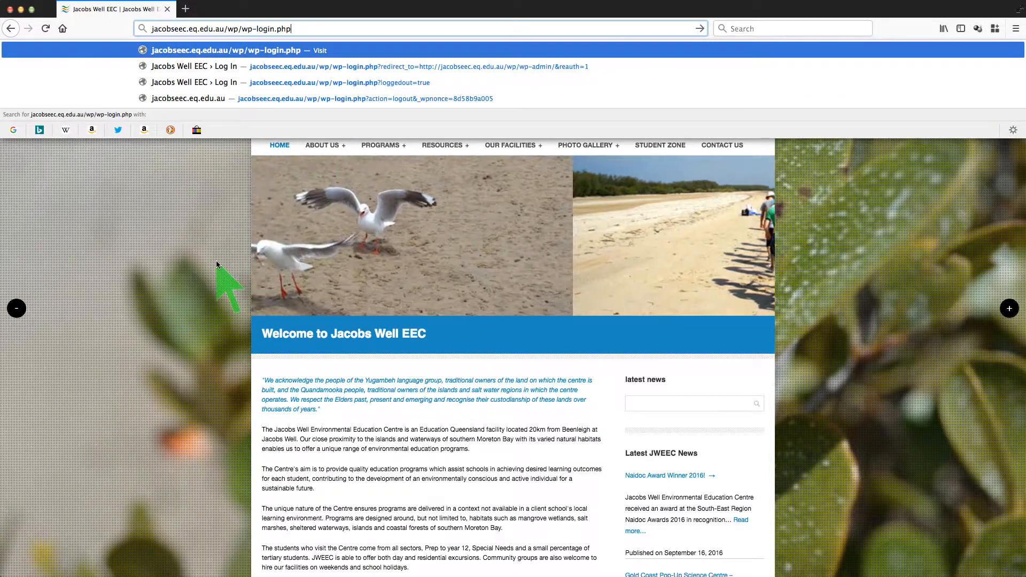
{"action": "scroll", "coordinate": [236, 298], "scroll_direction": "down", "scroll_amount": 5}
{"action": "scroll", "coordinate": [236, 300], "scroll_direction": "down", "scroll_amount": 4}
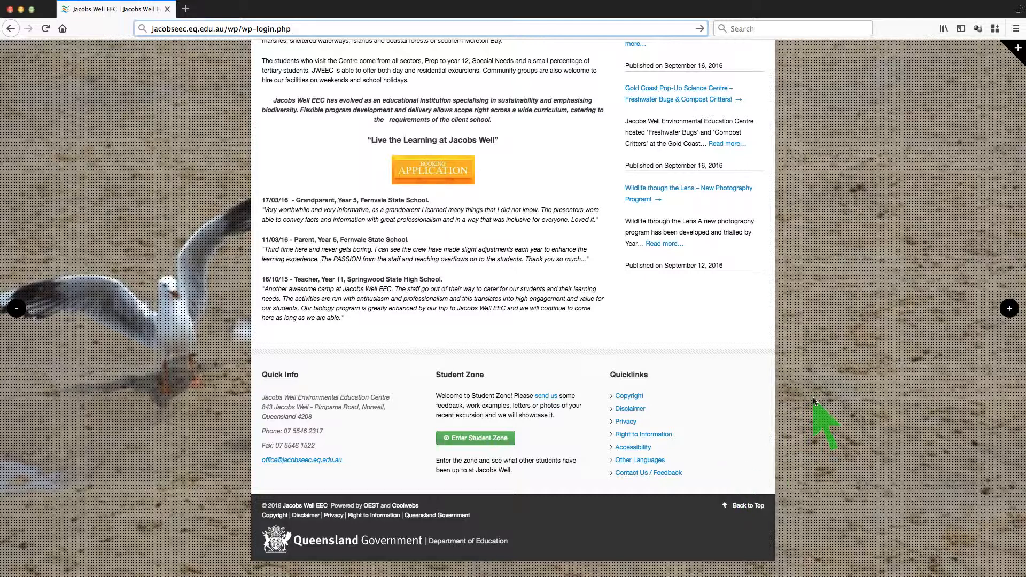
{"action": "scroll", "coordinate": [813, 398], "scroll_direction": "up", "scroll_amount": 10}
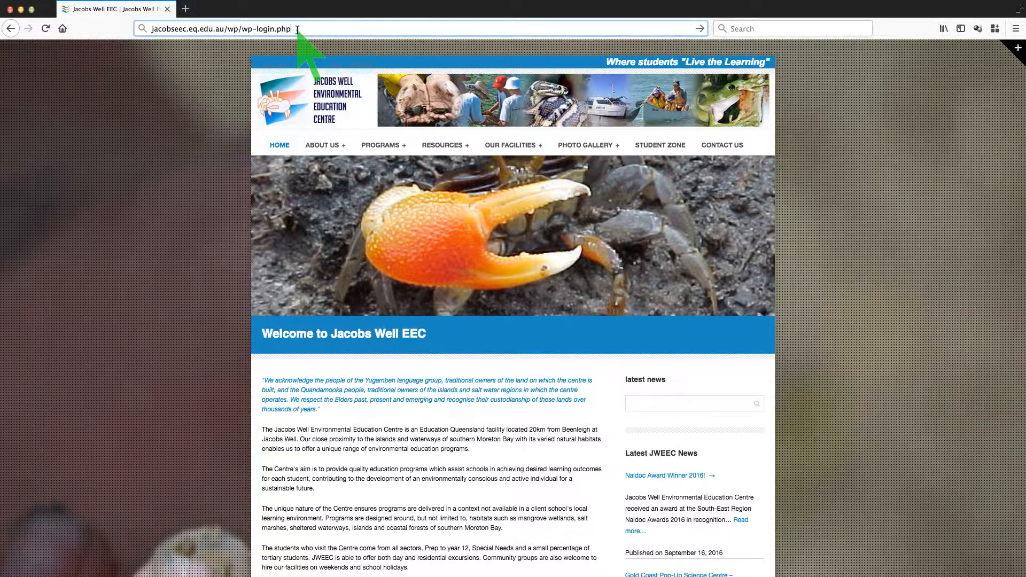
{"action": "key", "text": "Return"}
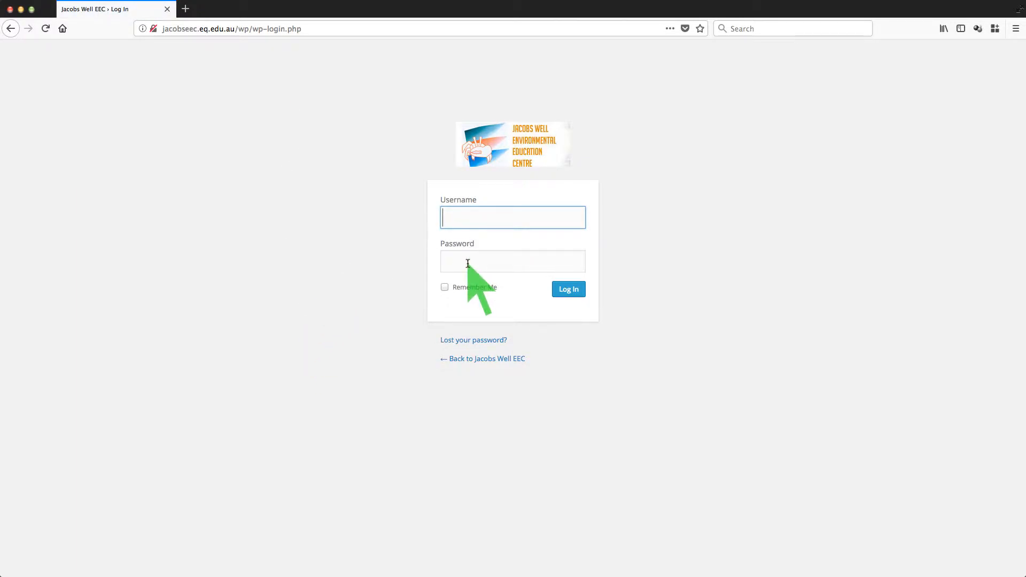
- Enter the username and paste the account password, dismiss the insecure-login warning, and log in
{"action": "type", "text": "ljker2"}
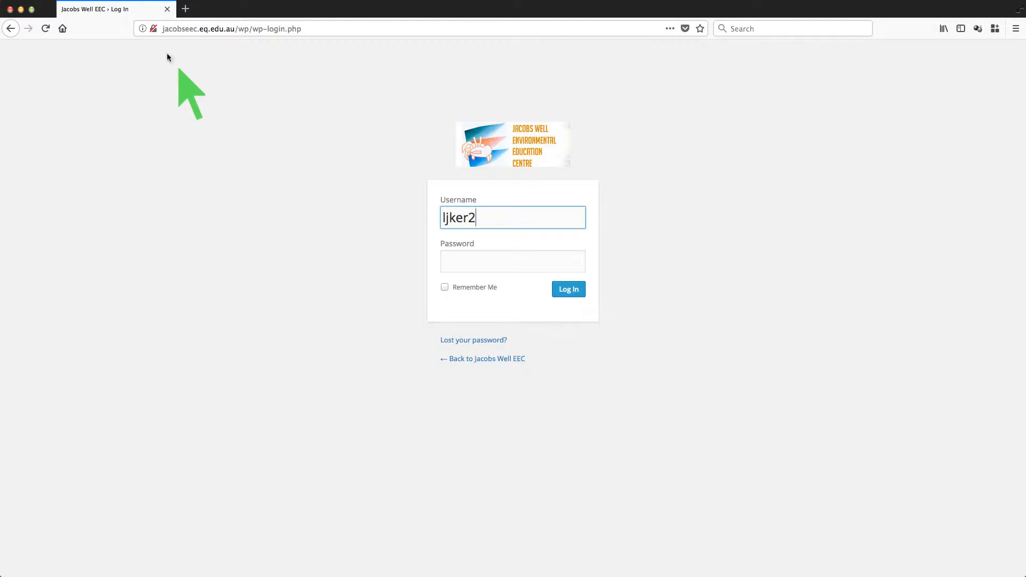
{"action": "left_click", "coordinate": [481, 260]}
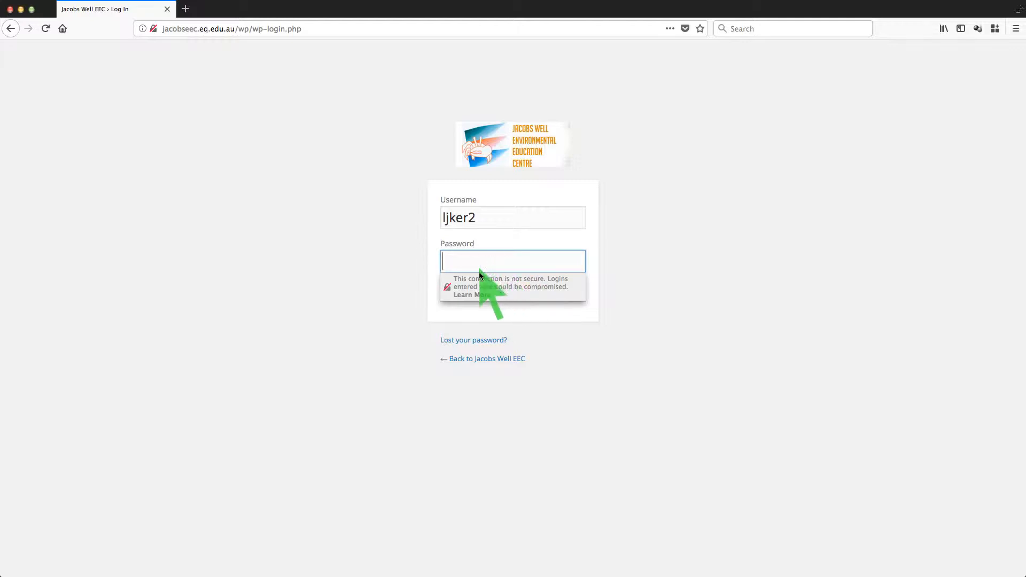
{"action": "left_click", "coordinate": [460, 263]}
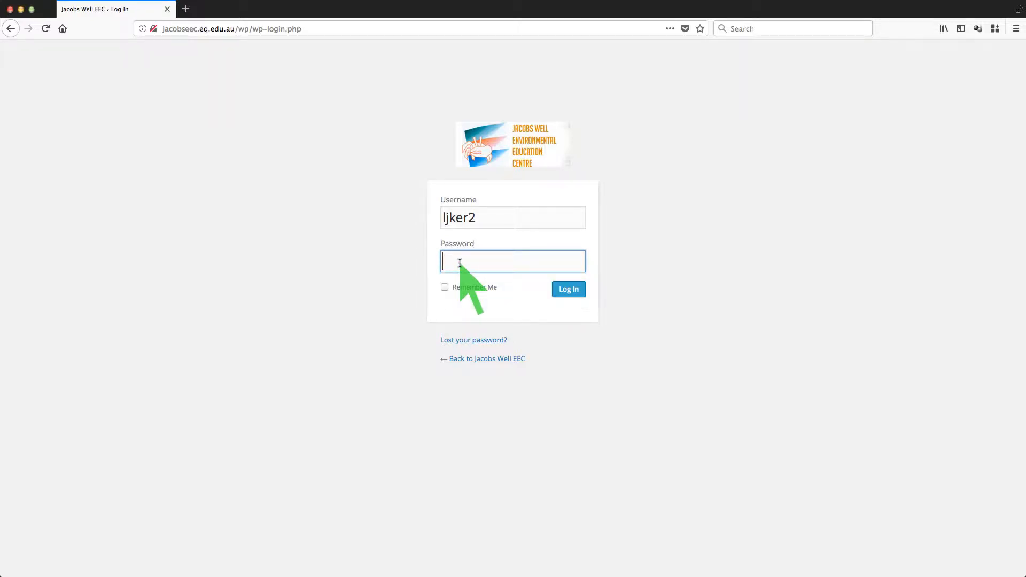
{"action": "key", "text": "super+v"}
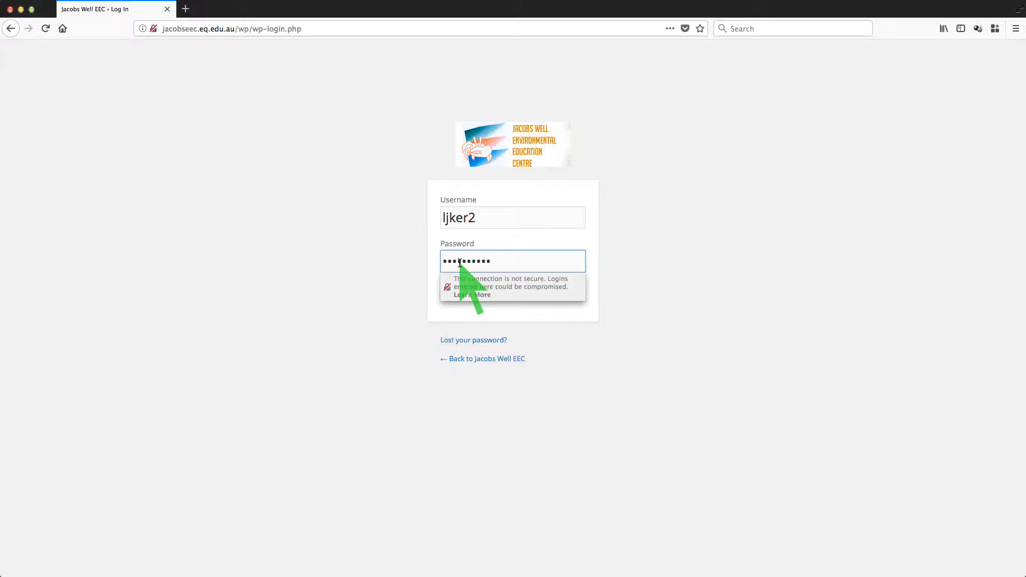
{"action": "left_click", "coordinate": [675, 256]}
{"action": "left_click", "coordinate": [567, 289]}
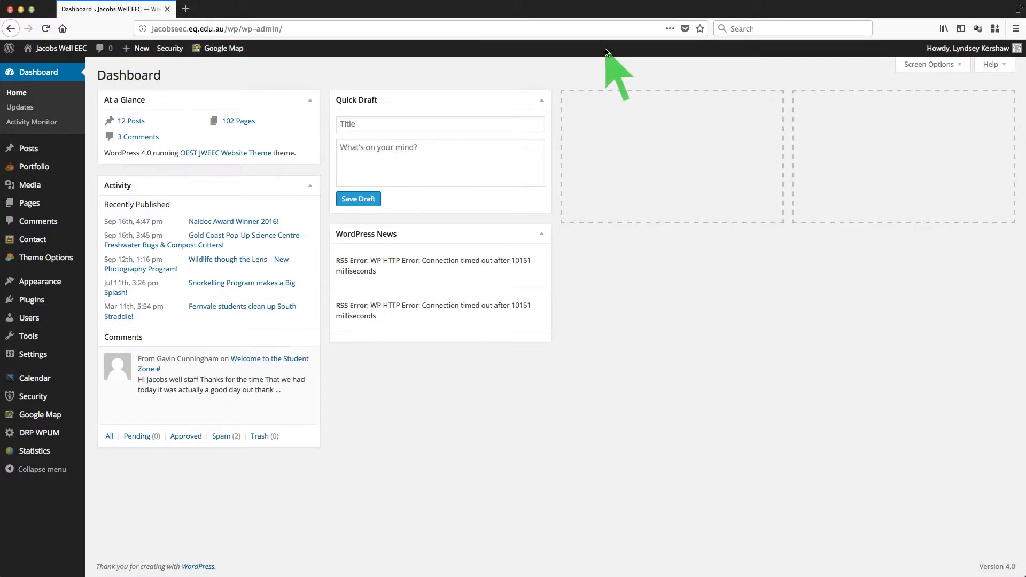
- Open the live site in a new tab from the Visit Site link
{"action": "mouse_move", "coordinate": [41, 49]}
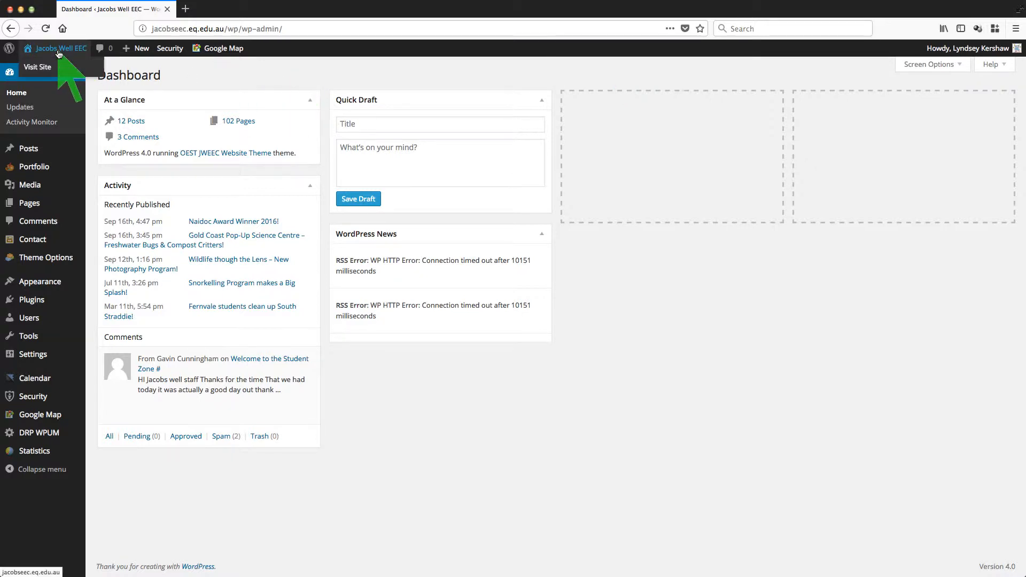
{"action": "right_click", "coordinate": [48, 66]}
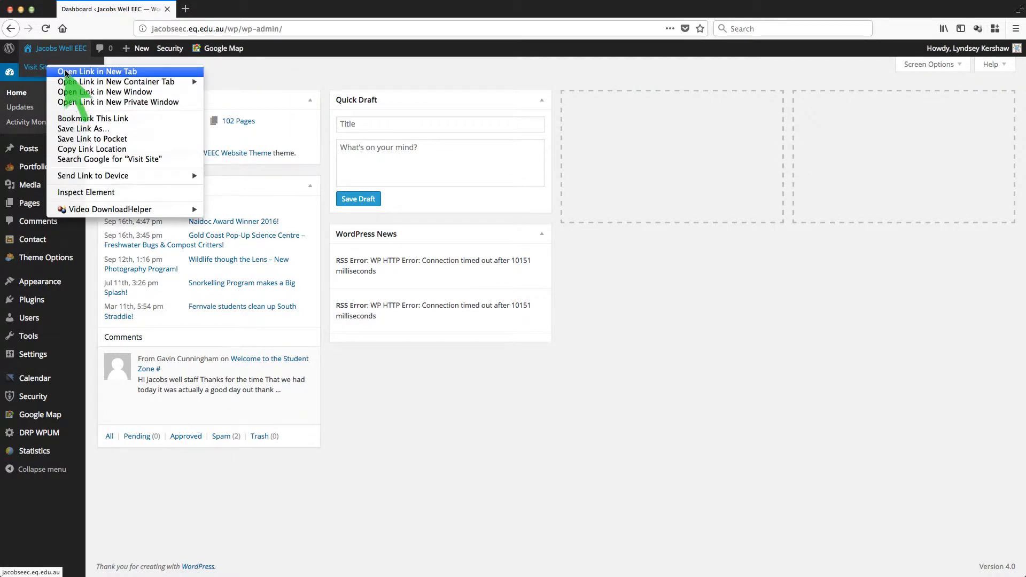
{"action": "left_click", "coordinate": [66, 73]}
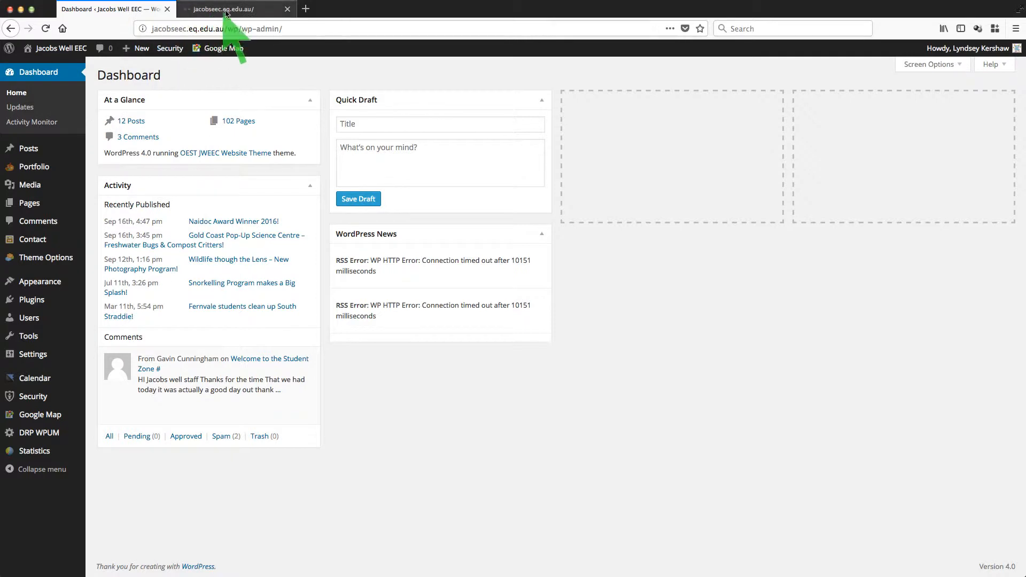
- Look over the live site tab, then return to the admin Dashboard tab
{"action": "left_click", "coordinate": [230, 11]}
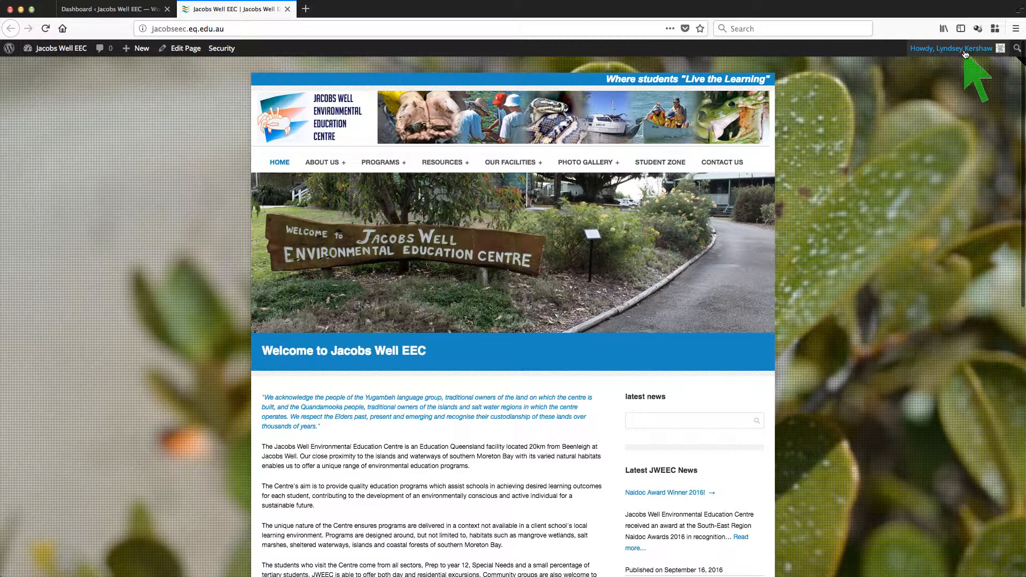
{"action": "mouse_move", "coordinate": [957, 48]}
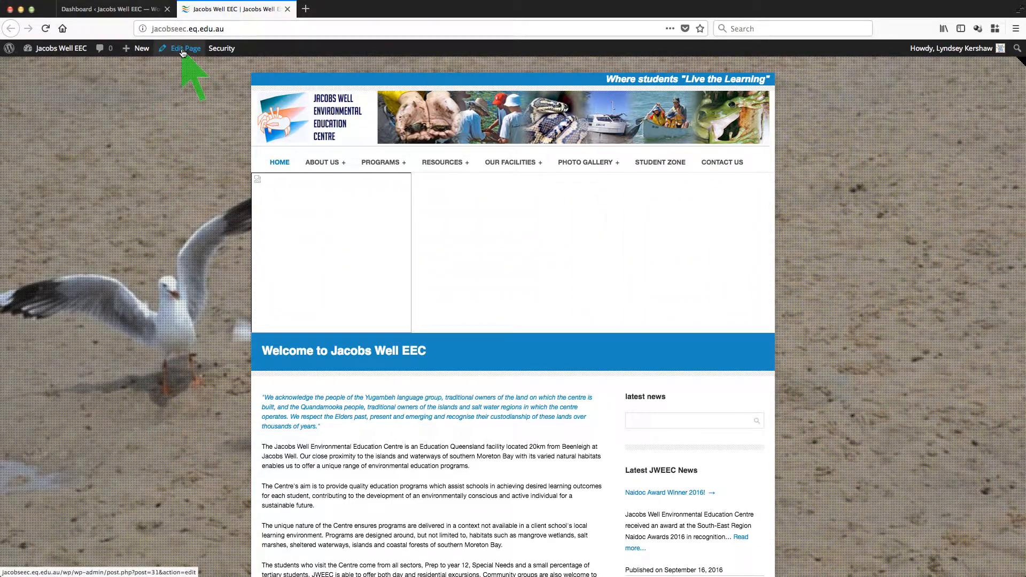
{"action": "mouse_move", "coordinate": [59, 55]}
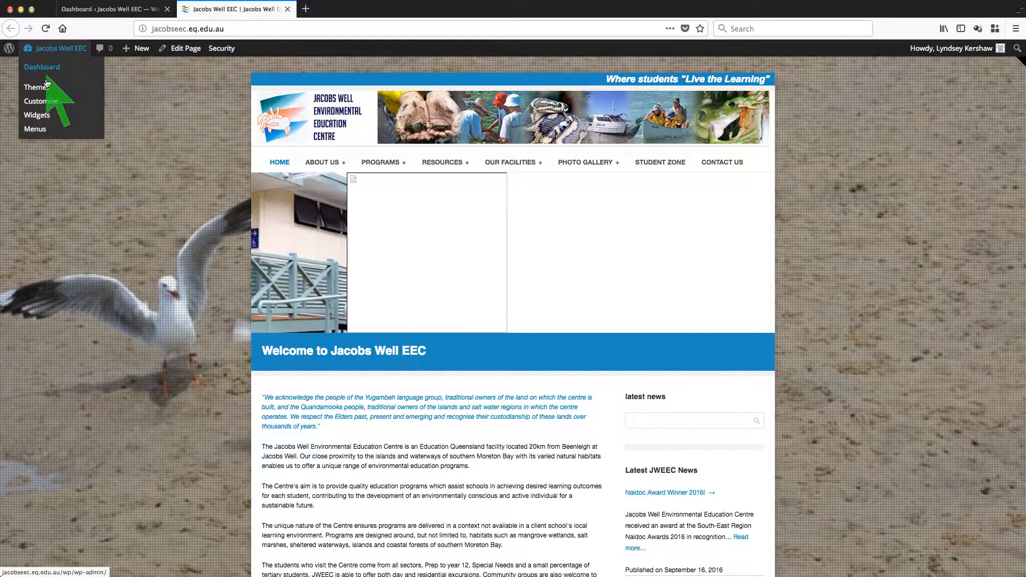
{"action": "mouse_move", "coordinate": [144, 52]}
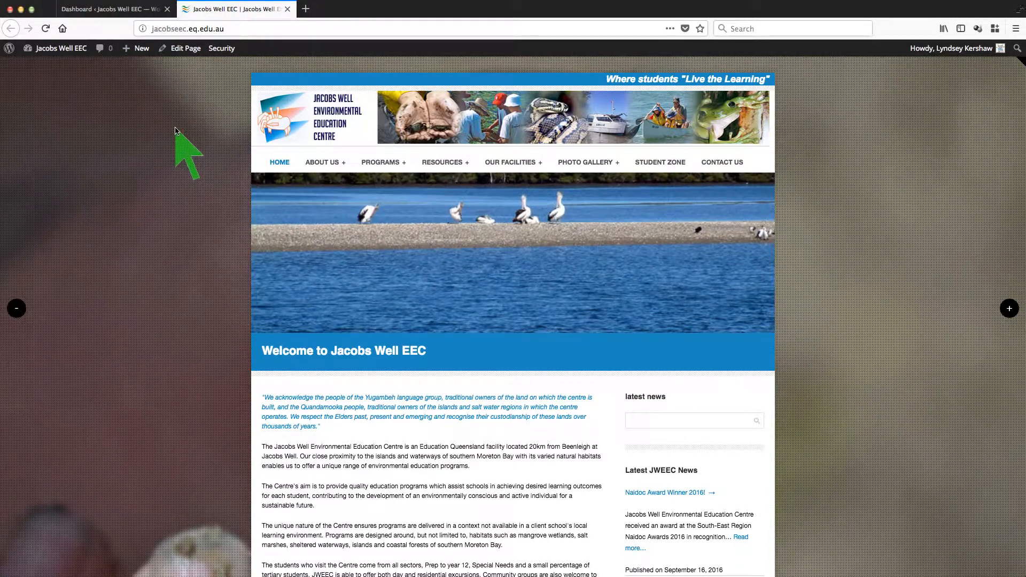
{"action": "left_click", "coordinate": [128, 9]}
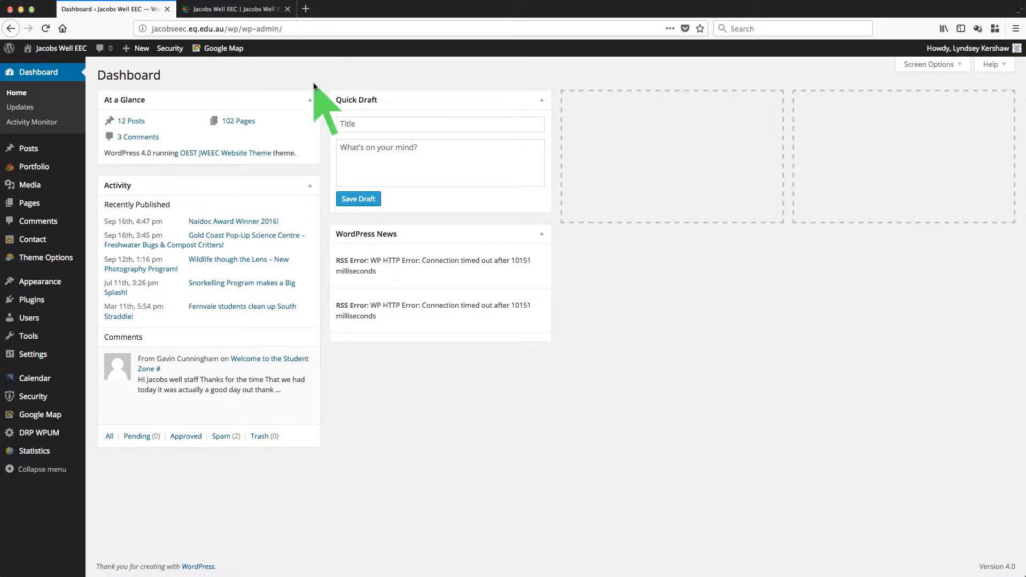
- Scroll through the live Jacobs Well EEC homepage, then go back to the Dashboard tab
{"action": "left_click", "coordinate": [242, 12]}
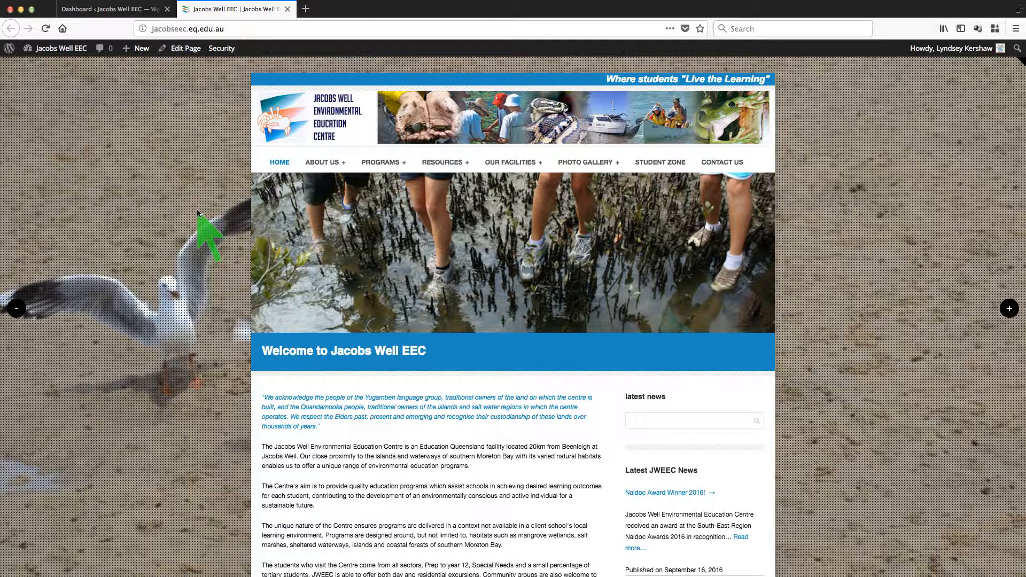
{"action": "scroll", "coordinate": [213, 278], "scroll_direction": "down", "scroll_amount": 3}
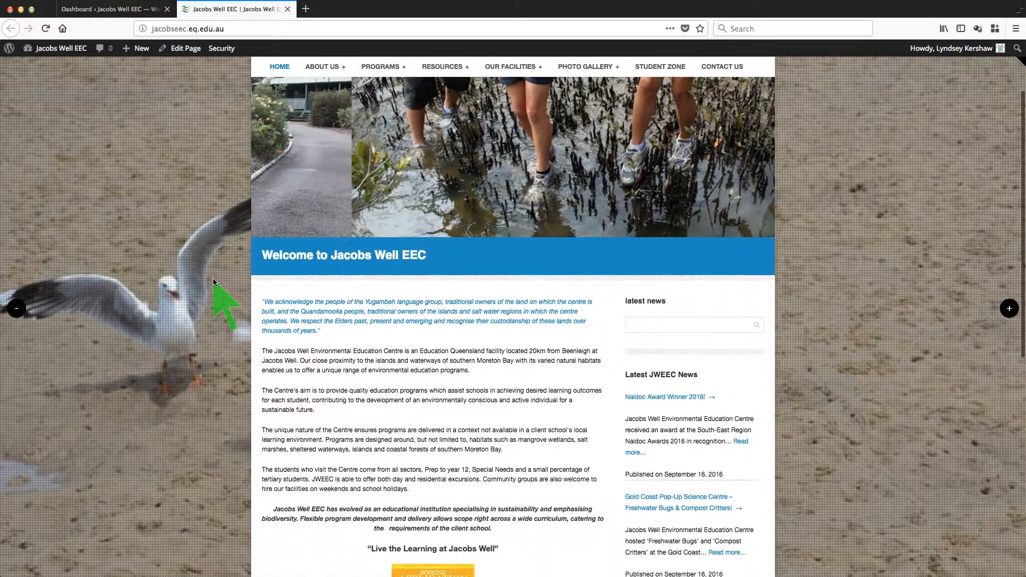
{"action": "scroll", "coordinate": [212, 278], "scroll_direction": "down", "scroll_amount": 3}
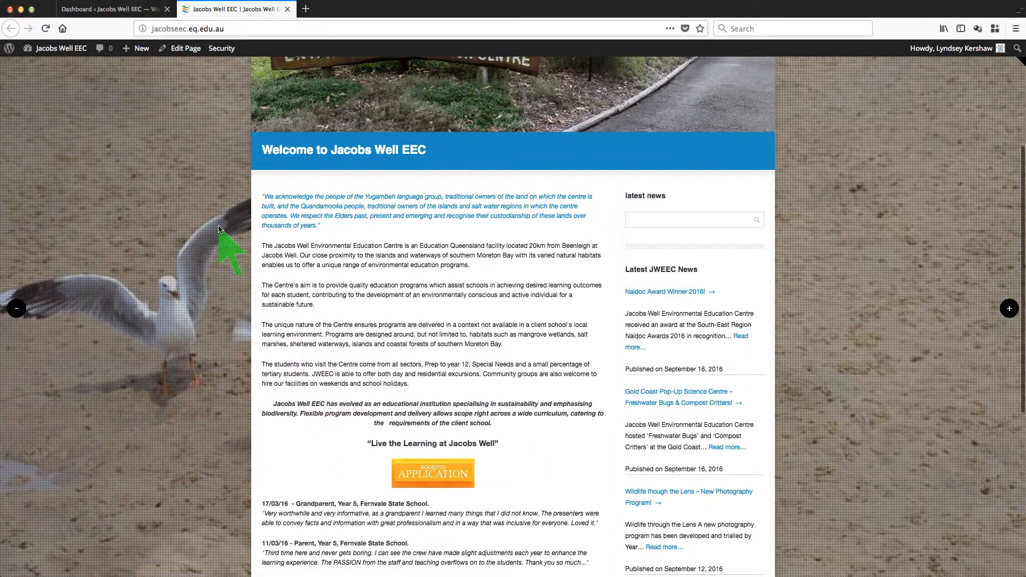
{"action": "scroll", "coordinate": [222, 217], "scroll_direction": "down", "scroll_amount": 2}
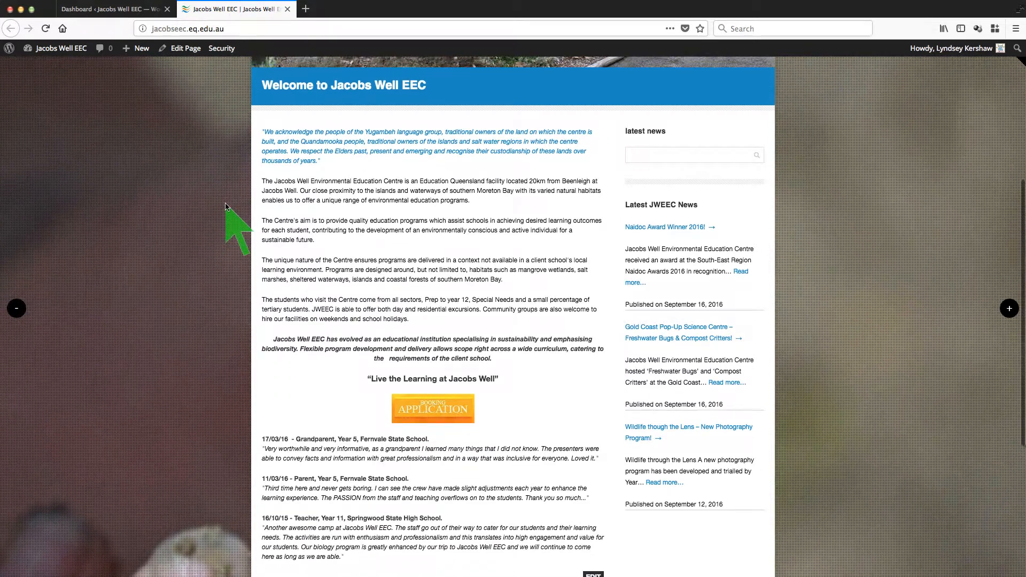
{"action": "scroll", "coordinate": [225, 205], "scroll_direction": "up", "scroll_amount": 1}
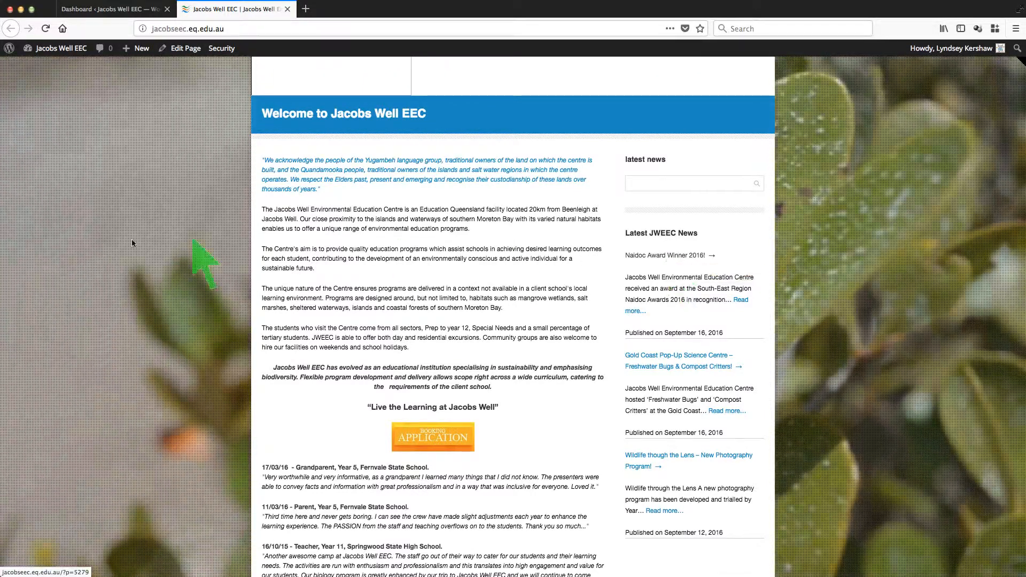
{"action": "scroll", "coordinate": [111, 241], "scroll_direction": "up", "scroll_amount": 2}
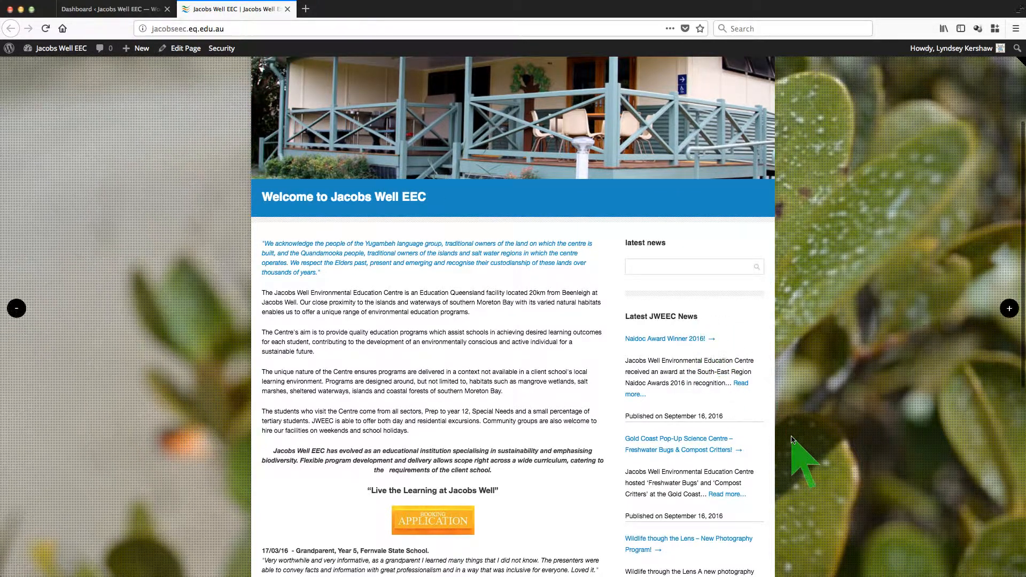
{"action": "scroll", "coordinate": [792, 440], "scroll_direction": "up", "scroll_amount": 4}
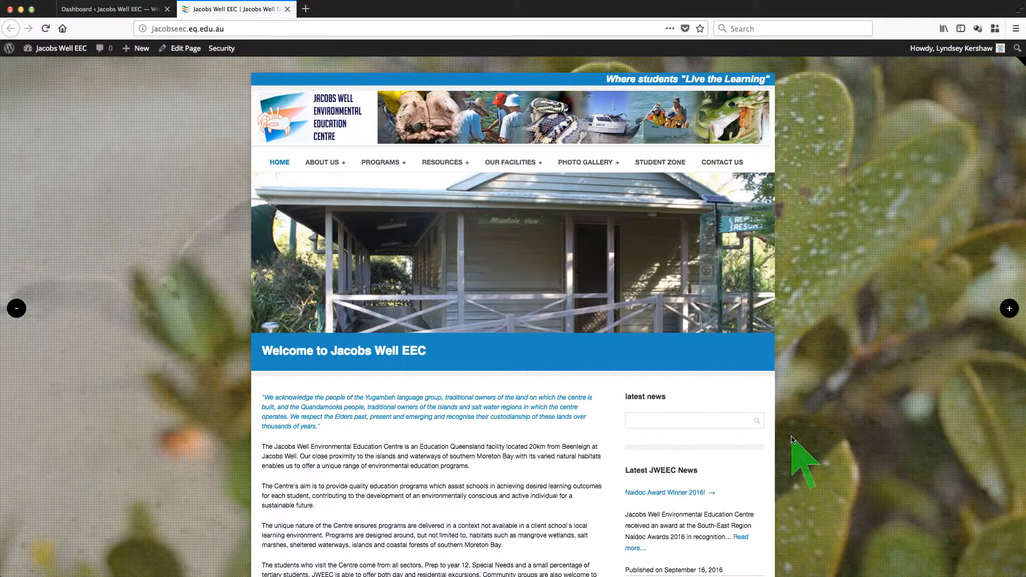
{"action": "left_click", "coordinate": [96, 10]}
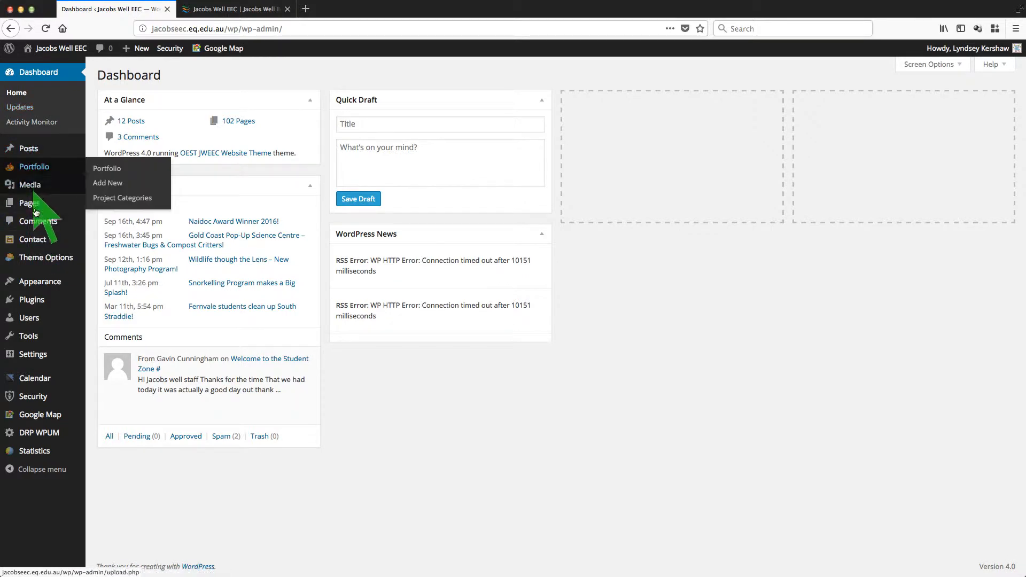
- Collapse and re-expand the admin sidebar, then go to Pages > All Pages
{"action": "left_click", "coordinate": [10, 471]}
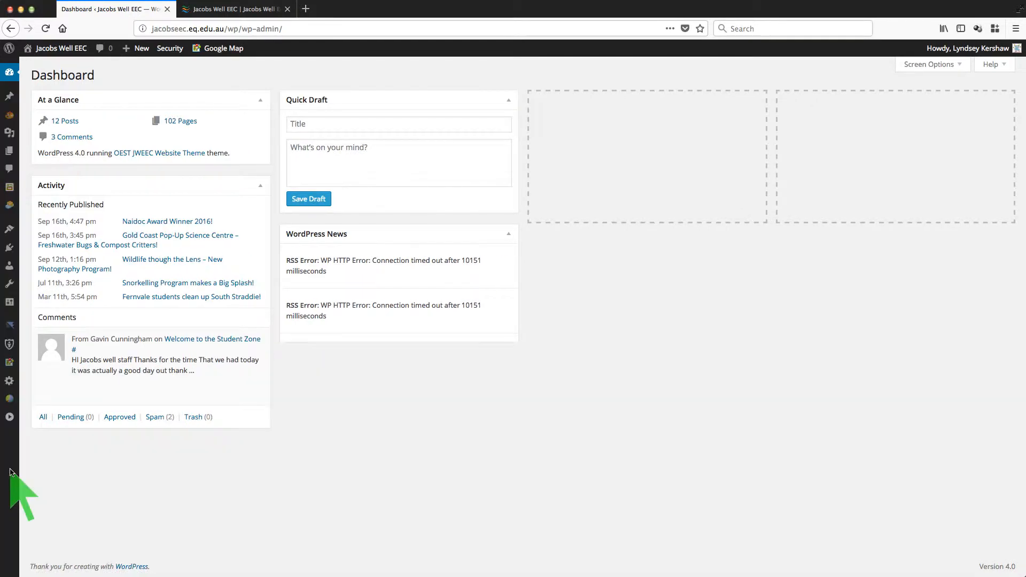
{"action": "left_click", "coordinate": [10, 418]}
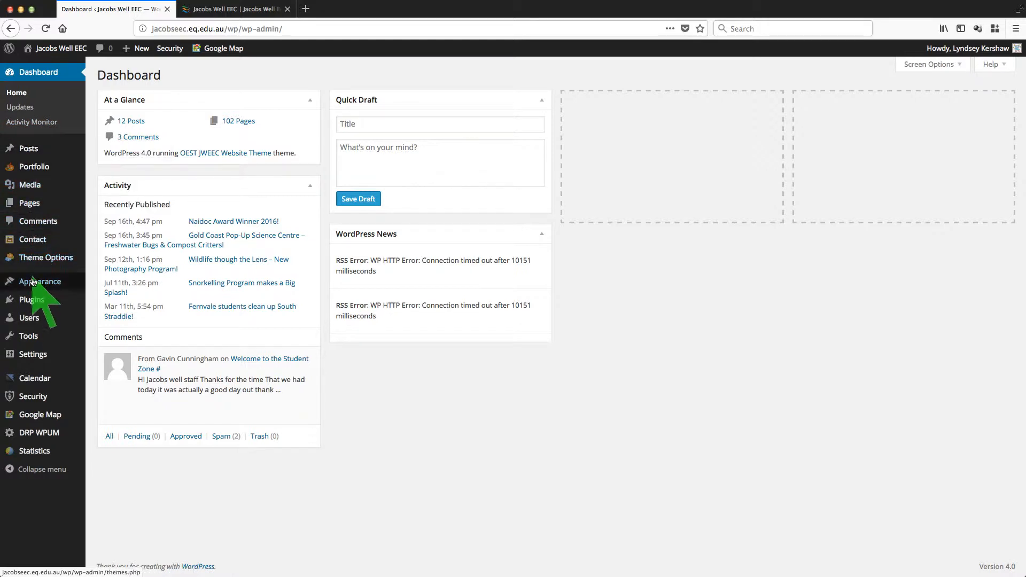
{"action": "mouse_move", "coordinate": [33, 285]}
{"action": "mouse_move", "coordinate": [33, 207]}
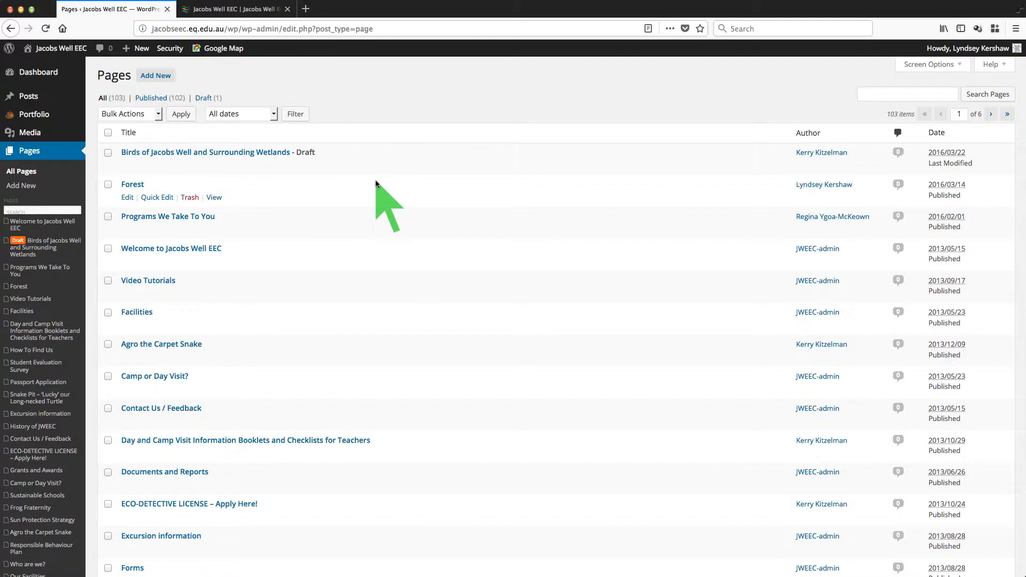
- Glance at the live site tab, then open the Forest page's View link in a new tab
{"action": "scroll", "coordinate": [375, 183], "scroll_direction": "down", "scroll_amount": 10}
{"action": "scroll", "coordinate": [375, 185], "scroll_direction": "down", "scroll_amount": 1}
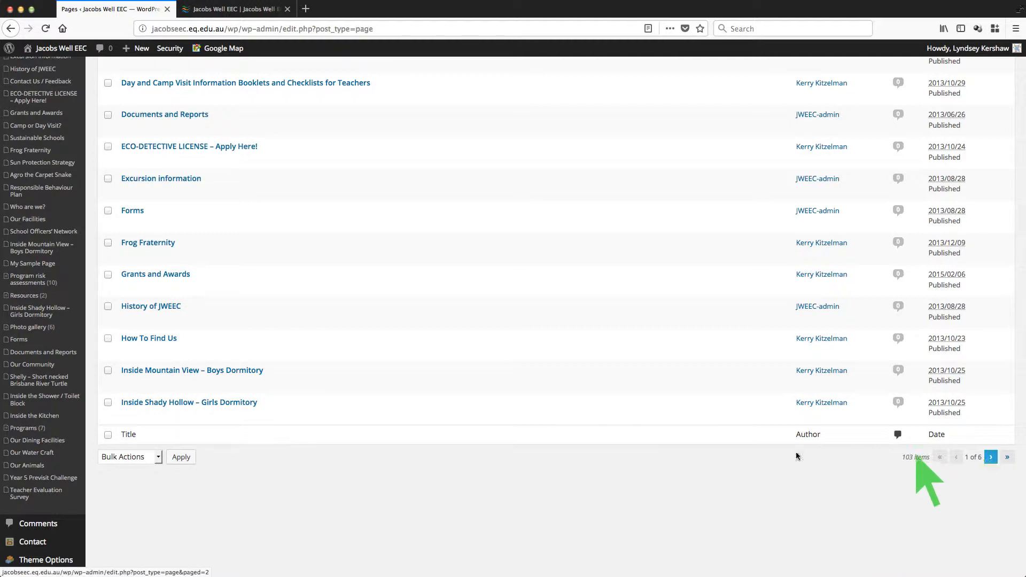
{"action": "scroll", "coordinate": [655, 440], "scroll_direction": "up", "scroll_amount": 2}
{"action": "scroll", "coordinate": [654, 439], "scroll_direction": "up", "scroll_amount": 5}
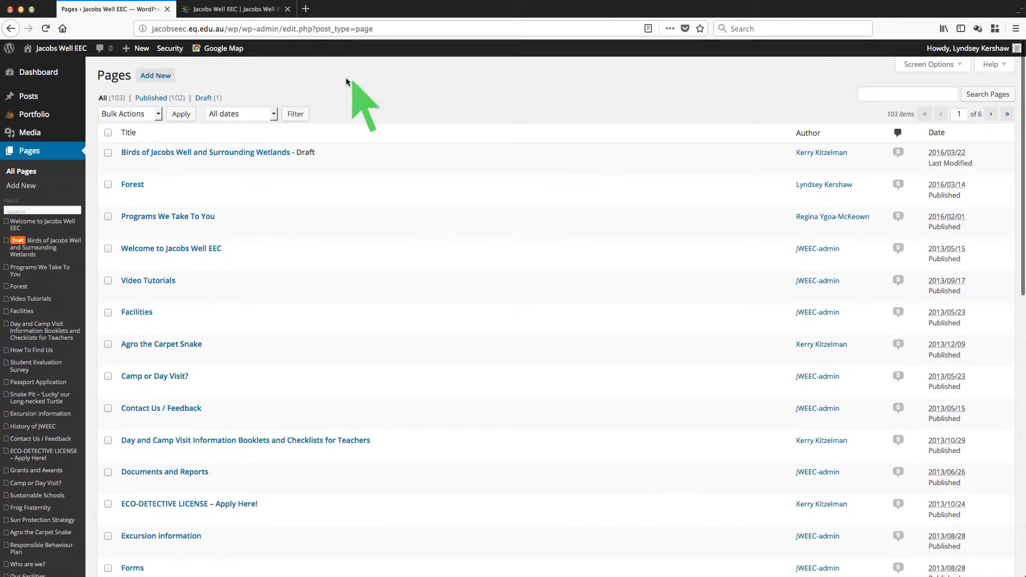
{"action": "left_click", "coordinate": [242, 8]}
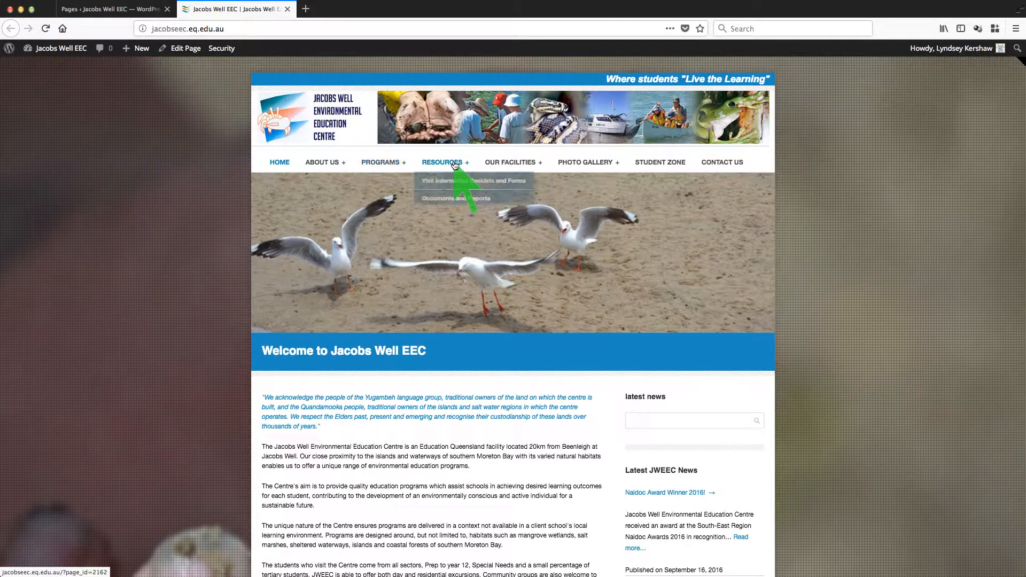
{"action": "mouse_move", "coordinate": [505, 165]}
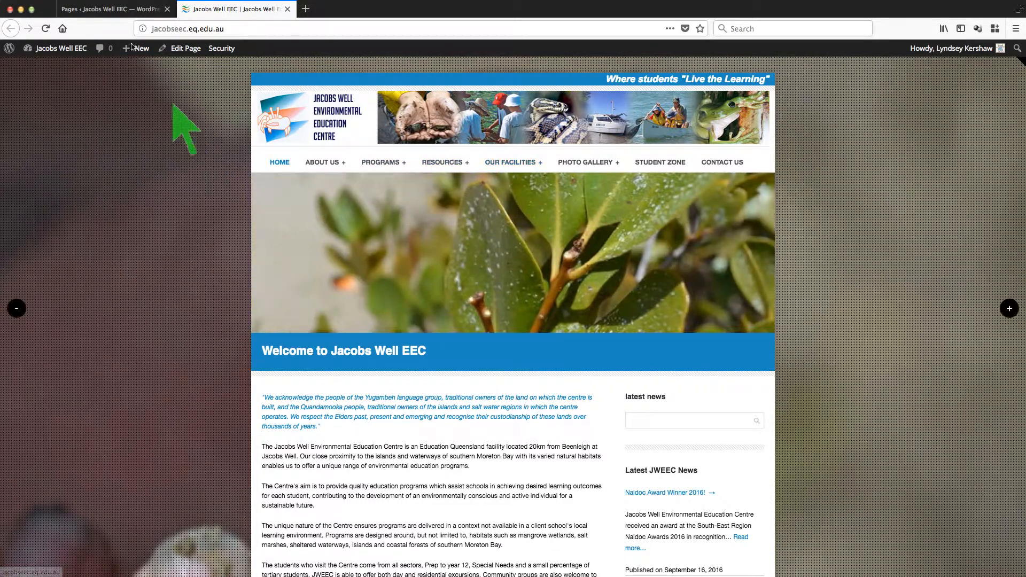
{"action": "left_click", "coordinate": [113, 10]}
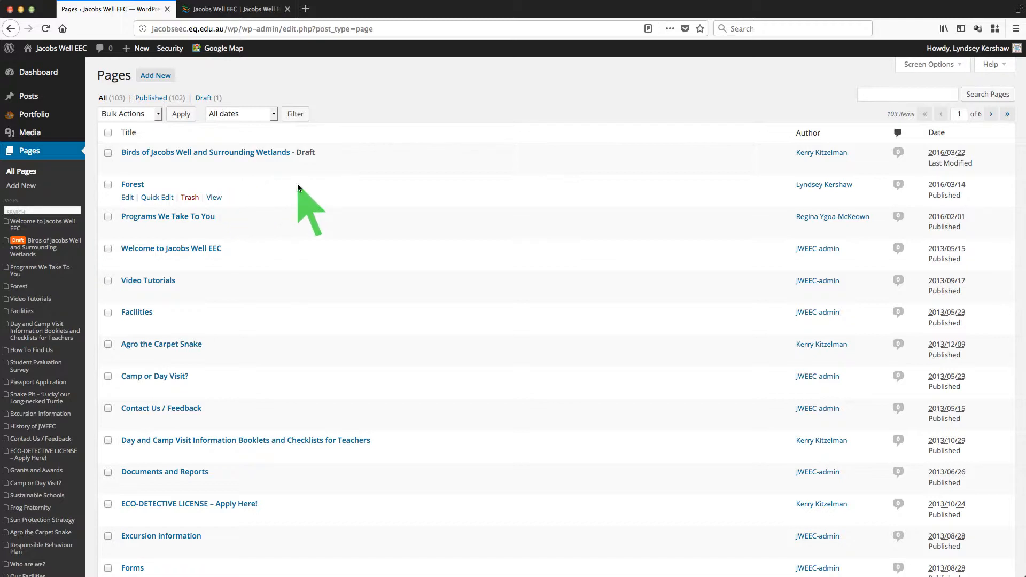
{"action": "right_click", "coordinate": [212, 199]}
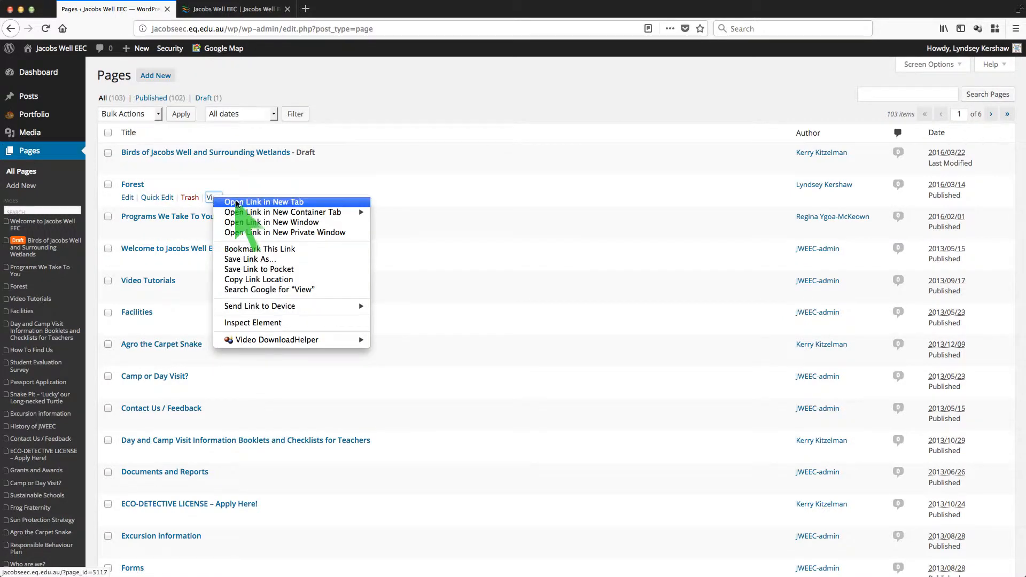
{"action": "left_click", "coordinate": [237, 203]}
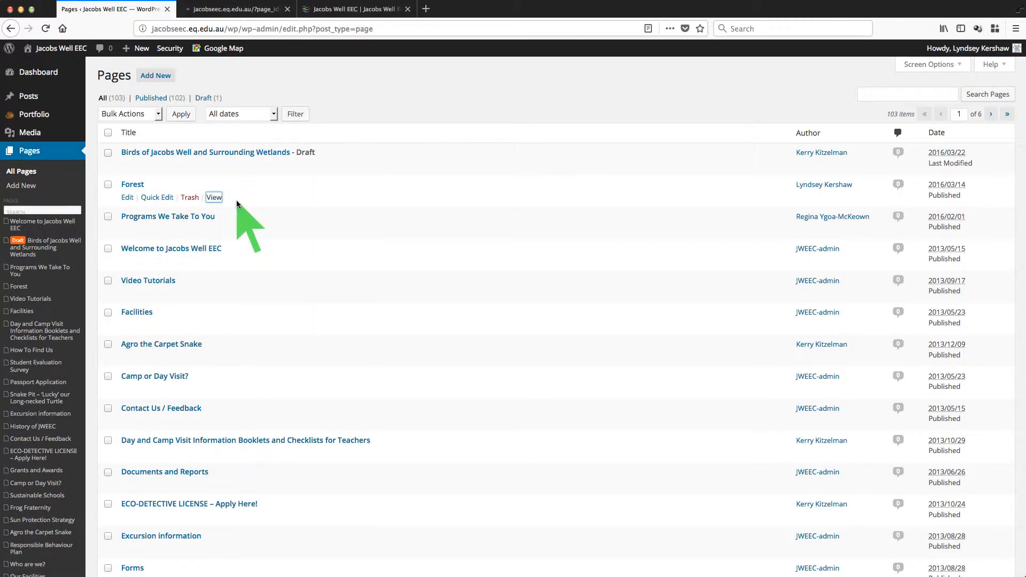
- Note the Forest page's id 5117 in its URL, open the site's Programs page, then return to Pages
{"action": "left_click", "coordinate": [224, 11]}
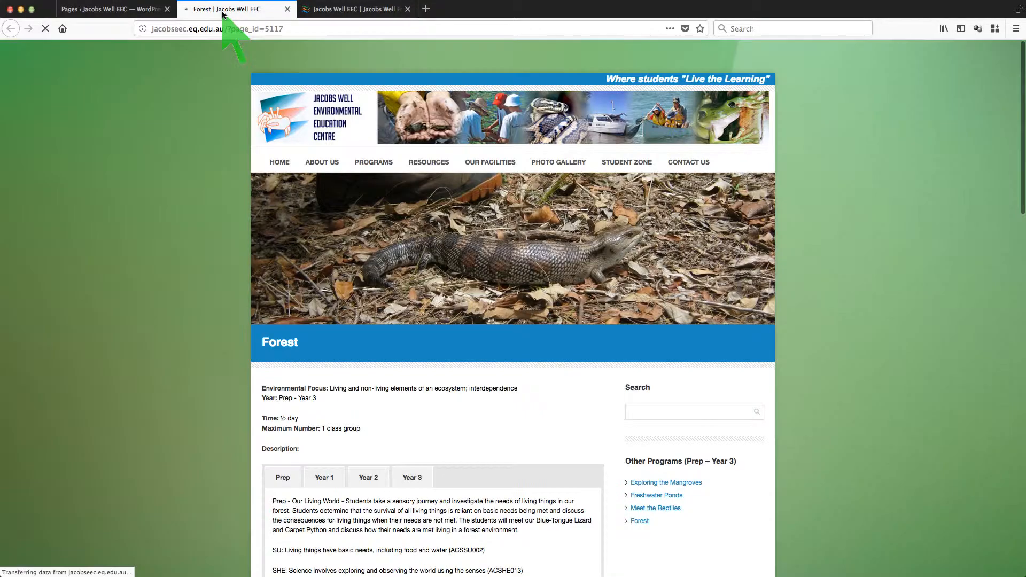
{"action": "double_click", "coordinate": [280, 30]}
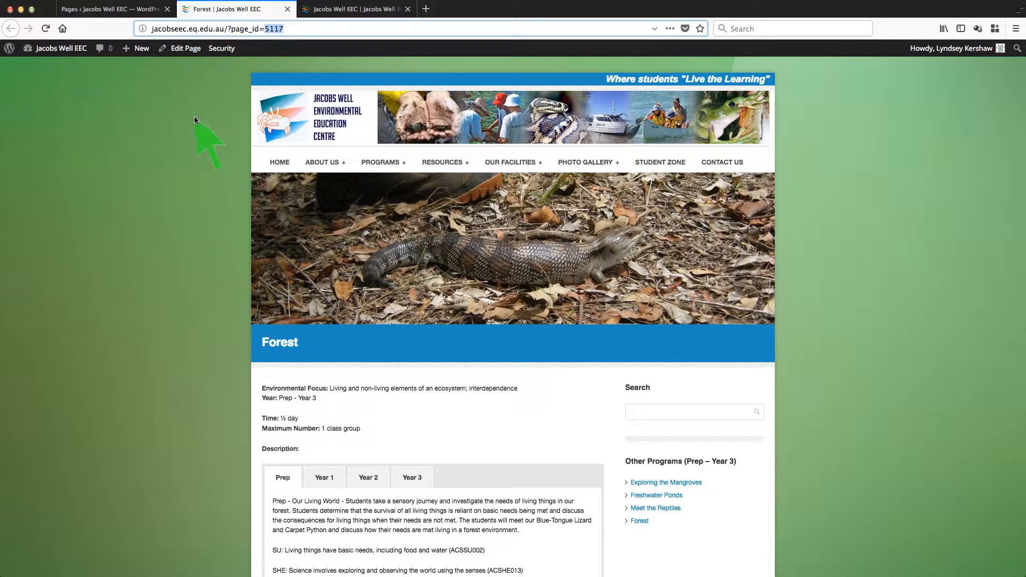
{"action": "left_click", "coordinate": [342, 11]}
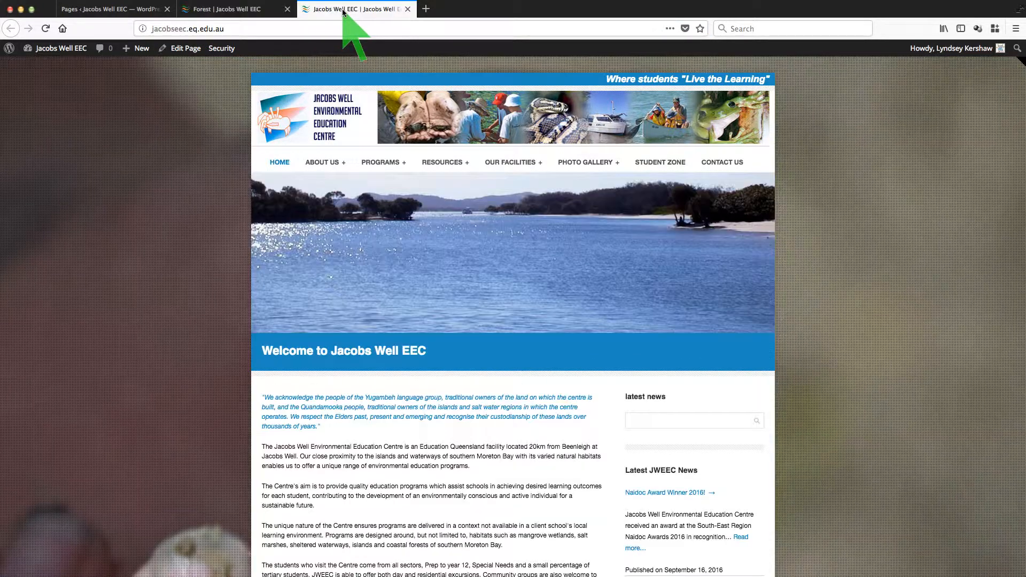
{"action": "left_click", "coordinate": [406, 165]}
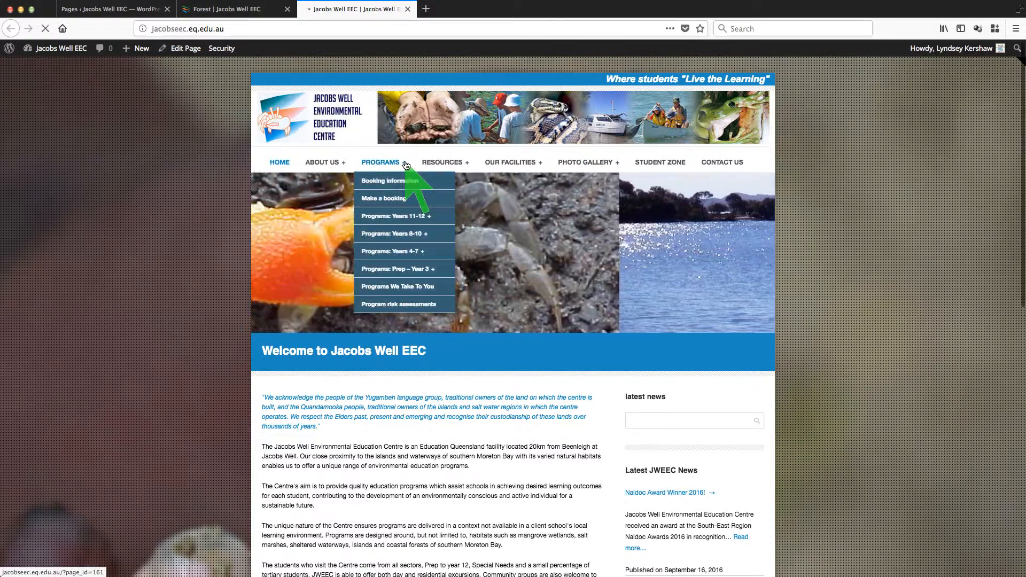
{"action": "mouse_move", "coordinate": [480, 164]}
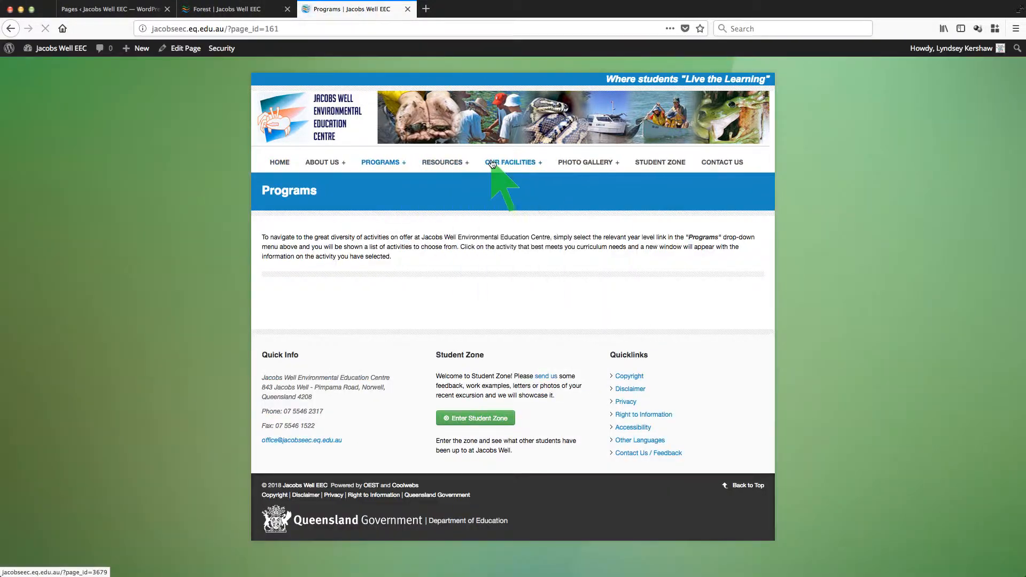
{"action": "mouse_move", "coordinate": [575, 165]}
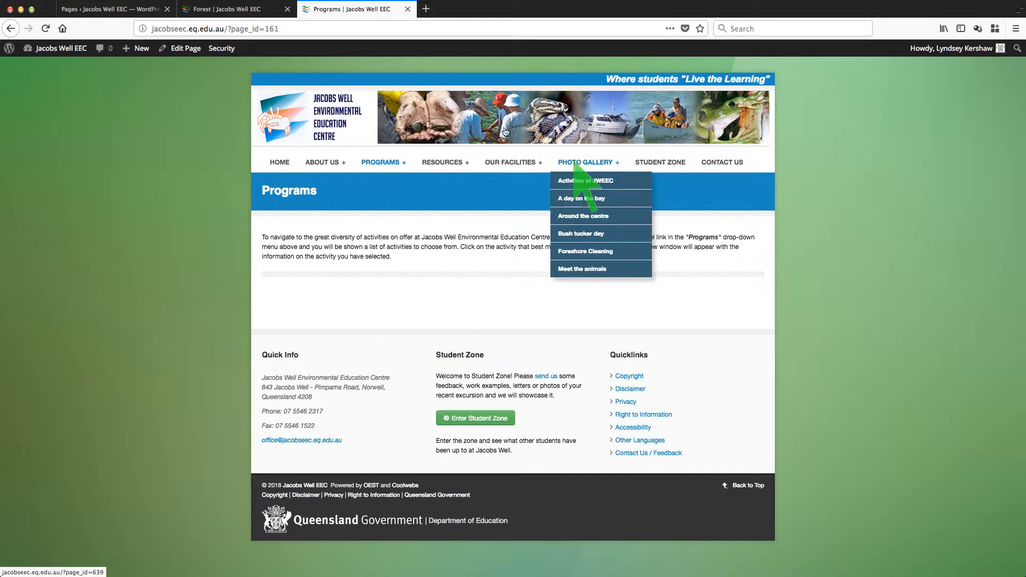
{"action": "left_click", "coordinate": [106, 11]}
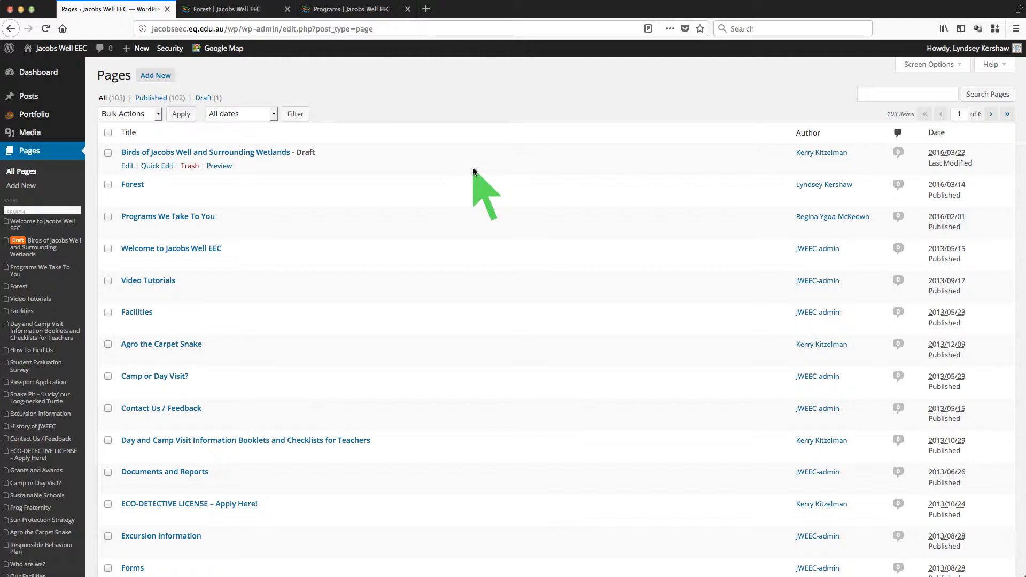
- Glance at the Programs page tab, then return to the admin Pages list
{"action": "left_click", "coordinate": [350, 9]}
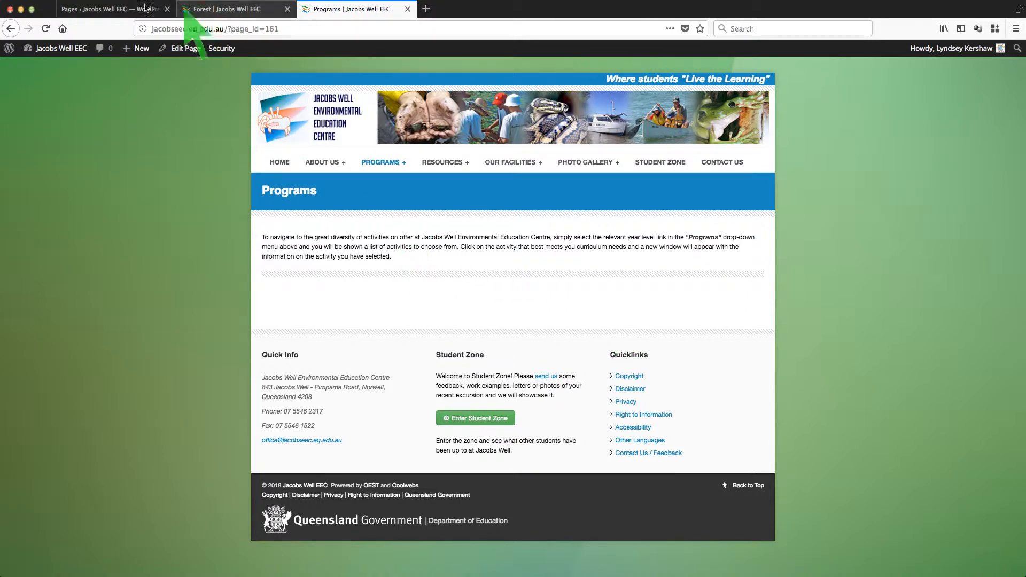
{"action": "left_click", "coordinate": [101, 12]}
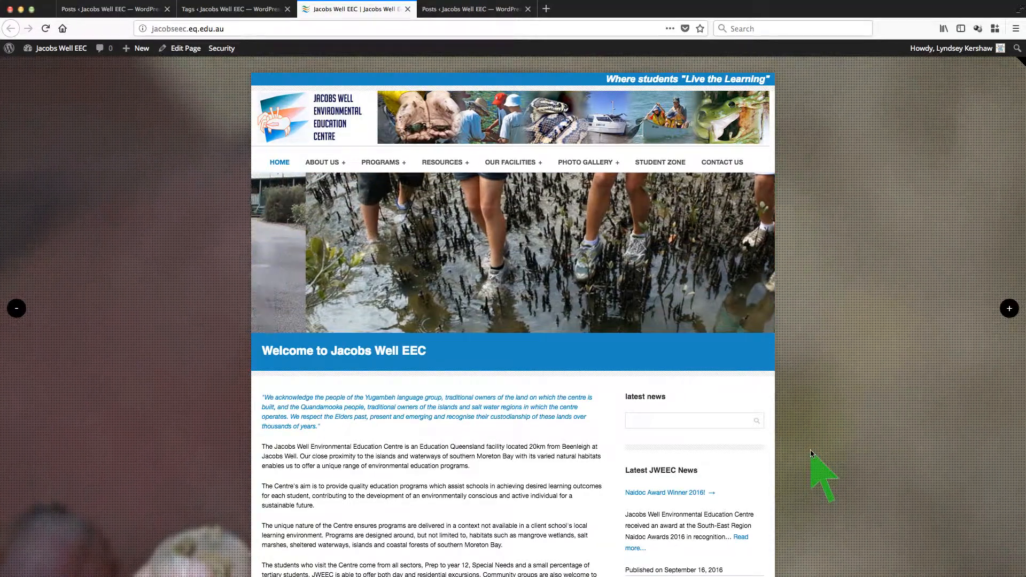
- Switch from the home page to the admin Dashboard, then open Posts > All Posts
{"action": "scroll", "coordinate": [800, 497], "scroll_direction": "down", "scroll_amount": 2}
{"action": "scroll", "coordinate": [800, 498], "scroll_direction": "down", "scroll_amount": 2}
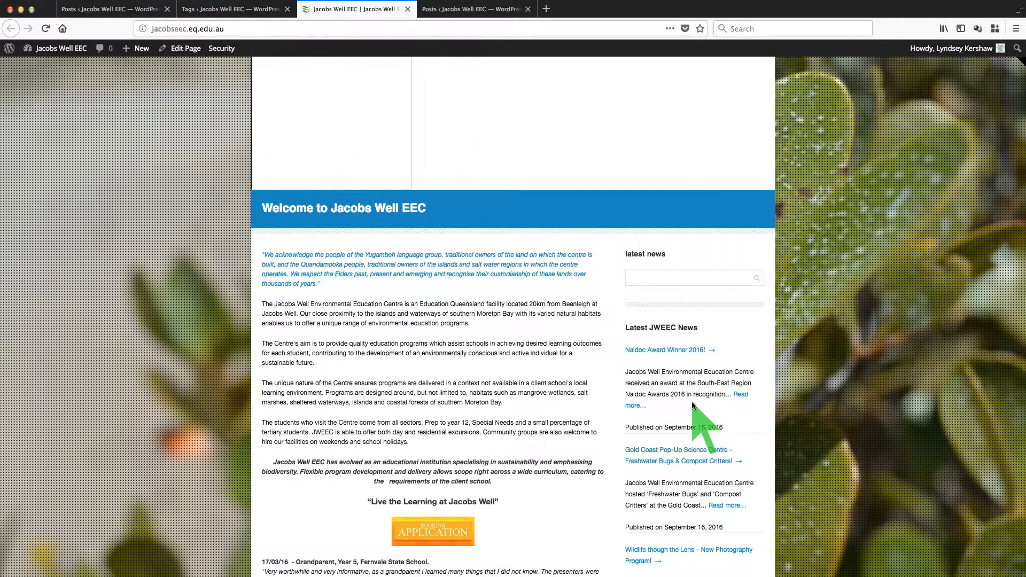
{"action": "left_click", "coordinate": [449, 12]}
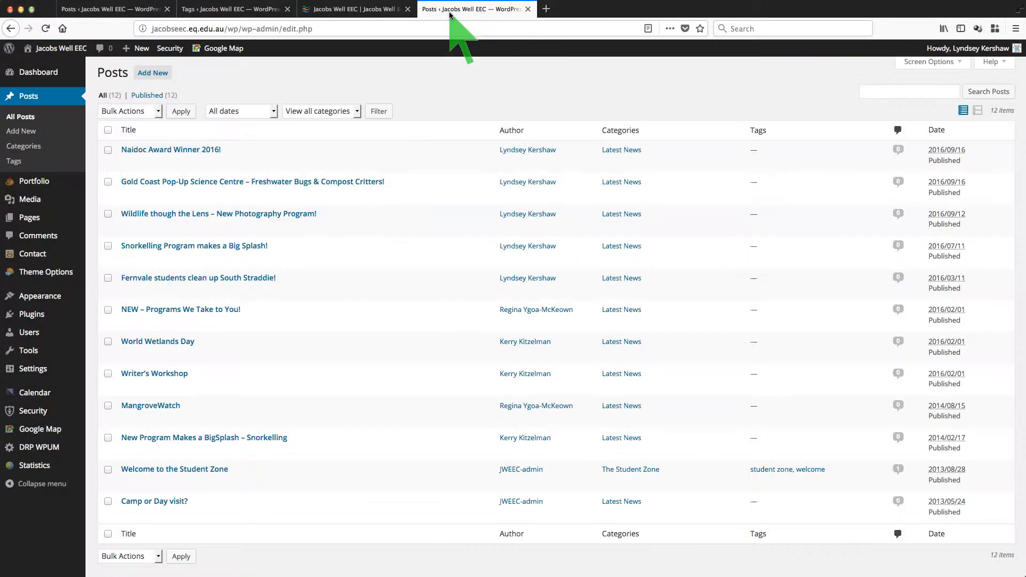
{"action": "left_click", "coordinate": [37, 76]}
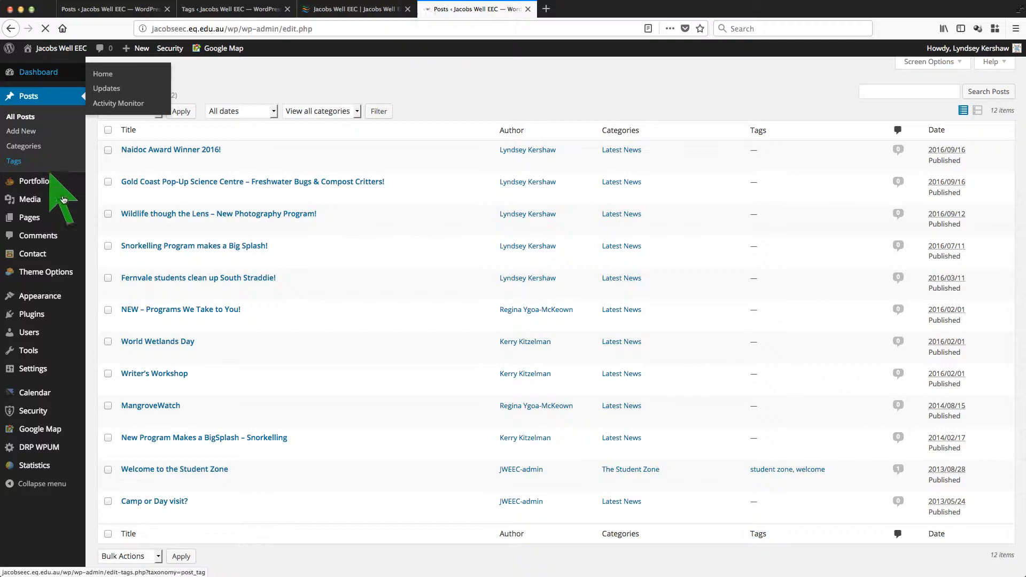
{"action": "mouse_move", "coordinate": [39, 221]}
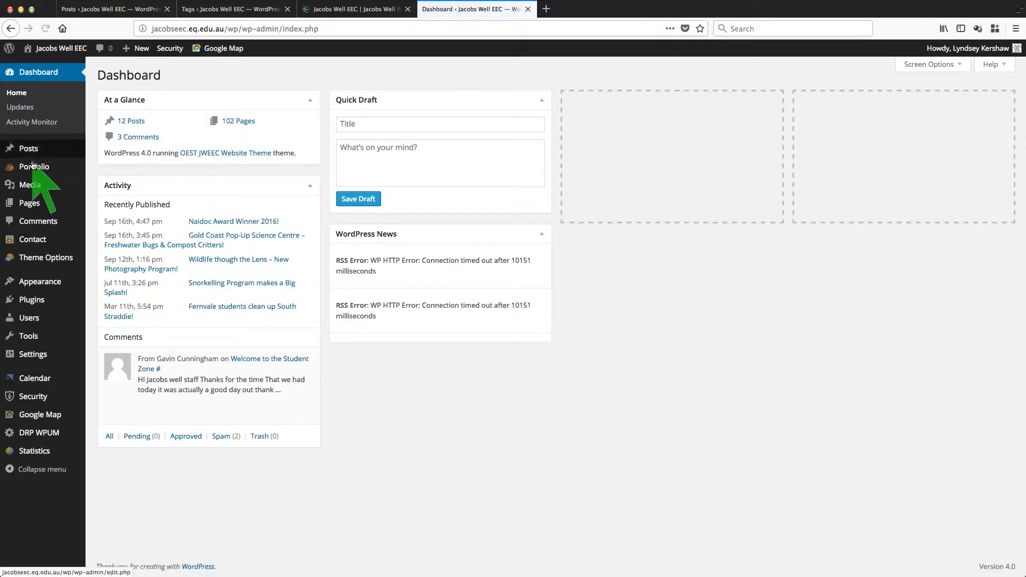
{"action": "mouse_move", "coordinate": [35, 158]}
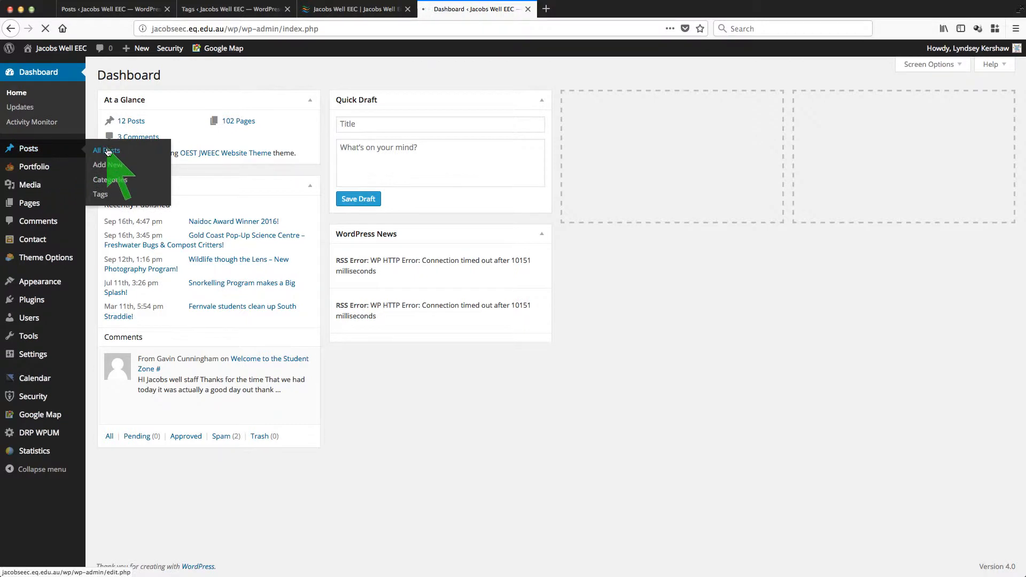
{"action": "left_click", "coordinate": [109, 152]}
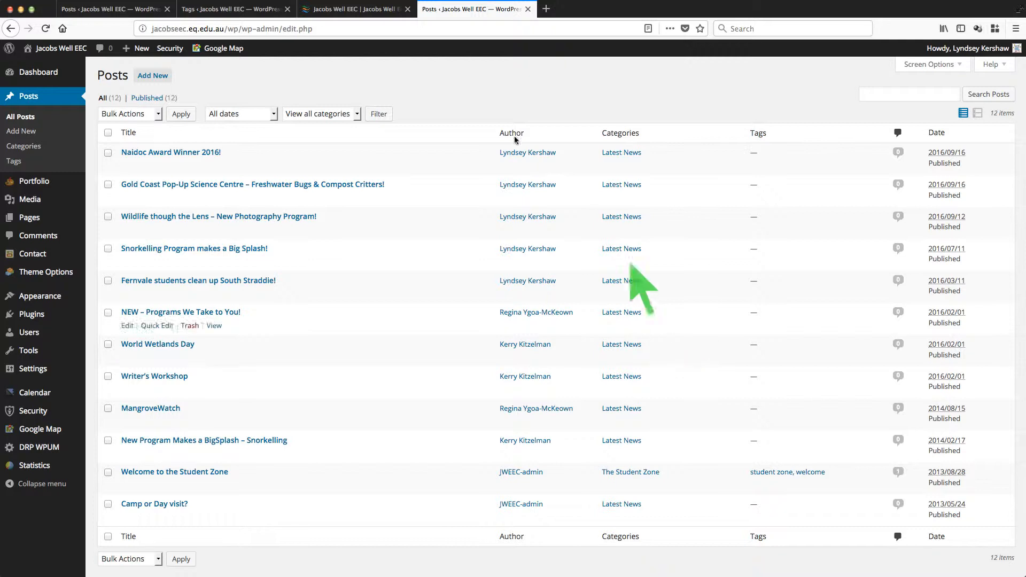
- Scroll through the live front page, then return to the admin All Posts list
{"action": "left_click", "coordinate": [356, 10]}
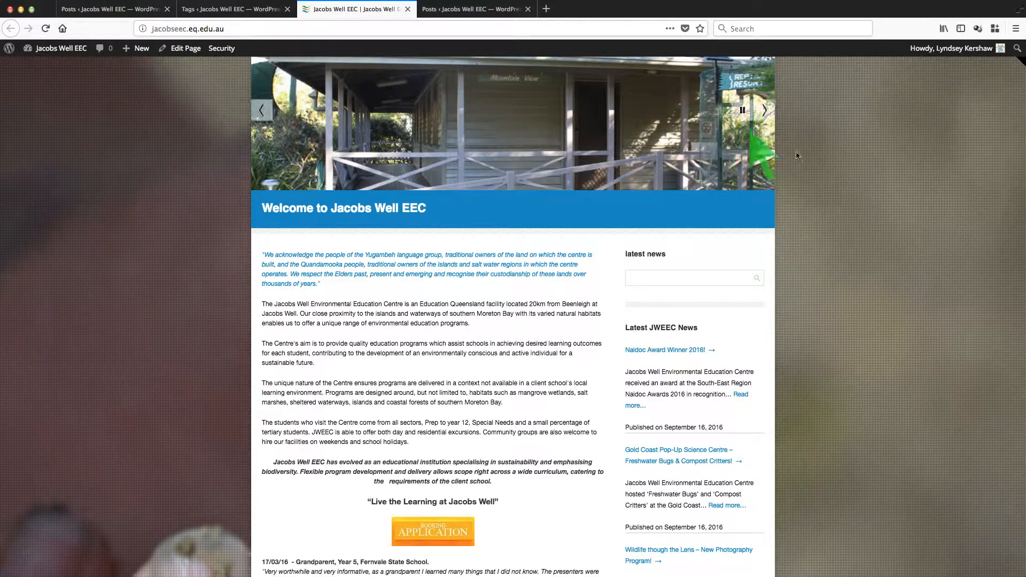
{"action": "scroll", "coordinate": [820, 182], "scroll_direction": "up", "scroll_amount": 5}
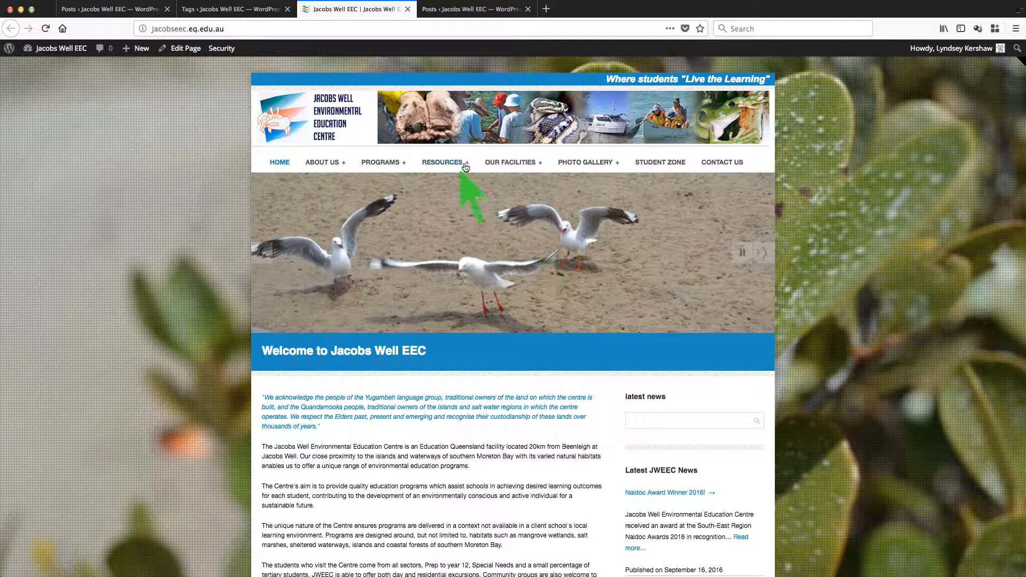
{"action": "scroll", "coordinate": [224, 412], "scroll_direction": "down", "scroll_amount": 10}
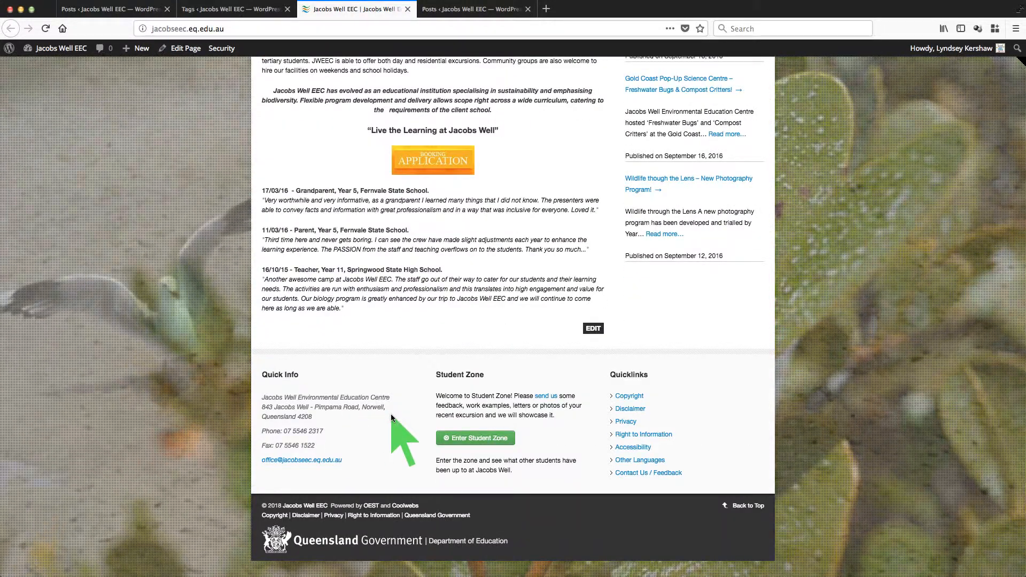
{"action": "scroll", "coordinate": [890, 278], "scroll_direction": "up", "scroll_amount": 10}
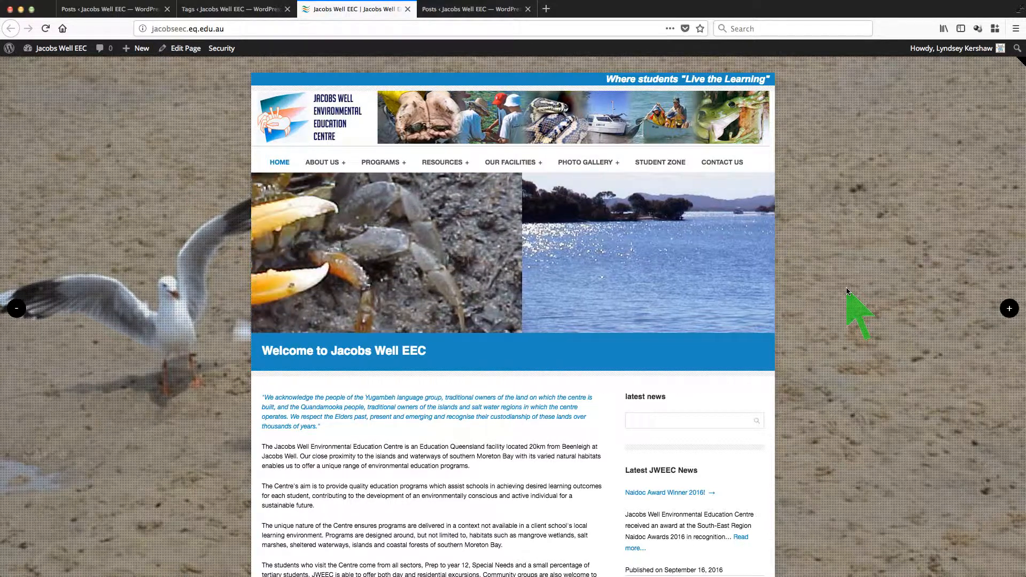
{"action": "scroll", "coordinate": [846, 287], "scroll_direction": "down", "scroll_amount": 3}
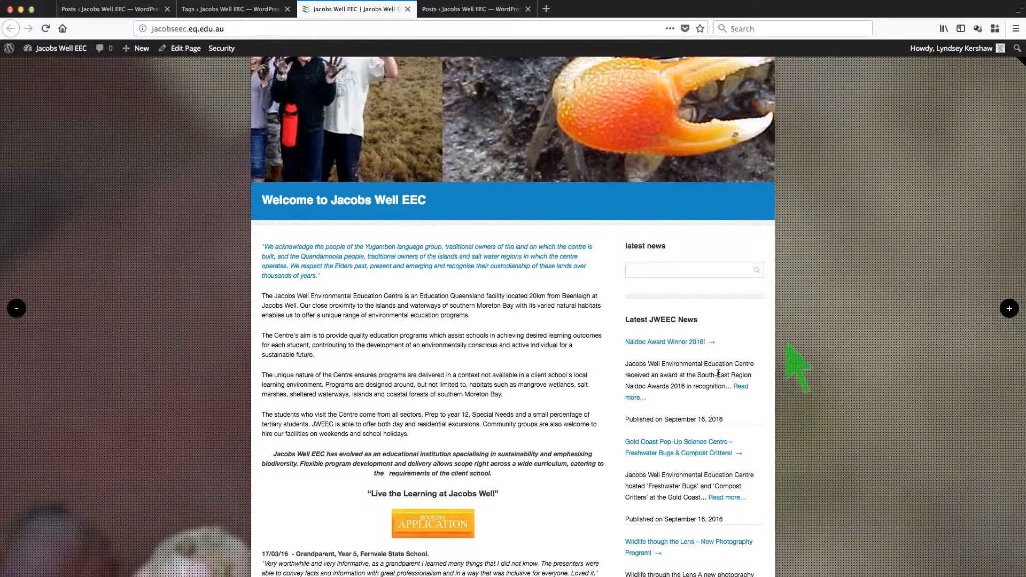
{"action": "left_click", "coordinate": [440, 9]}
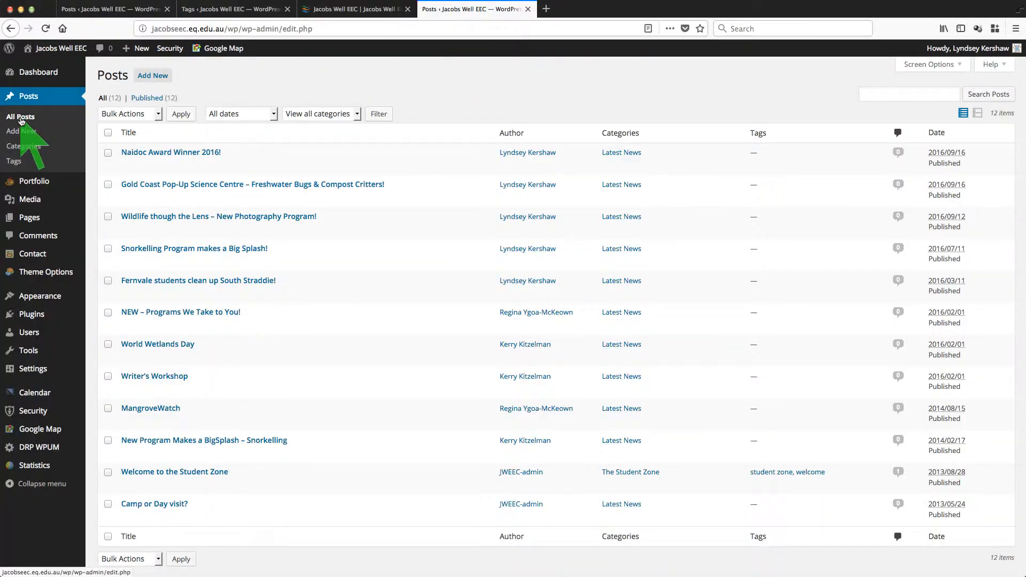
- Return to the live Jacobs Well EEC homepage in its browser tab
{"action": "mouse_move", "coordinate": [139, 53]}
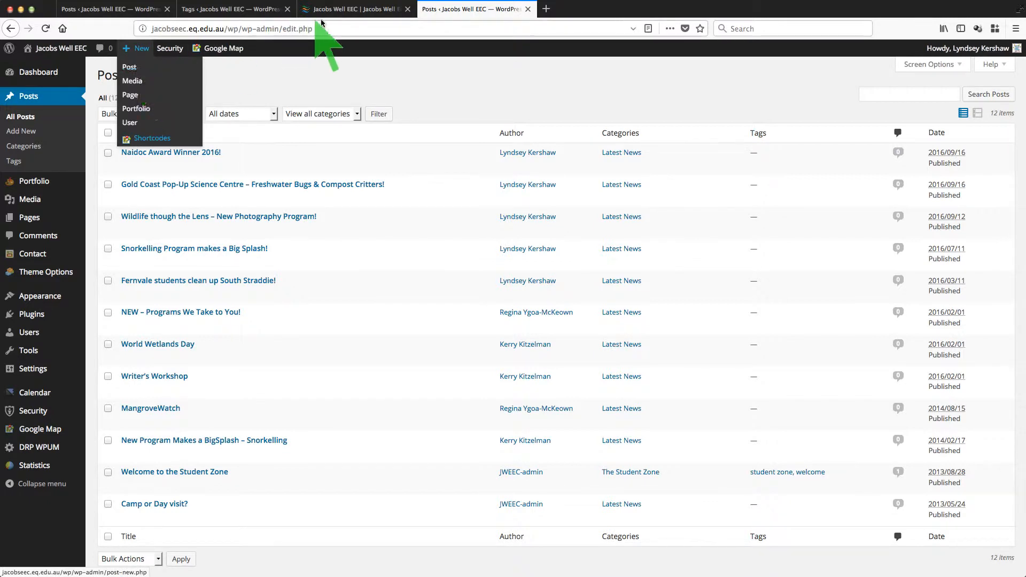
{"action": "left_click", "coordinate": [345, 9]}
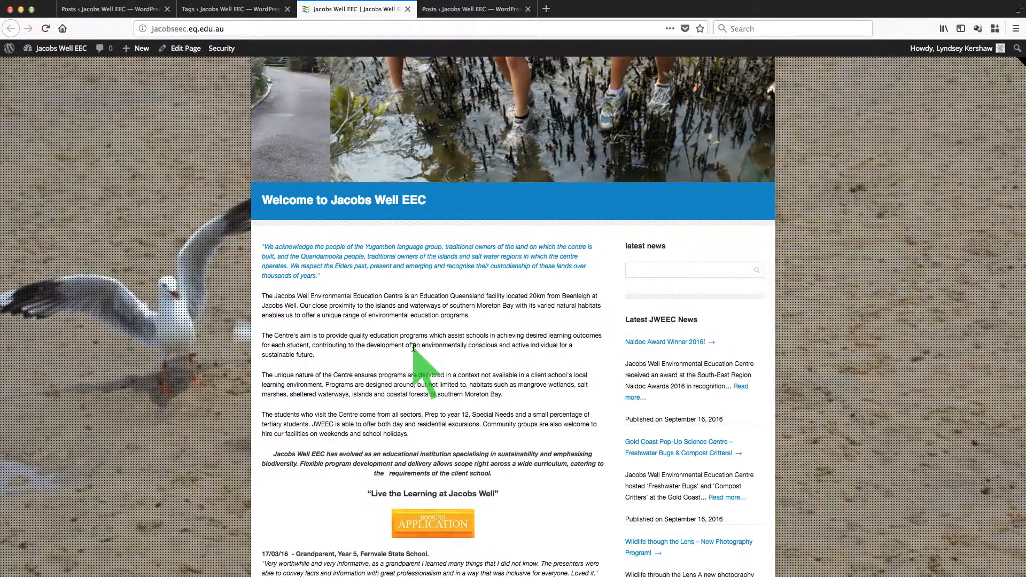
{"action": "scroll", "coordinate": [413, 350], "scroll_direction": "up", "scroll_amount": 5}
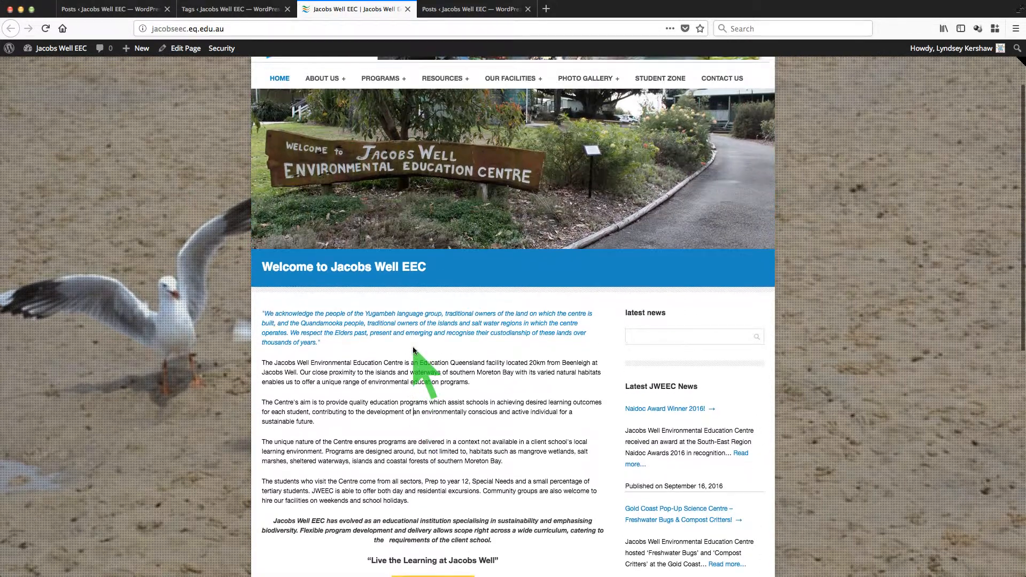
{"action": "mouse_move", "coordinate": [395, 161]}
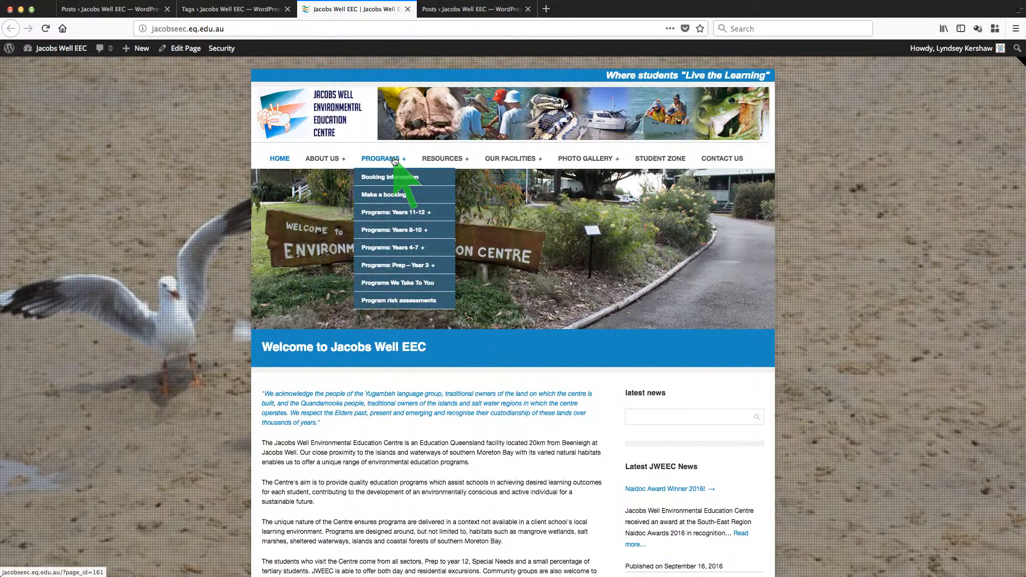
{"action": "mouse_move", "coordinate": [391, 215]}
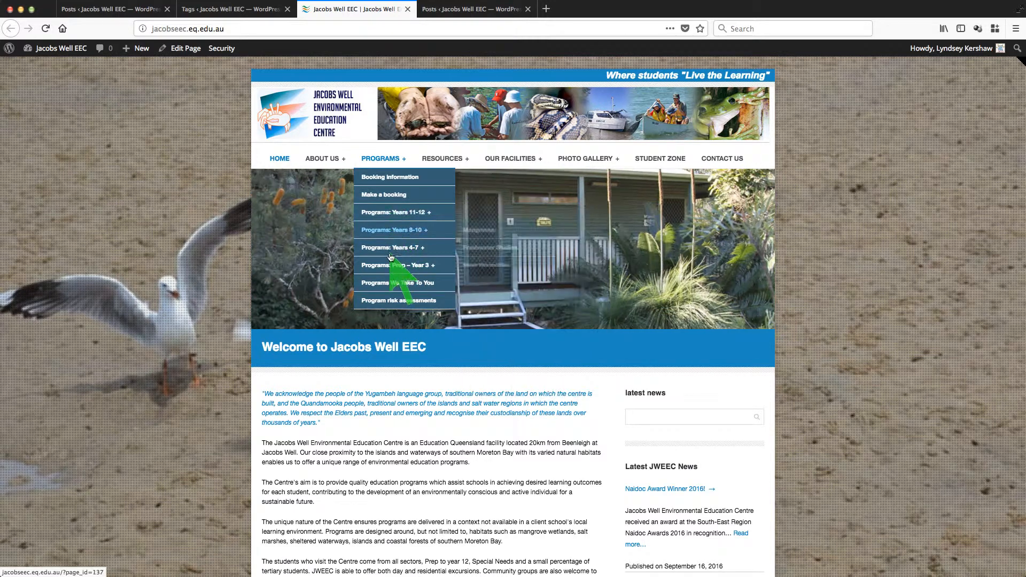
{"action": "mouse_move", "coordinate": [391, 250]}
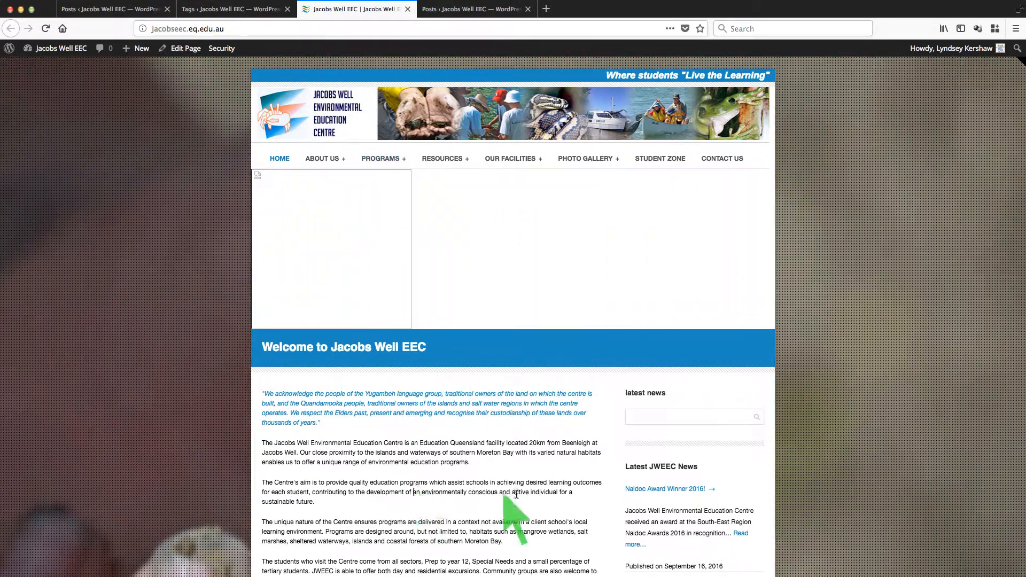
{"action": "scroll", "coordinate": [583, 496], "scroll_direction": "down", "scroll_amount": 2}
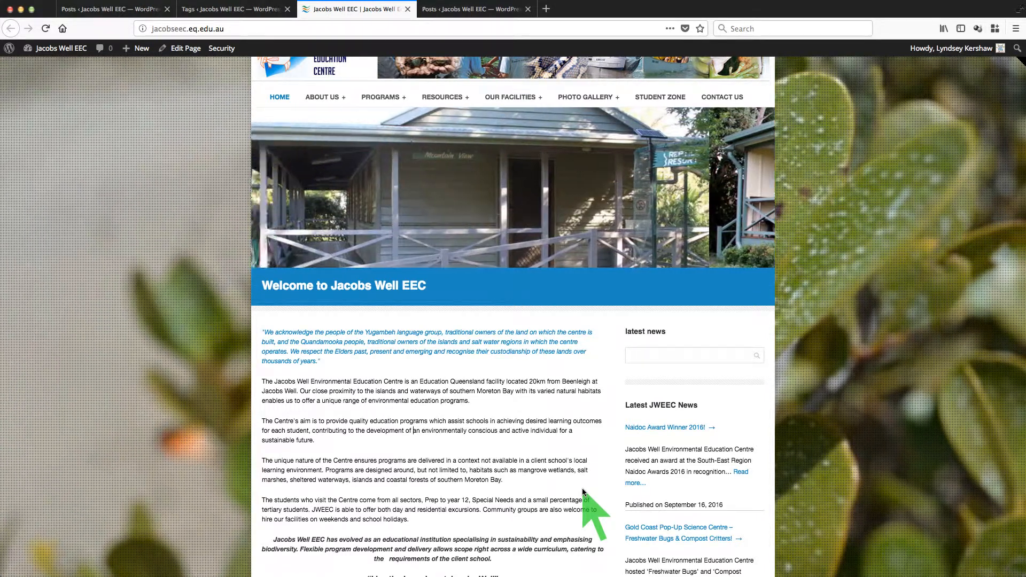
{"action": "scroll", "coordinate": [569, 441], "scroll_direction": "down", "scroll_amount": 2}
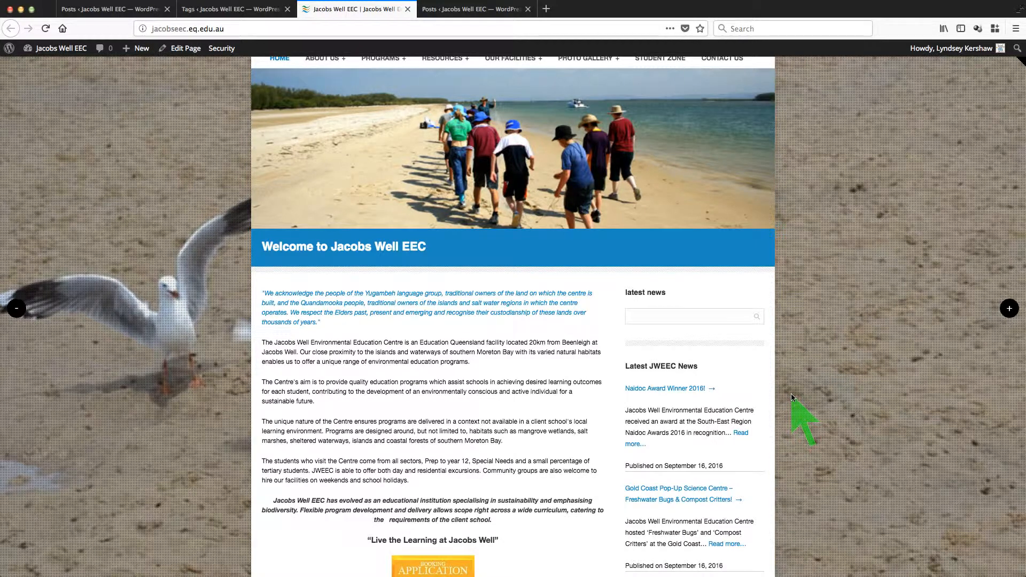
{"action": "scroll", "coordinate": [791, 393], "scroll_direction": "up", "scroll_amount": 2}
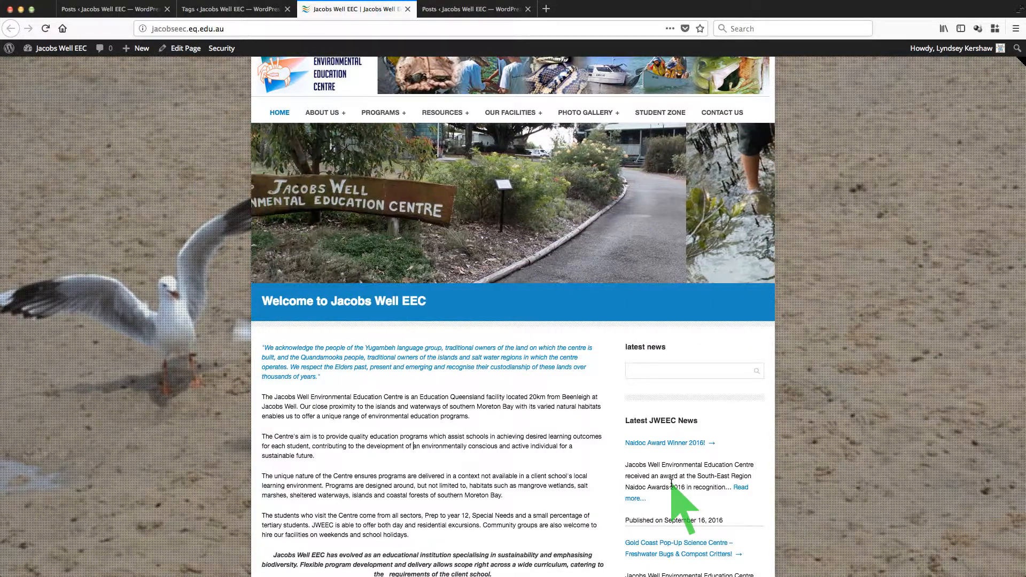
{"action": "scroll", "coordinate": [671, 484], "scroll_direction": "up", "scroll_amount": 2}
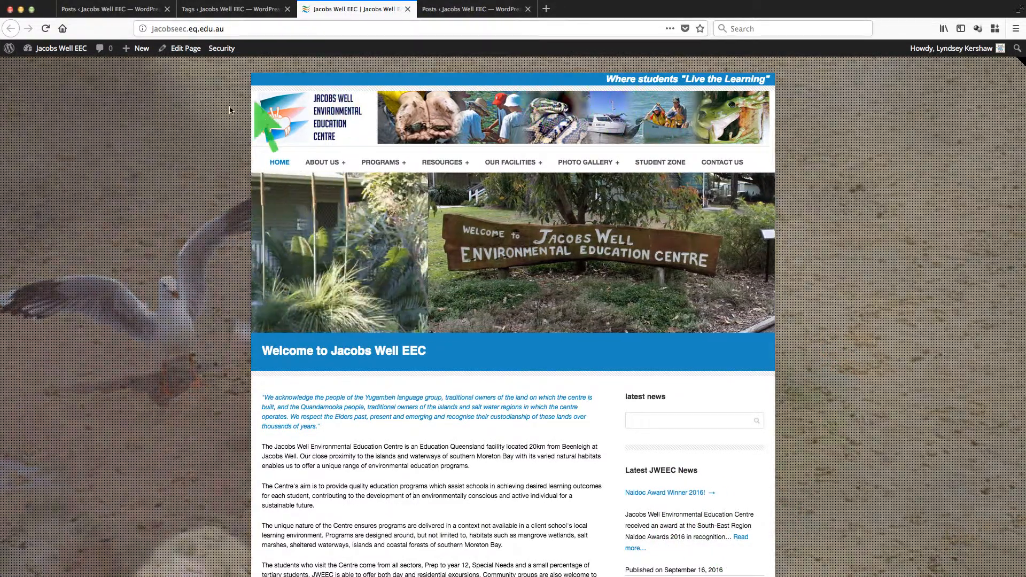
{"action": "mouse_move", "coordinate": [132, 54]}
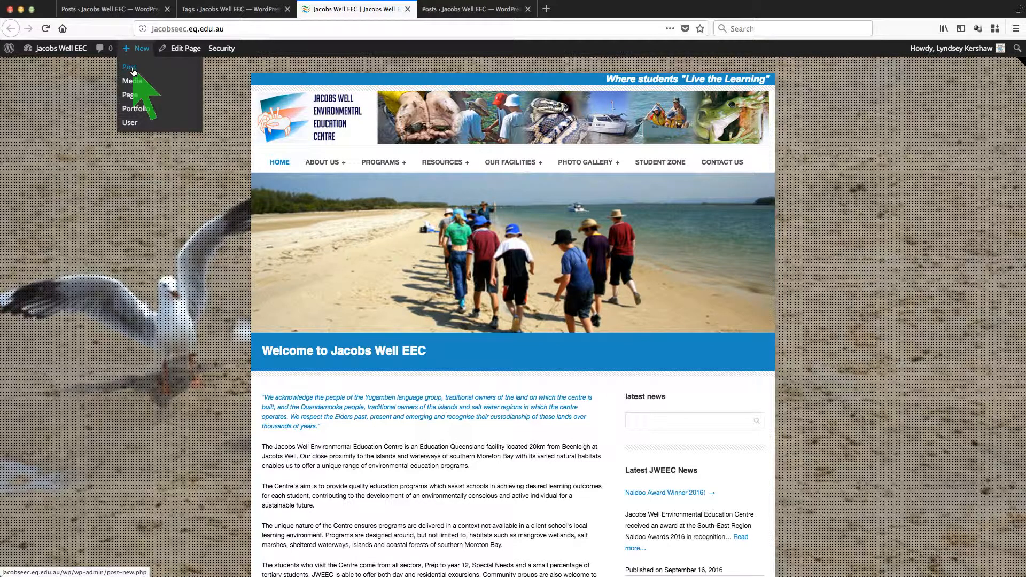
- Start a blank new post from the site tab's New > Post admin bar menu
{"action": "left_click", "coordinate": [452, 12]}
{"action": "mouse_move", "coordinate": [34, 73]}
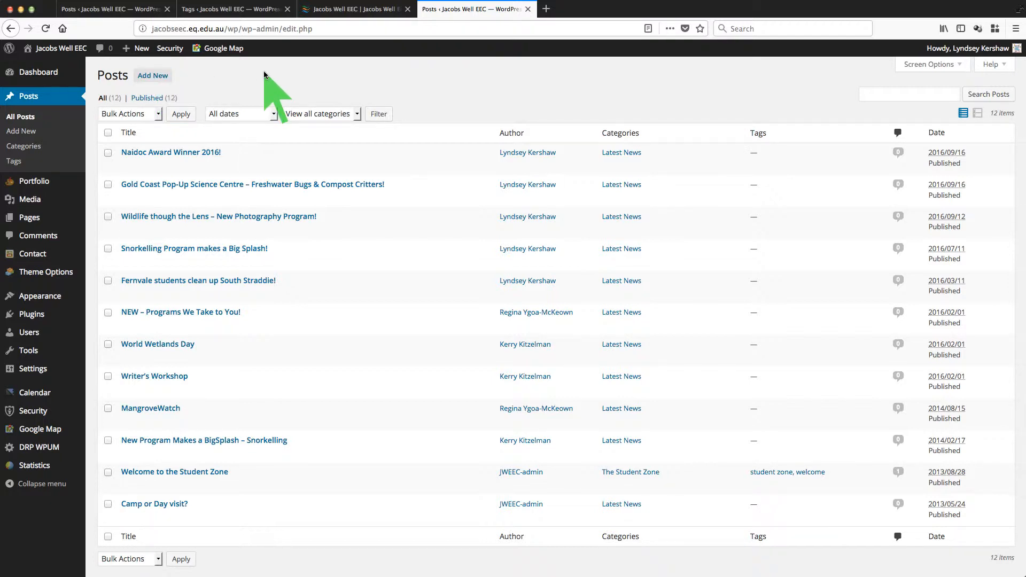
{"action": "left_click", "coordinate": [354, 10]}
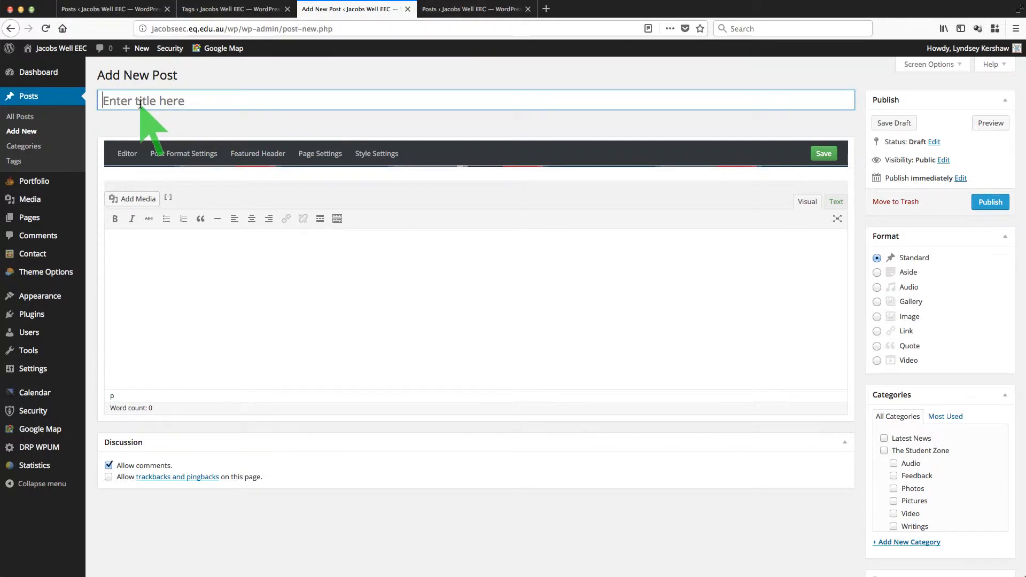
- Open the published Naidoc Award Winner 2016! post's View link in a new tab
{"action": "left_click", "coordinate": [480, 10]}
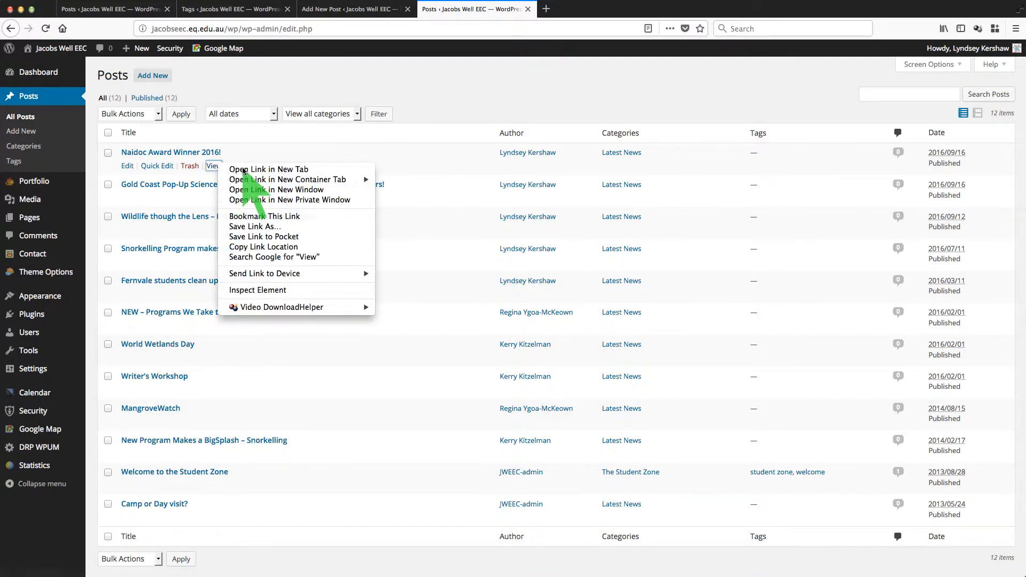
{"action": "left_click", "coordinate": [227, 170]}
{"action": "left_click", "coordinate": [571, 9]}
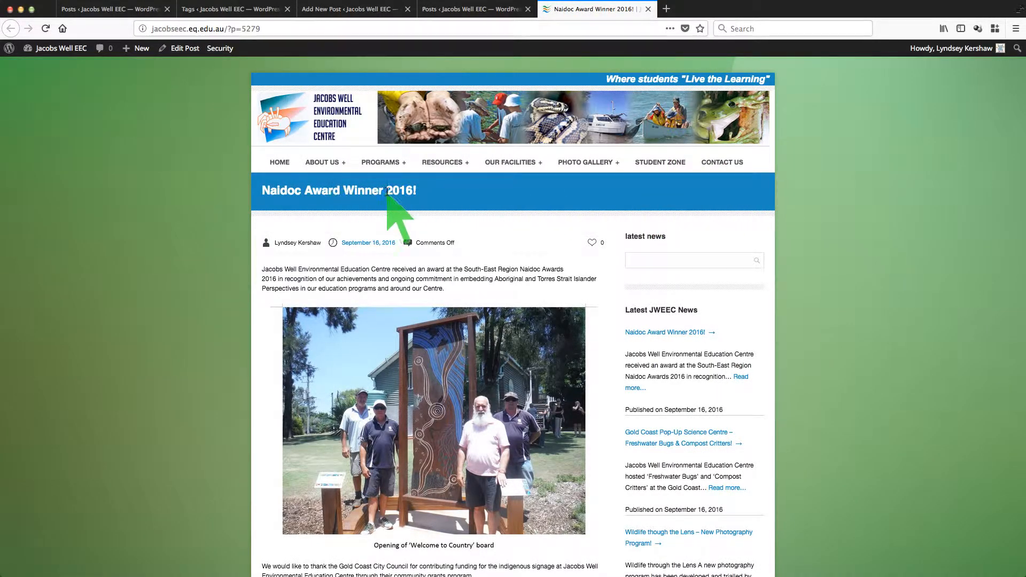
- Show the extended formatting toolbar in the new post editor, then view the Naidoc post tab
{"action": "left_click", "coordinate": [347, 10]}
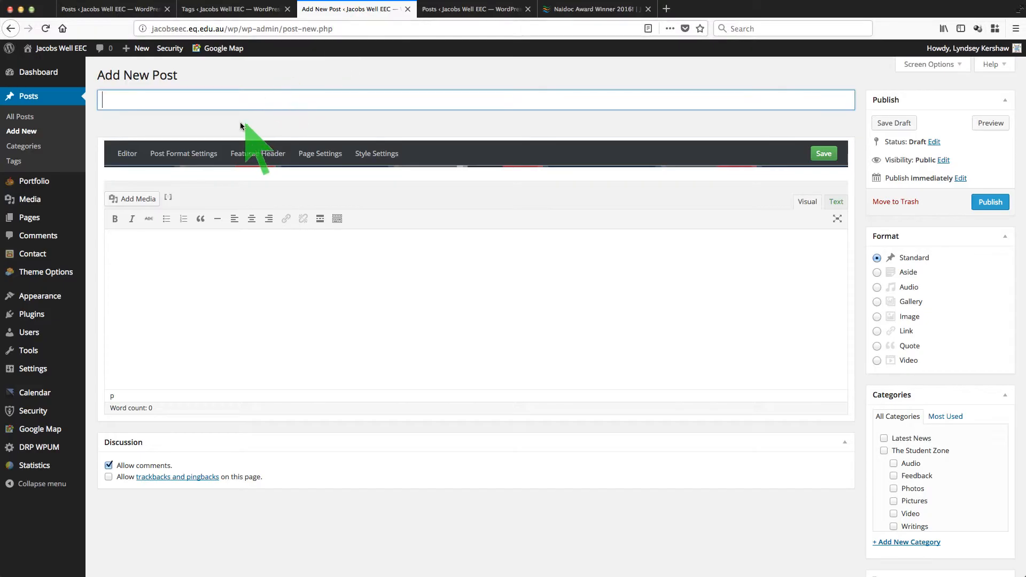
{"action": "left_click", "coordinate": [208, 259]}
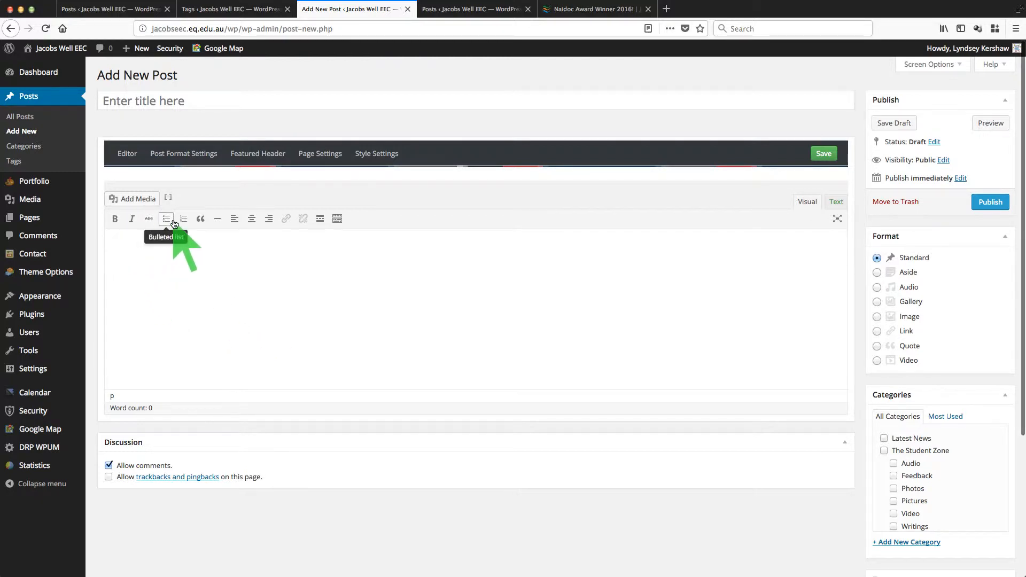
{"action": "left_click", "coordinate": [338, 219]}
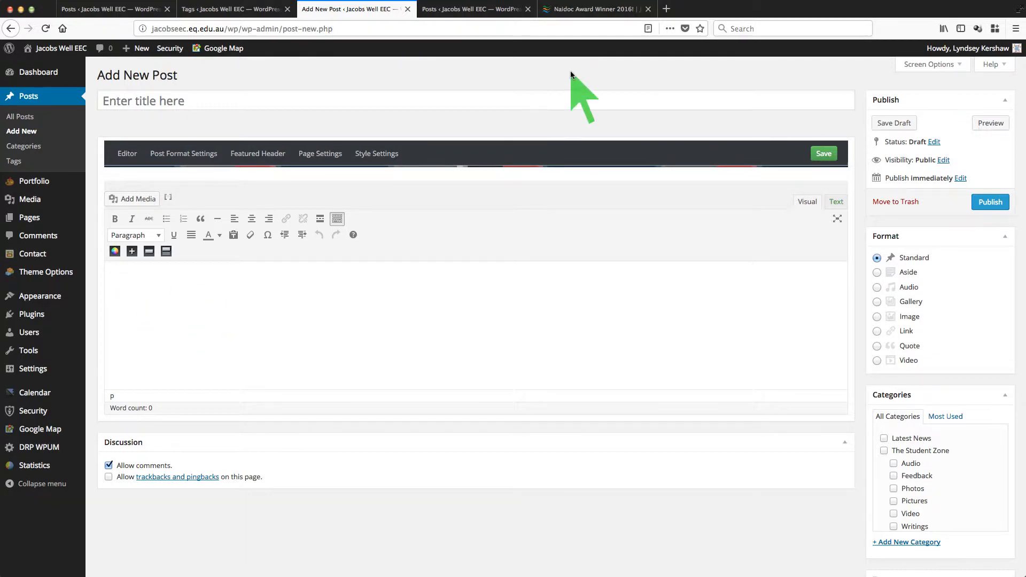
{"action": "left_click", "coordinate": [588, 9]}
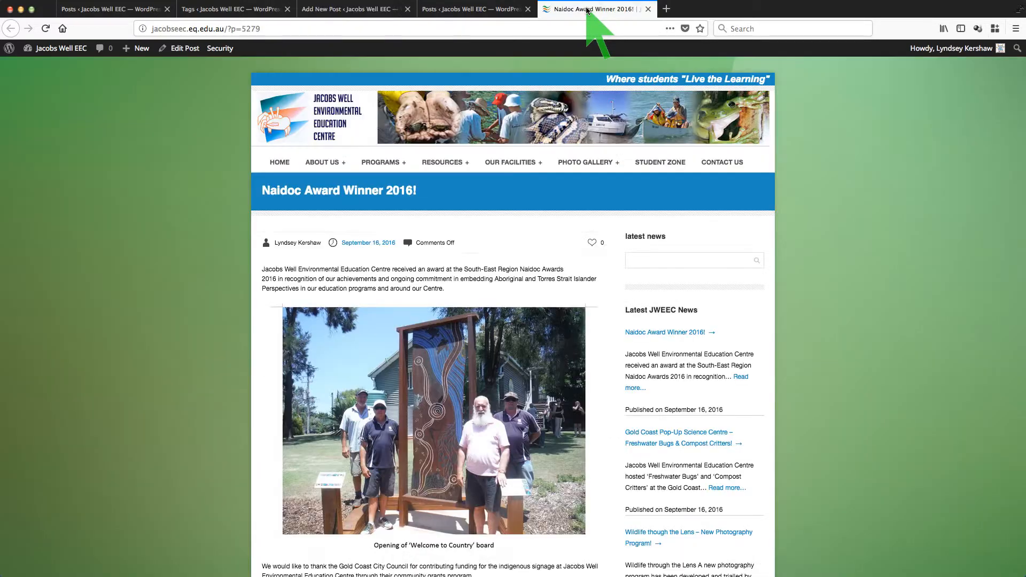
{"action": "scroll", "coordinate": [499, 274], "scroll_direction": "down", "scroll_amount": 3}
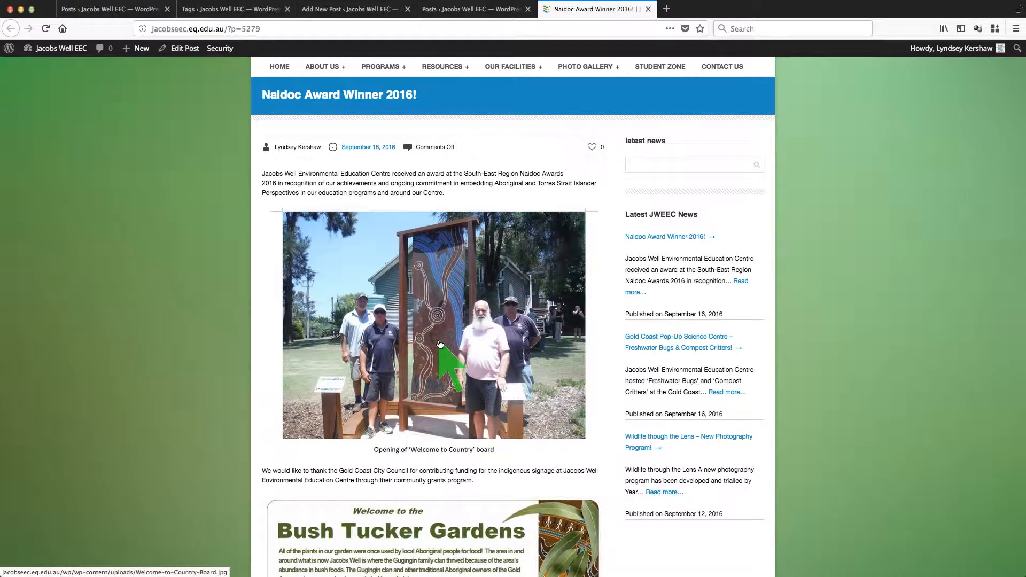
- Put placeholder text in the new post's body and open the Add Media library
{"action": "left_click", "coordinate": [451, 8]}
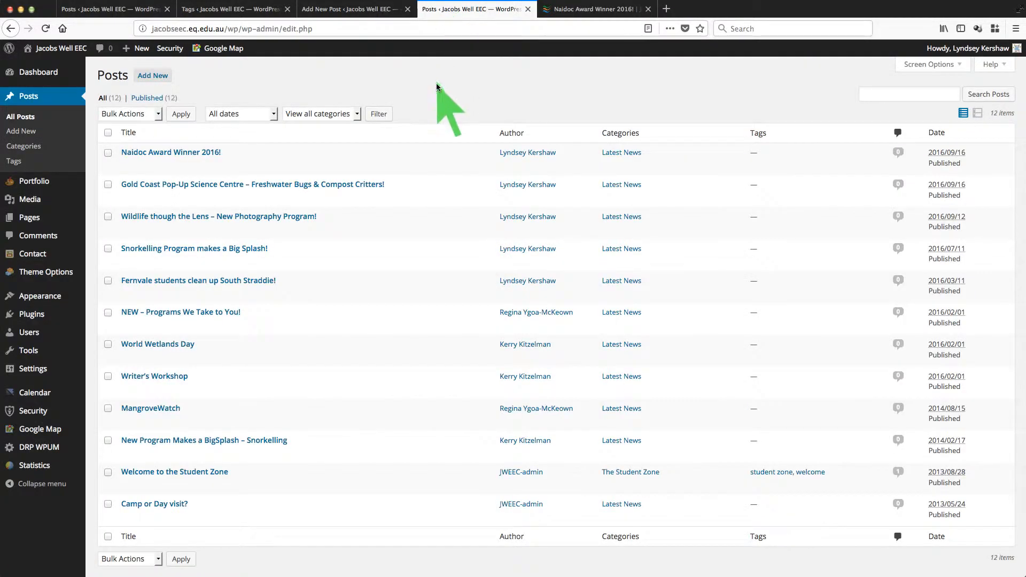
{"action": "left_click", "coordinate": [342, 9]}
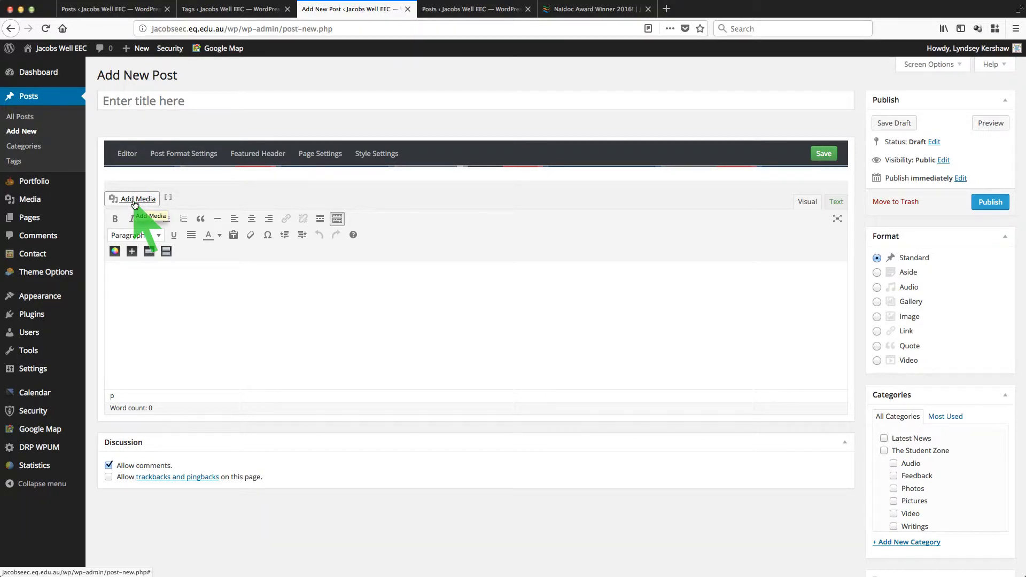
{"action": "left_click", "coordinate": [147, 283]}
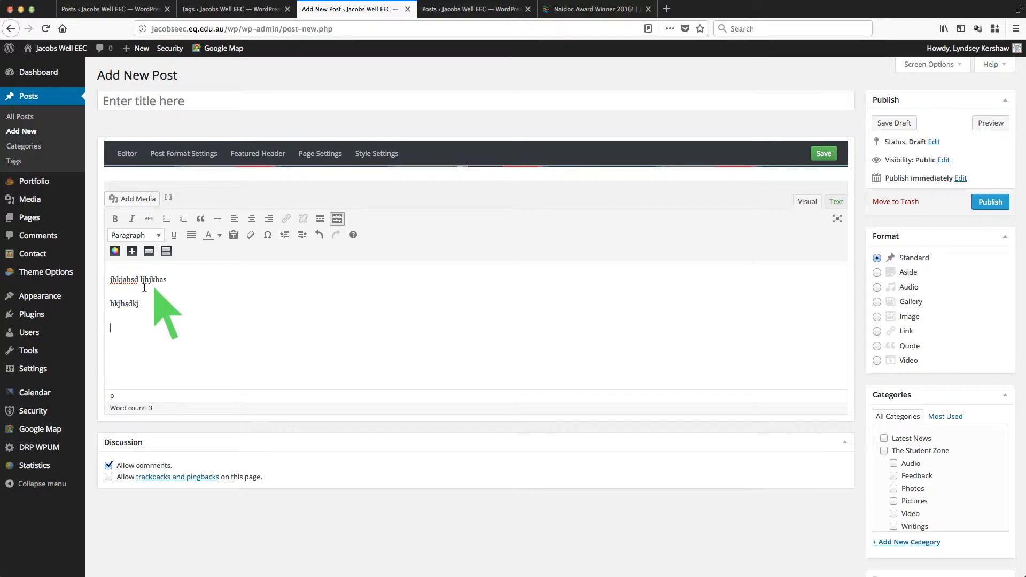
{"action": "left_click", "coordinate": [134, 206]}
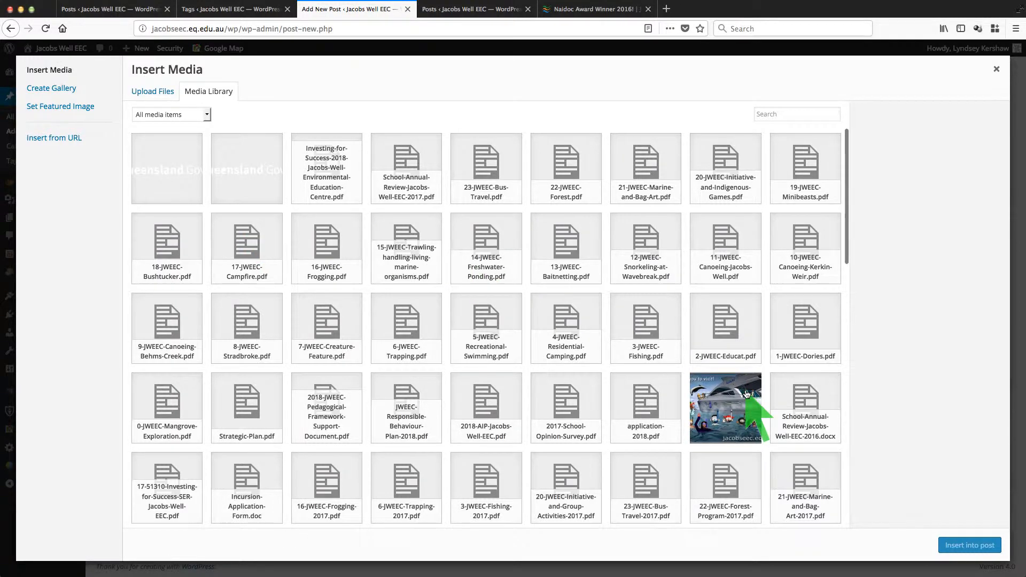
- Select the mangrove photo with Center alignment and Full Size, then show the Upload Files pane
{"action": "scroll", "coordinate": [747, 394], "scroll_direction": "down", "scroll_amount": 3}
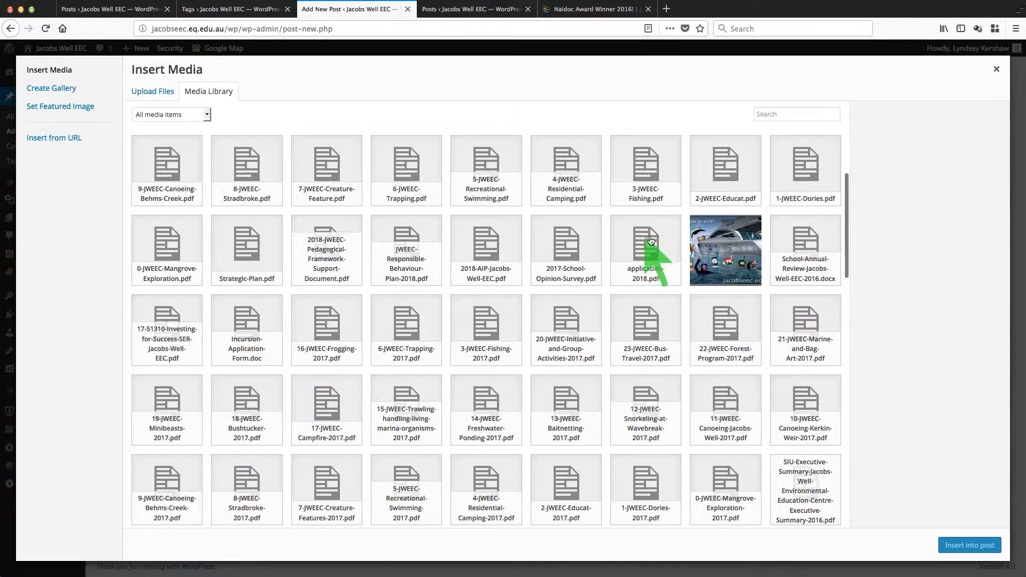
{"action": "scroll", "coordinate": [728, 284], "scroll_direction": "down", "scroll_amount": 5}
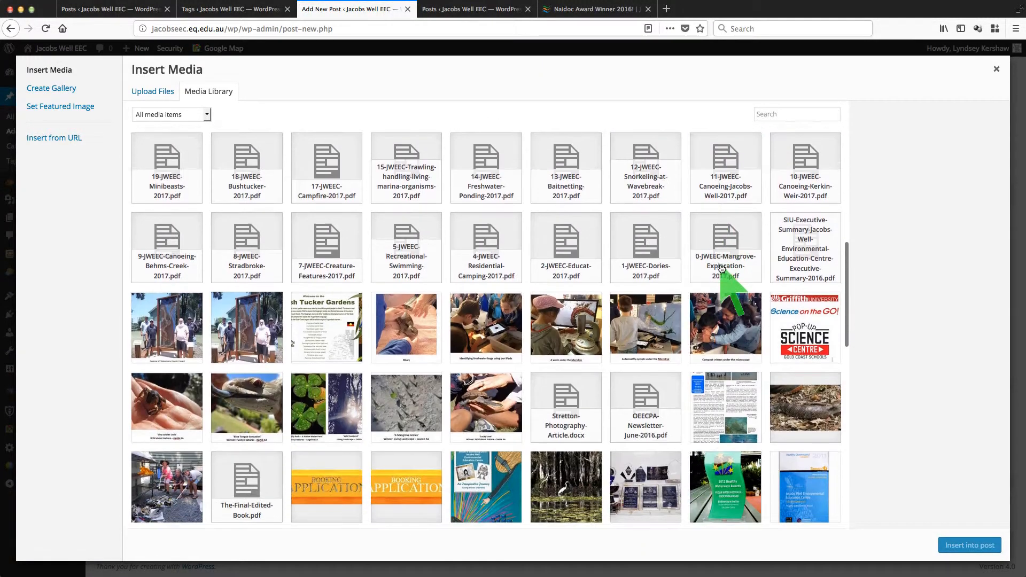
{"action": "scroll", "coordinate": [552, 319], "scroll_direction": "down", "scroll_amount": 5}
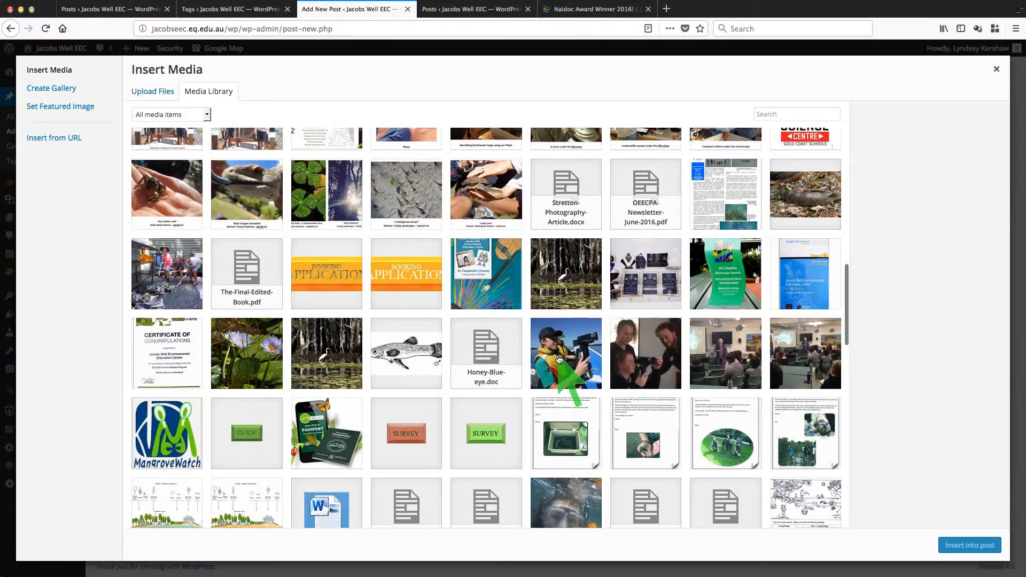
{"action": "left_click", "coordinate": [560, 359]}
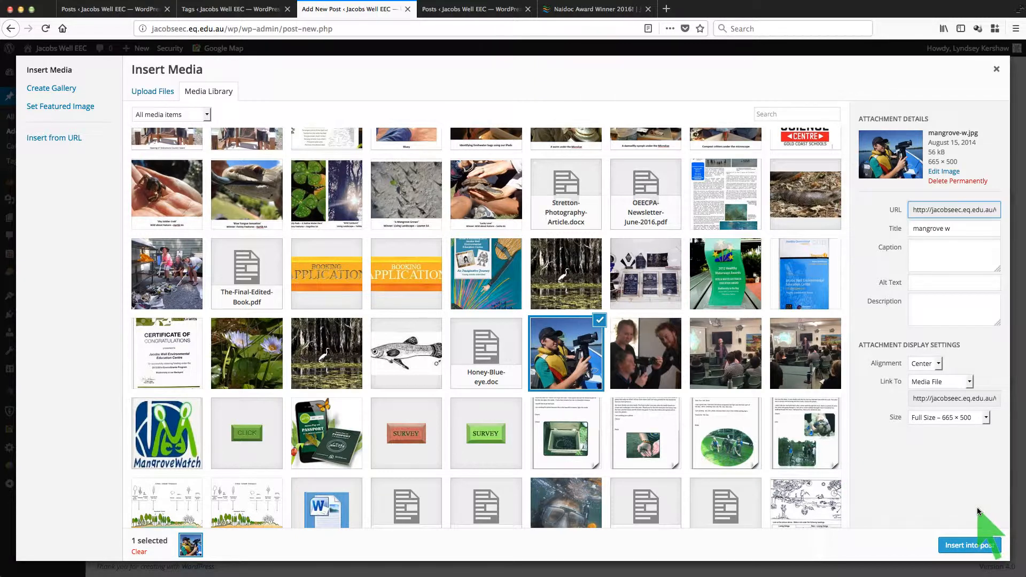
{"action": "left_click", "coordinate": [940, 363]}
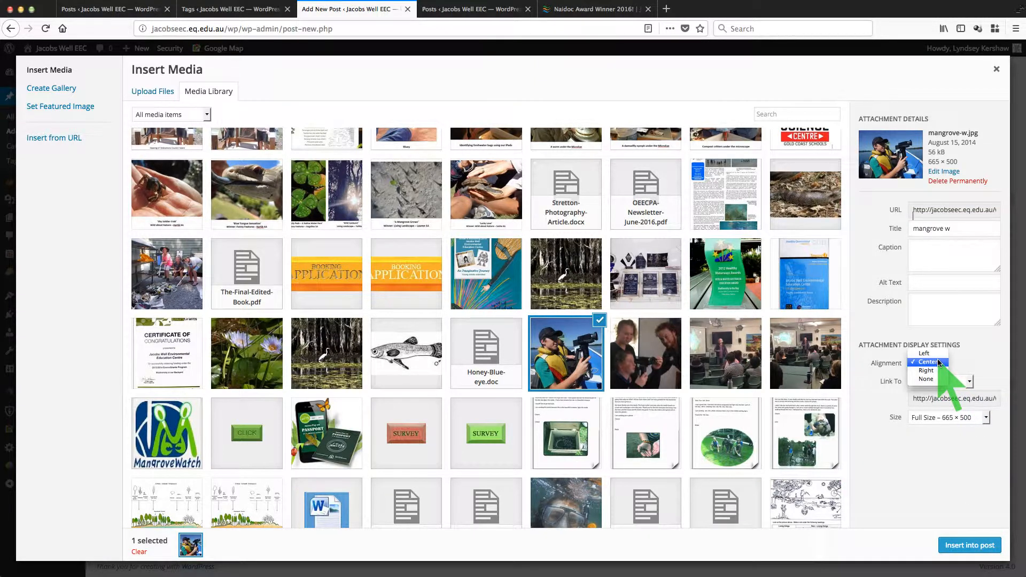
{"action": "left_click", "coordinate": [939, 362]}
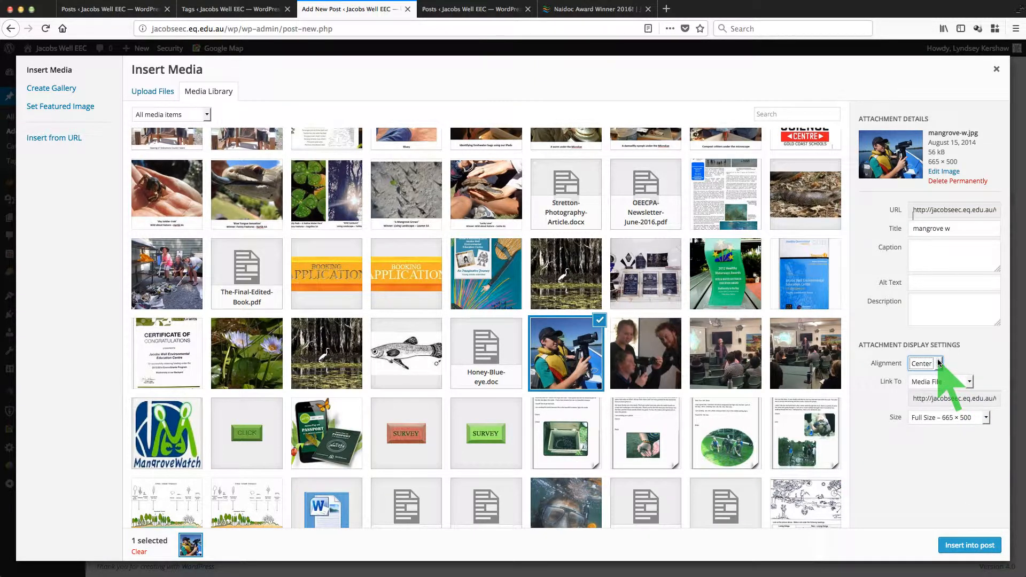
{"action": "left_click", "coordinate": [987, 418]}
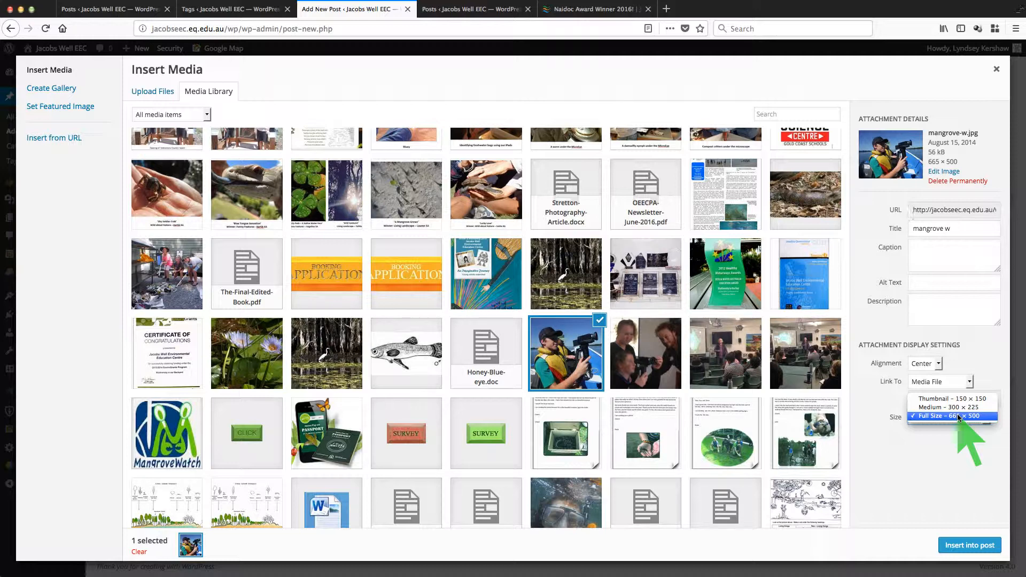
{"action": "left_click", "coordinate": [149, 98]}
{"action": "left_click", "coordinate": [148, 96]}
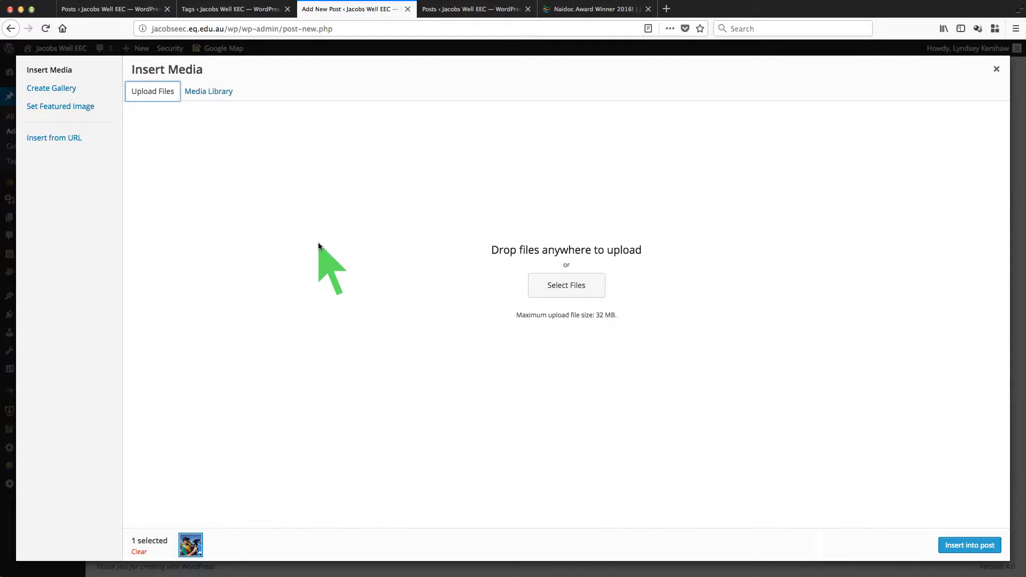
- Insert the Jacobs-Well-EEC-Wed-love-you-to-visit.png boat image into the post from the Media Library
{"action": "left_click", "coordinate": [212, 92]}
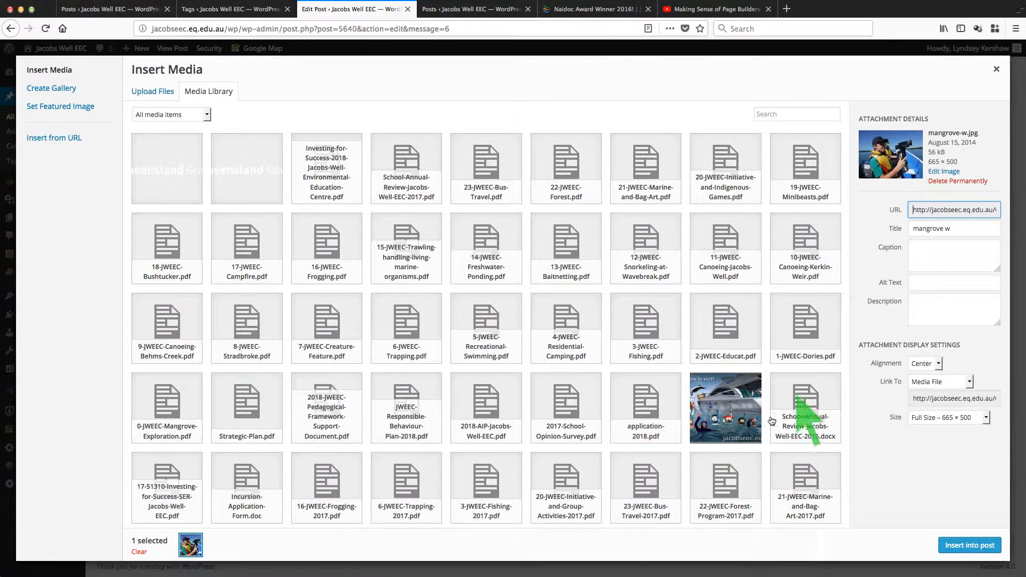
{"action": "left_click", "coordinate": [726, 420]}
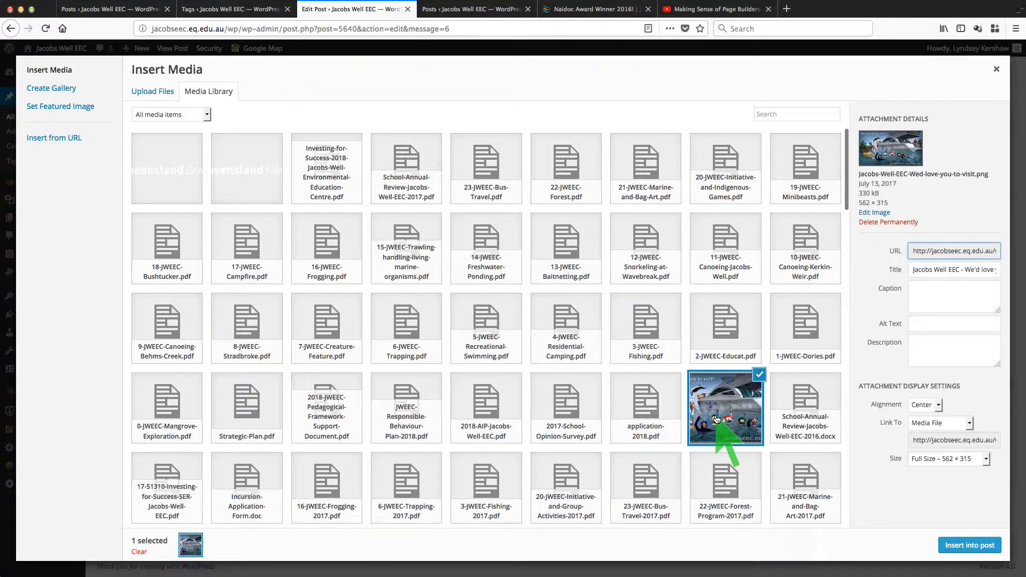
{"action": "left_click", "coordinate": [965, 545]}
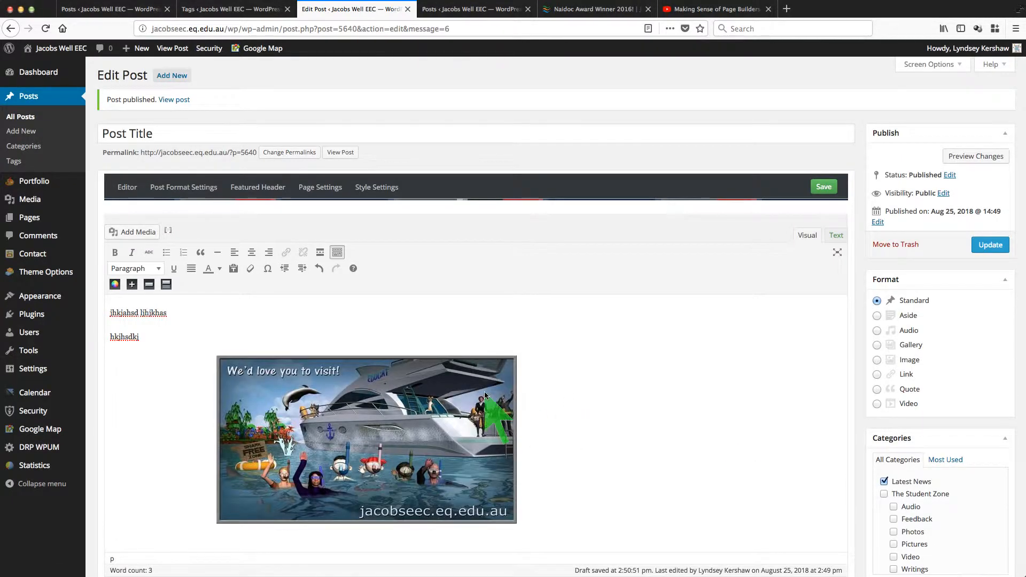
- Open Image Details for the inserted boat image
{"action": "scroll", "coordinate": [527, 390], "scroll_direction": "down", "scroll_amount": 5}
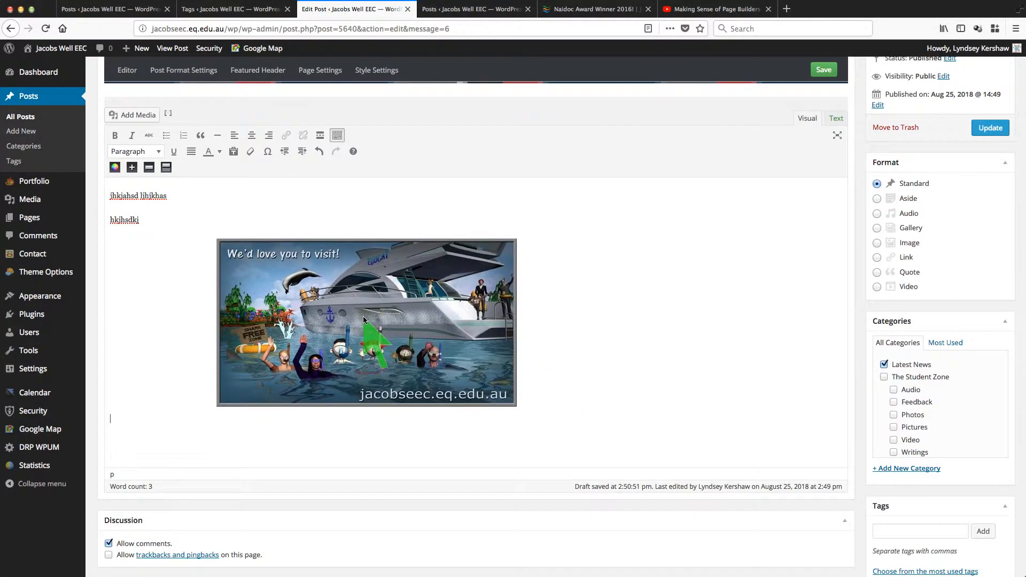
{"action": "left_click", "coordinate": [364, 320]}
{"action": "left_click", "coordinate": [229, 249]}
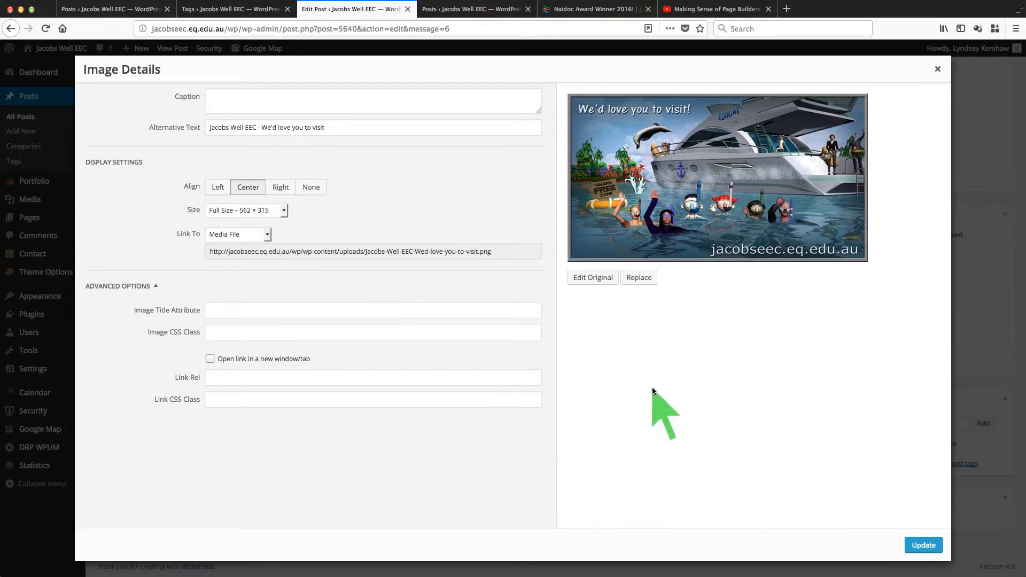
- Close Image Details, update the post, and view it live on the site
{"action": "left_click", "coordinate": [938, 69]}
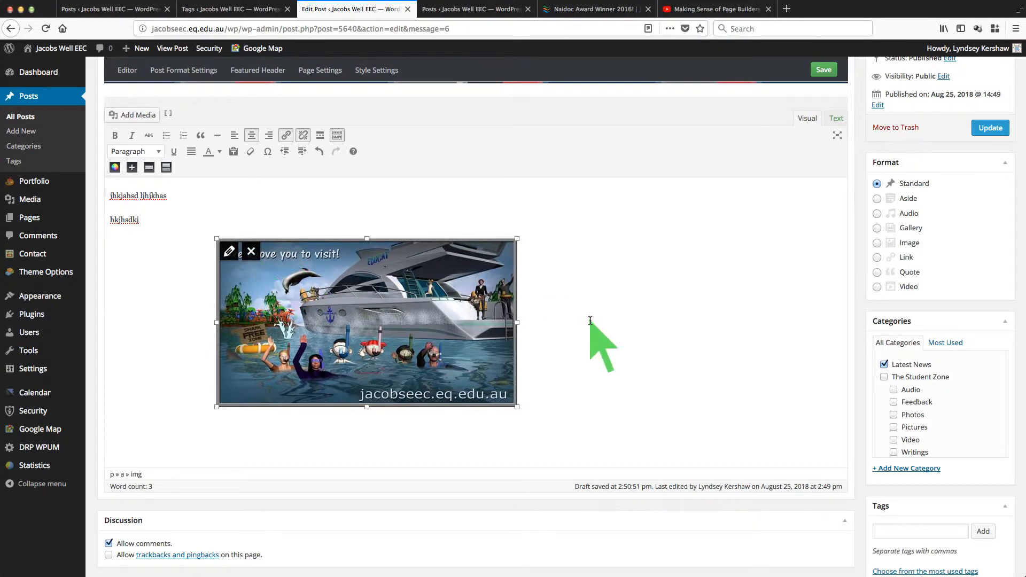
{"action": "left_click", "coordinate": [503, 436]}
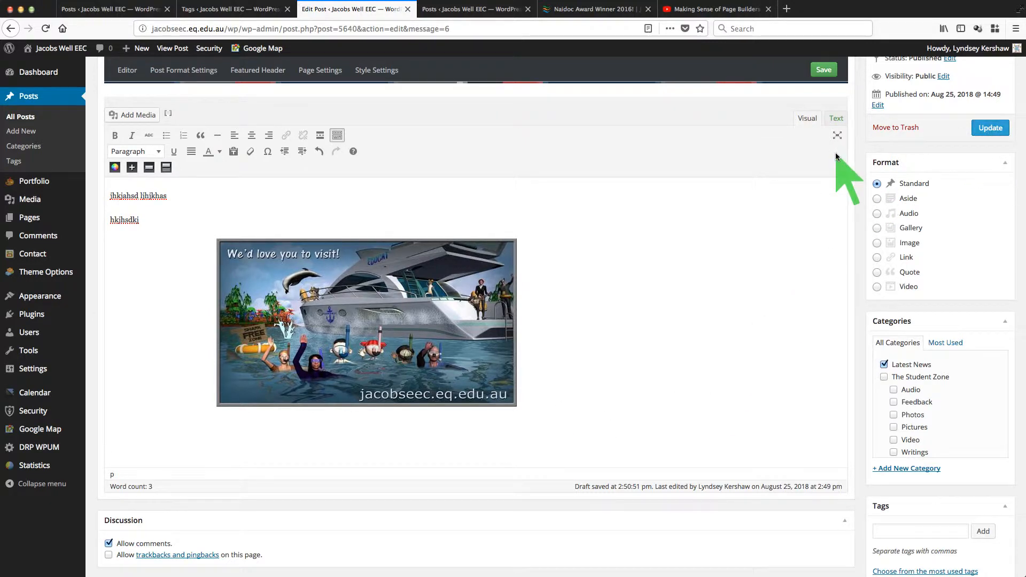
{"action": "scroll", "coordinate": [836, 152], "scroll_direction": "up", "scroll_amount": 1}
{"action": "left_click", "coordinate": [985, 142]}
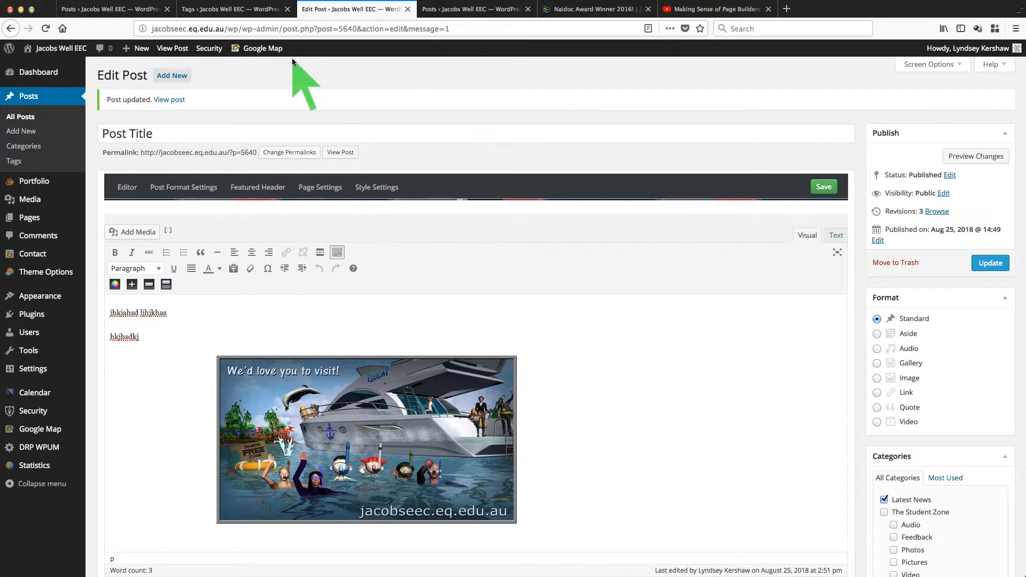
{"action": "left_click", "coordinate": [179, 49]}
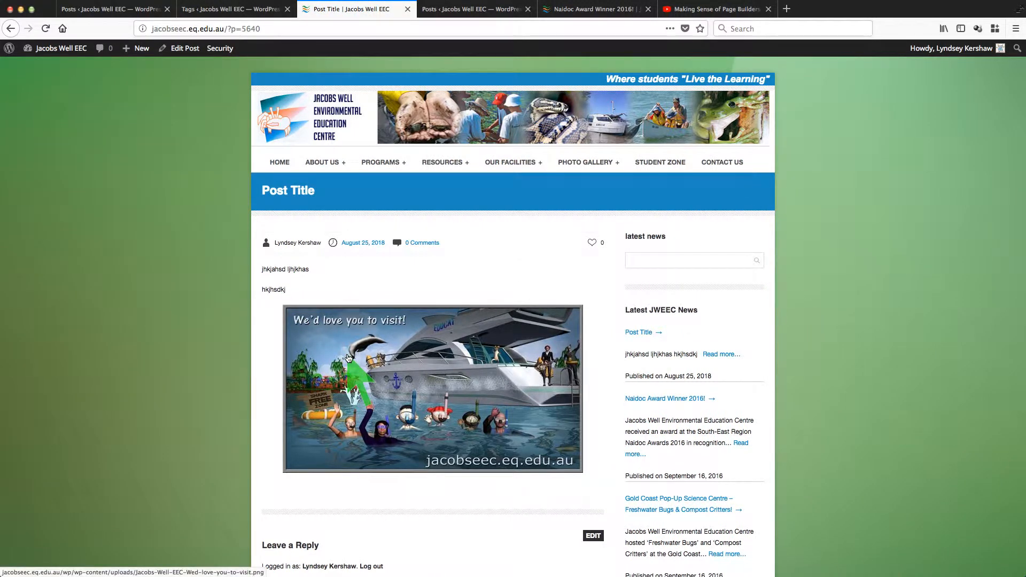
- Review the live Post Title post and its editor, then switch to the Naidoc Award Winner 2016! tab
{"action": "scroll", "coordinate": [656, 277], "scroll_direction": "down", "scroll_amount": 4}
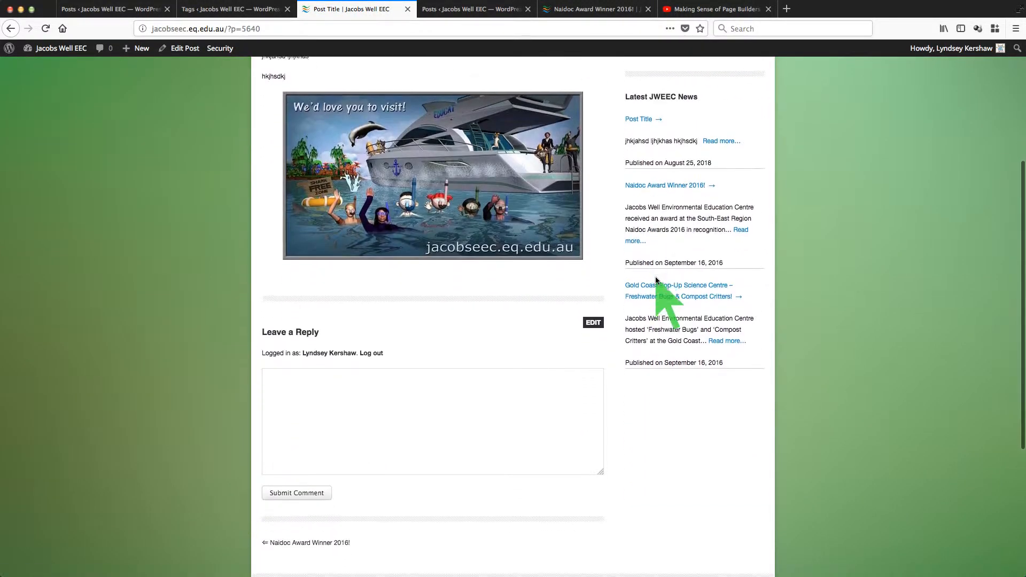
{"action": "scroll", "coordinate": [656, 278], "scroll_direction": "up", "scroll_amount": 5}
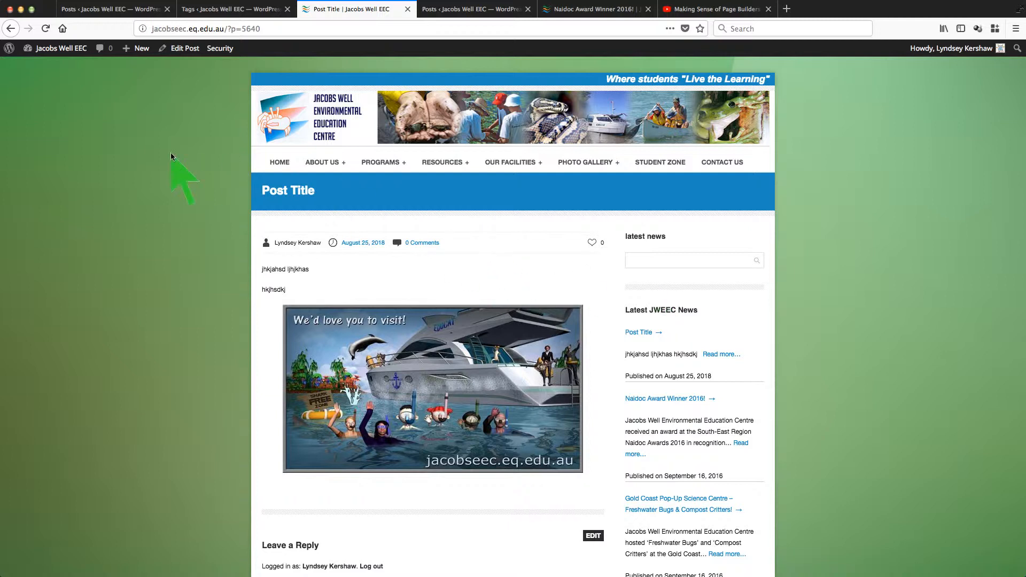
{"action": "left_click", "coordinate": [187, 55]}
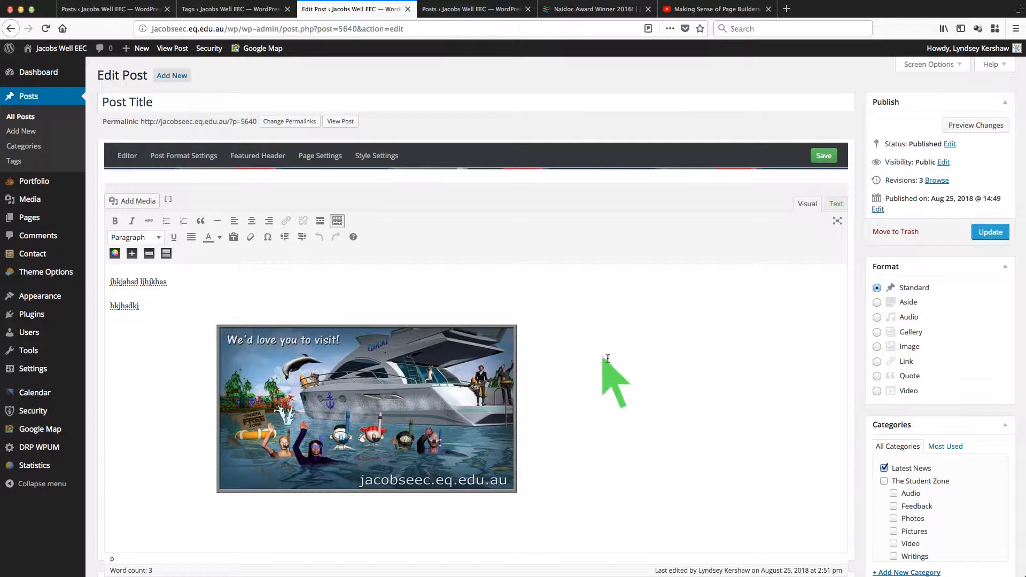
{"action": "scroll", "coordinate": [614, 364], "scroll_direction": "down", "scroll_amount": 2}
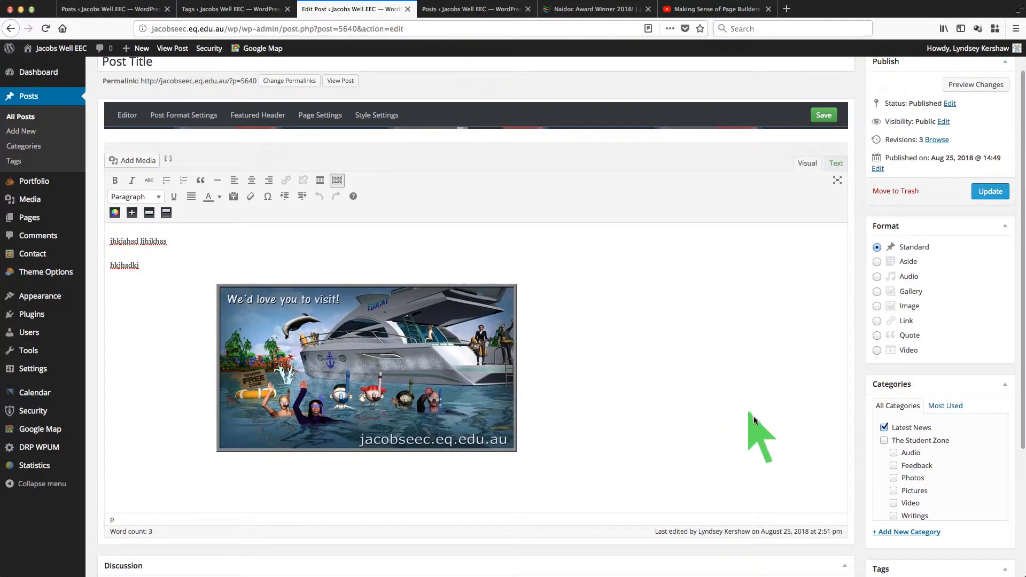
{"action": "scroll", "coordinate": [772, 404], "scroll_direction": "up", "scroll_amount": 2}
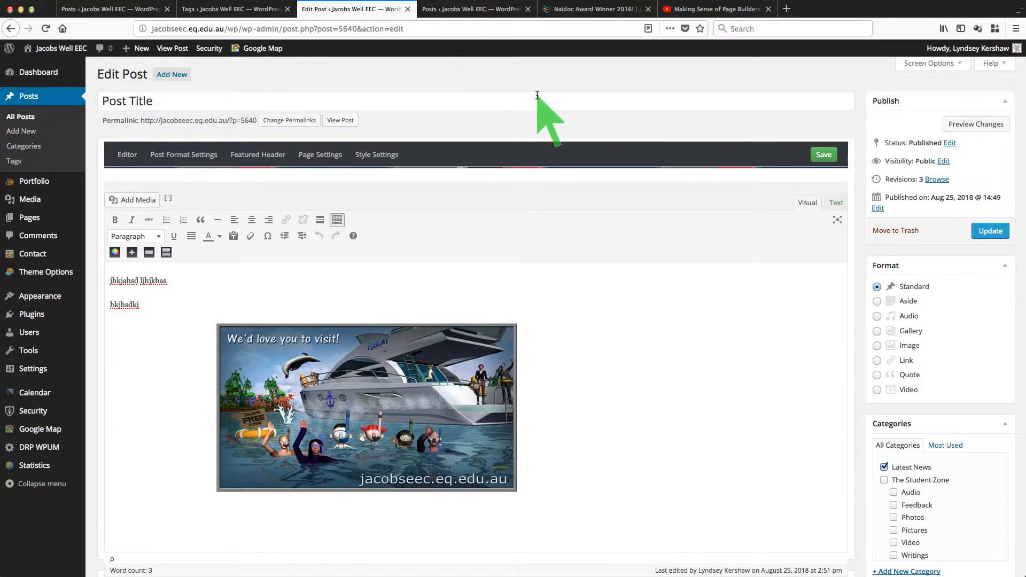
{"action": "left_click", "coordinate": [590, 12]}
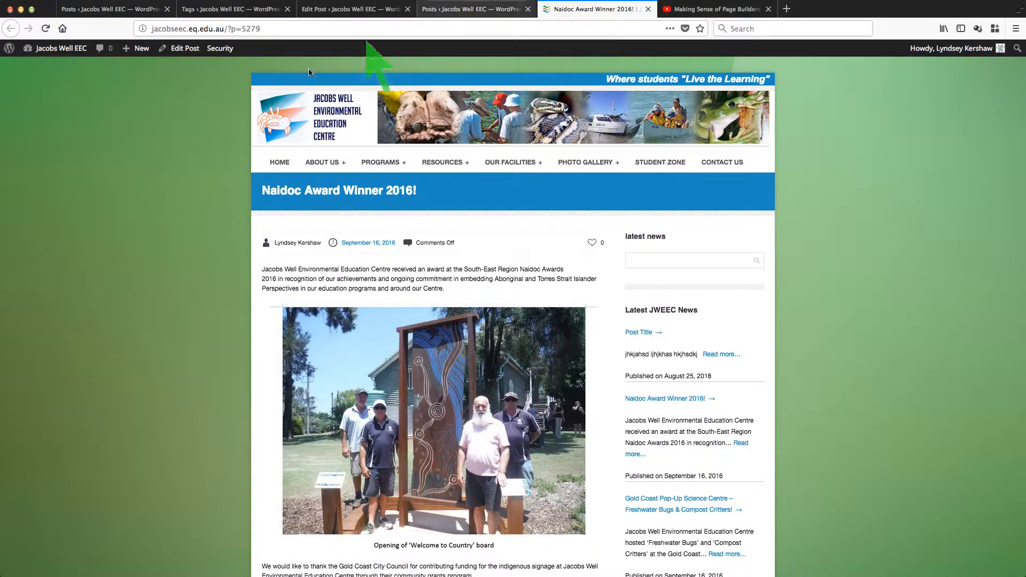
- Reload the Naidoc page, open Post Title from Latest JWEEC News, then return to the Posts admin tab
{"action": "left_click", "coordinate": [45, 28]}
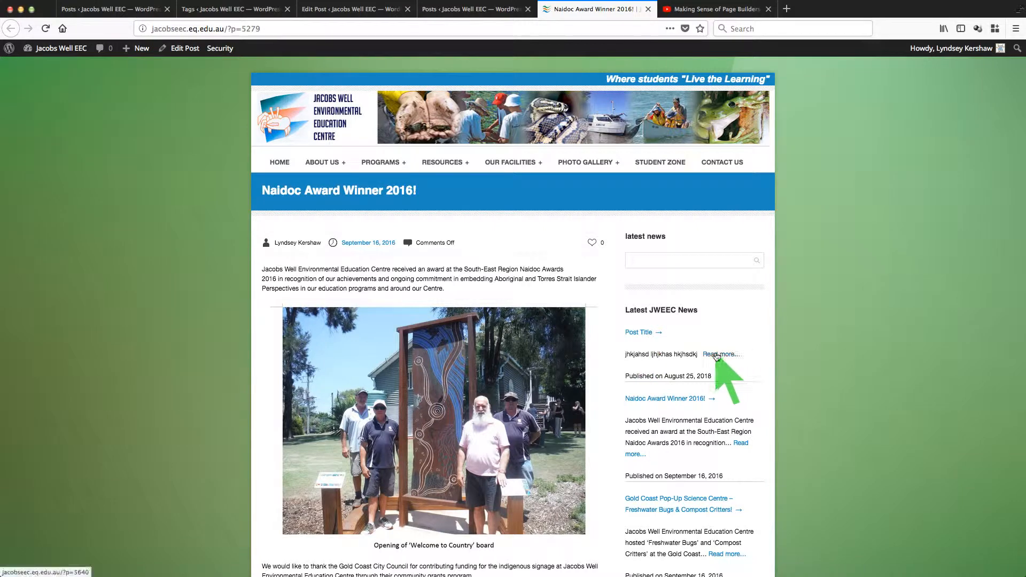
{"action": "left_click", "coordinate": [633, 334]}
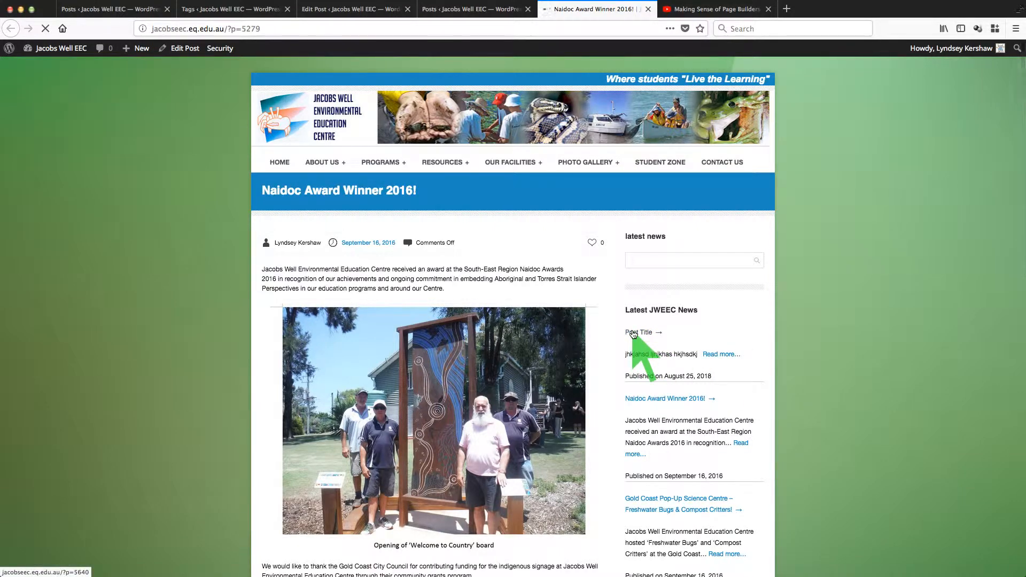
{"action": "scroll", "coordinate": [846, 329], "scroll_direction": "down", "scroll_amount": 2}
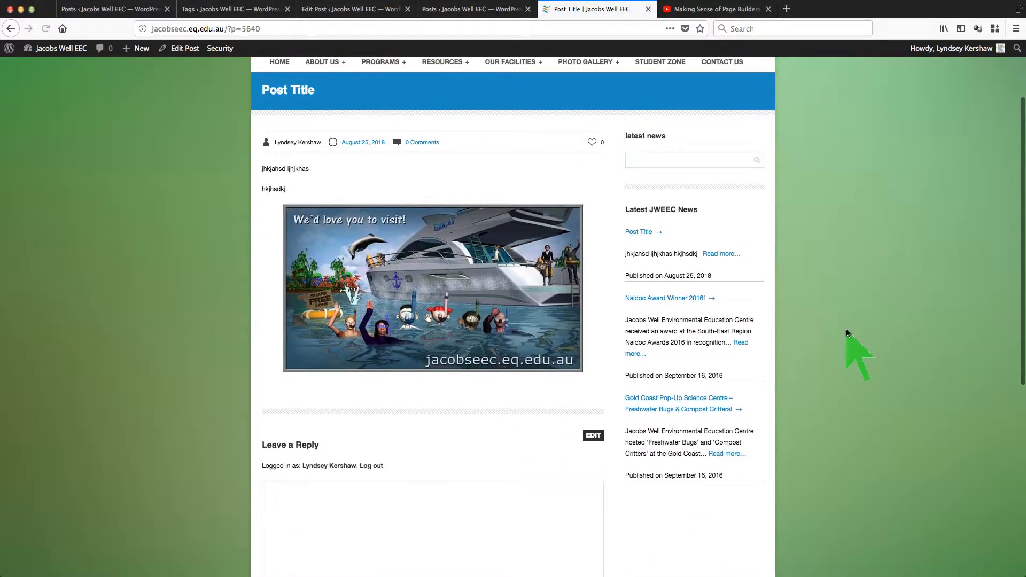
{"action": "scroll", "coordinate": [846, 329], "scroll_direction": "up", "scroll_amount": 2}
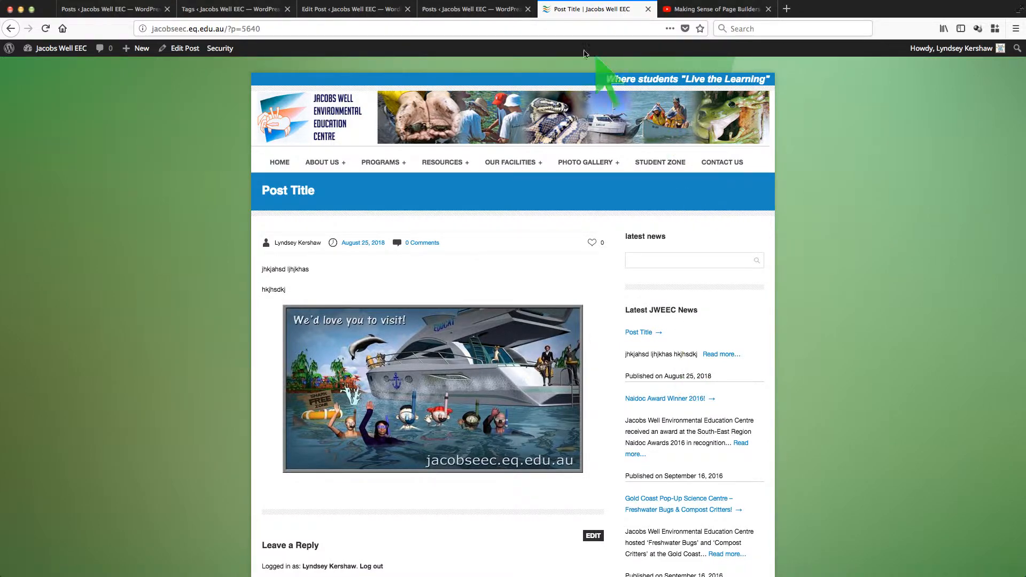
{"action": "left_click", "coordinate": [473, 9]}
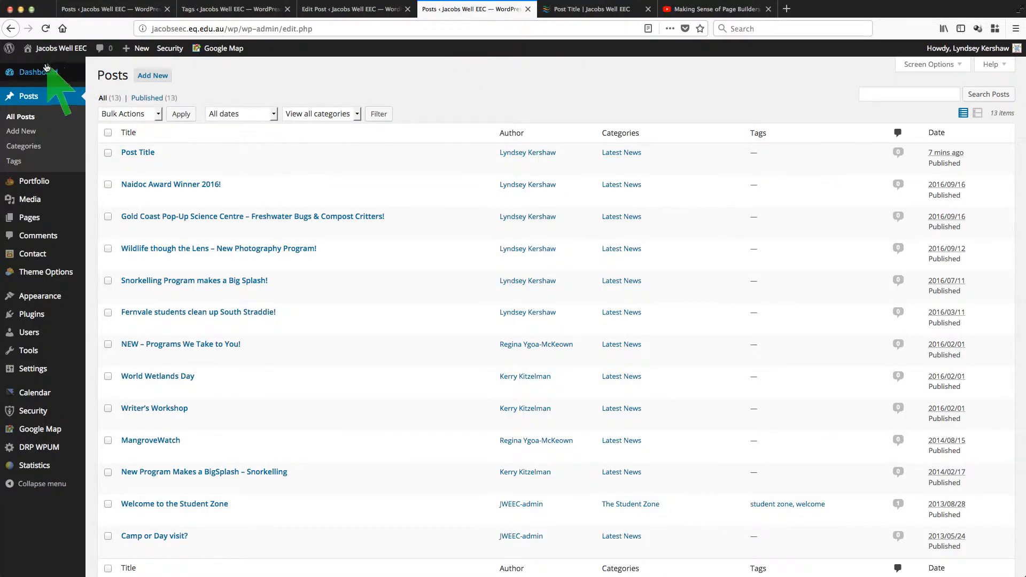
- Reopen Post Title for editing from All Posts, glancing at its live page tab
{"action": "left_click", "coordinate": [31, 96]}
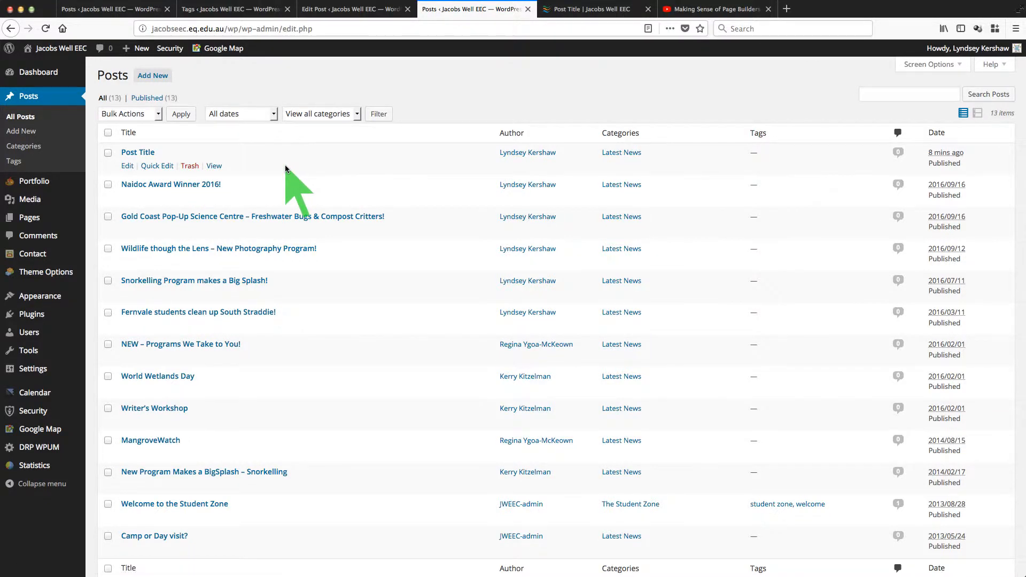
{"action": "left_click", "coordinate": [127, 167]}
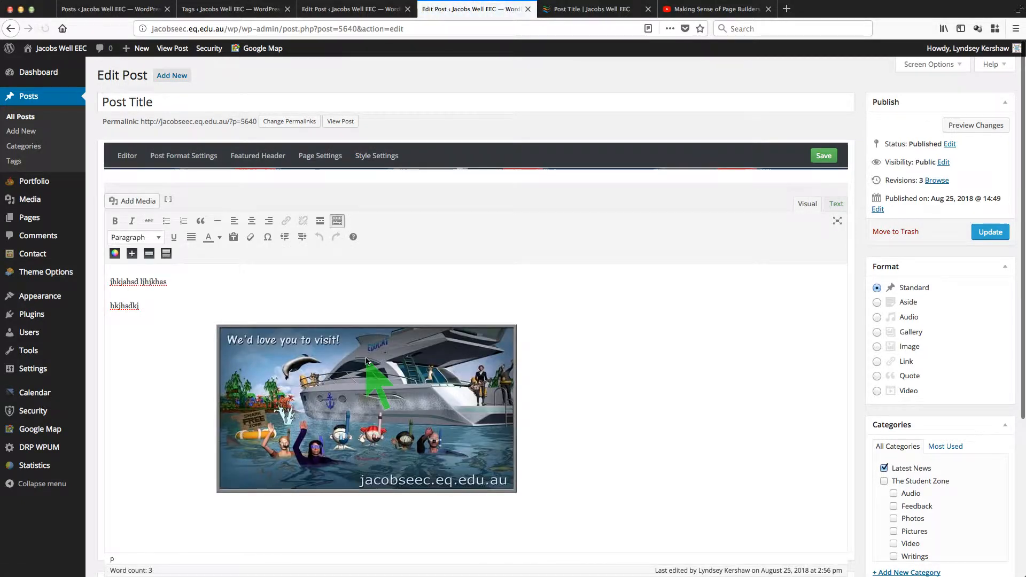
{"action": "left_click", "coordinate": [591, 10]}
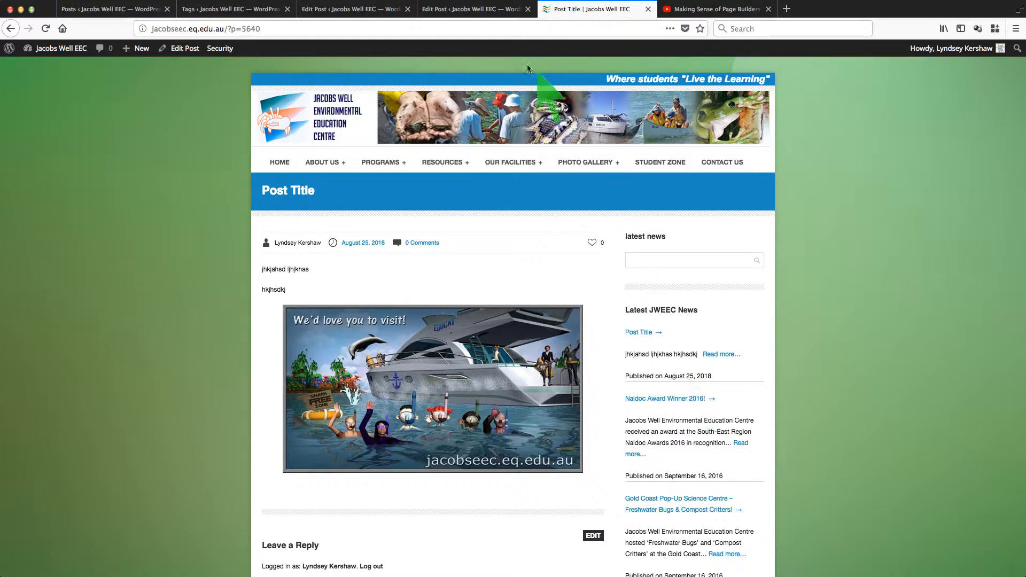
{"action": "left_click", "coordinate": [470, 9]}
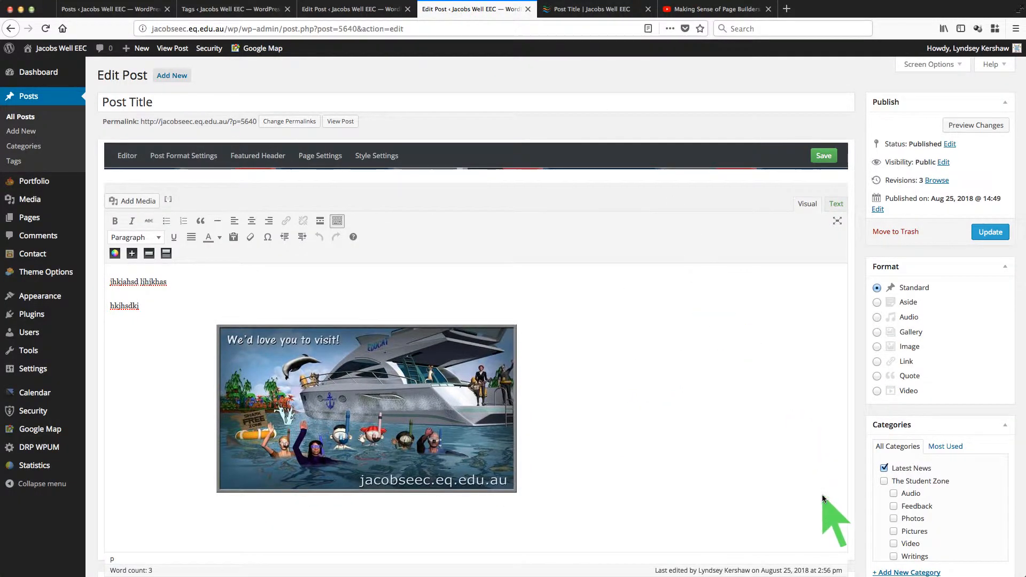
- Remove Post Title from Latest News and update it, then reload the live post and open HOME
{"action": "left_click", "coordinate": [885, 469]}
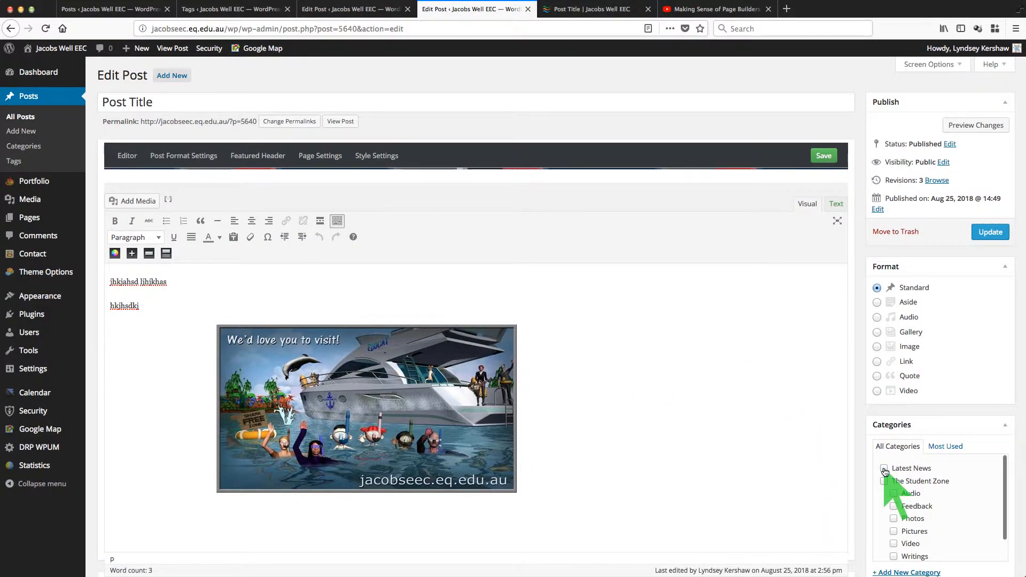
{"action": "left_click", "coordinate": [989, 233]}
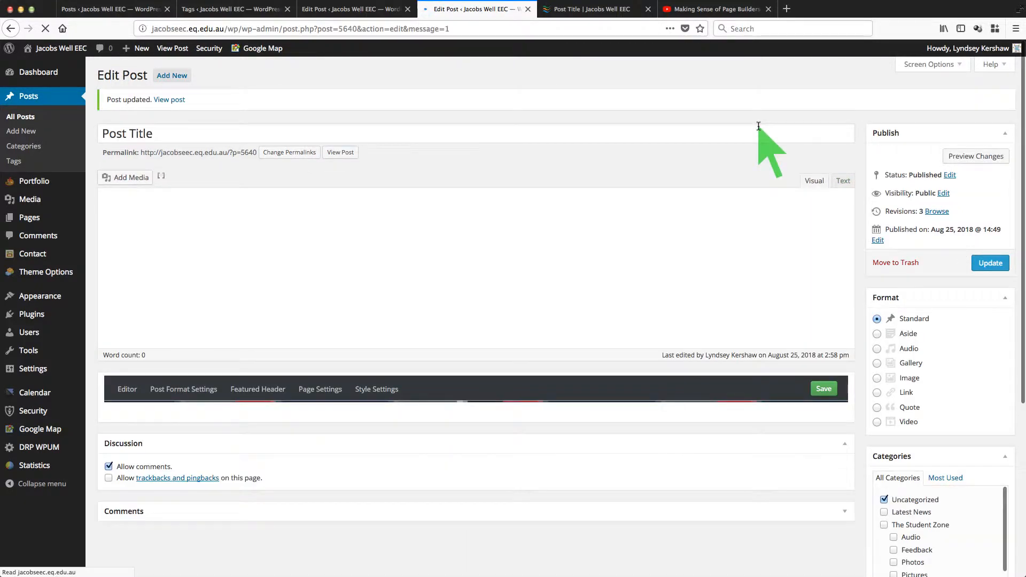
{"action": "left_click", "coordinate": [589, 9]}
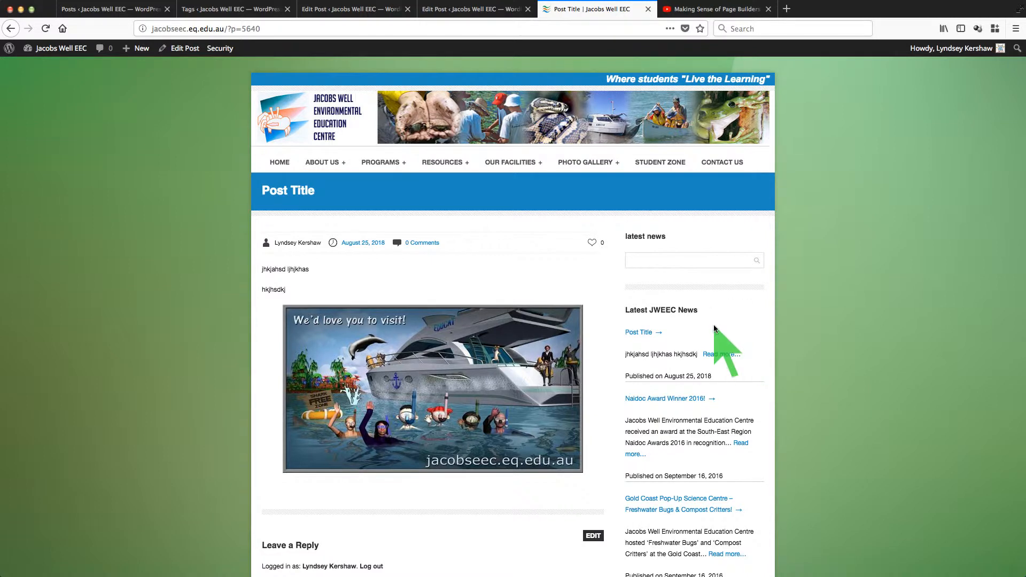
{"action": "left_click", "coordinate": [46, 28]}
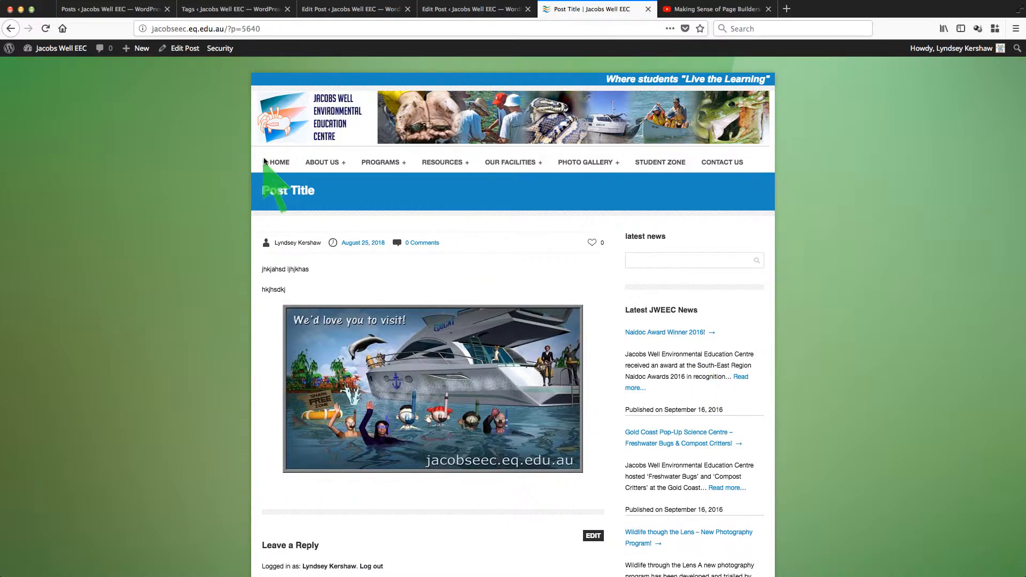
{"action": "left_click", "coordinate": [279, 161]}
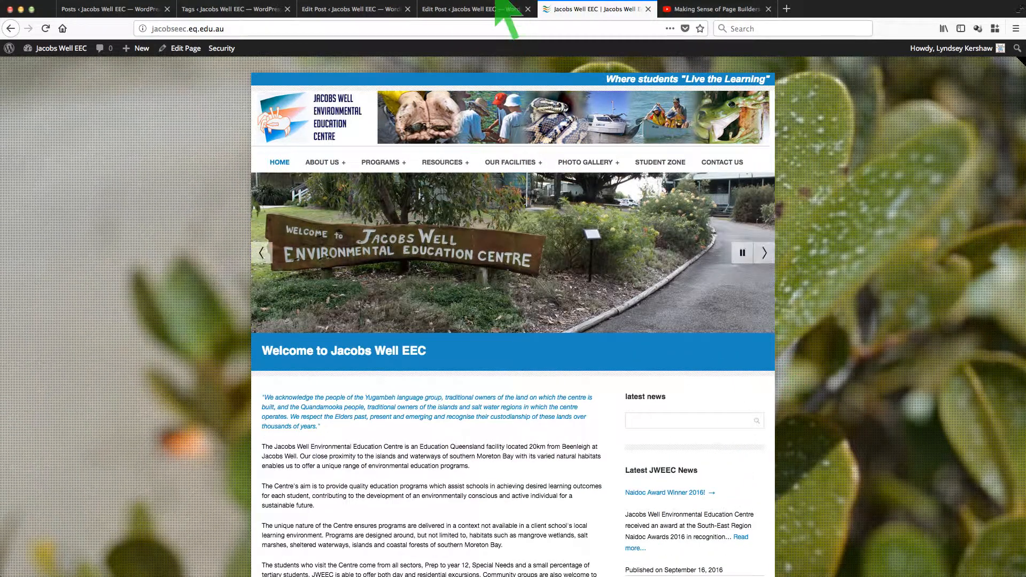
{"action": "left_click", "coordinate": [464, 8]}
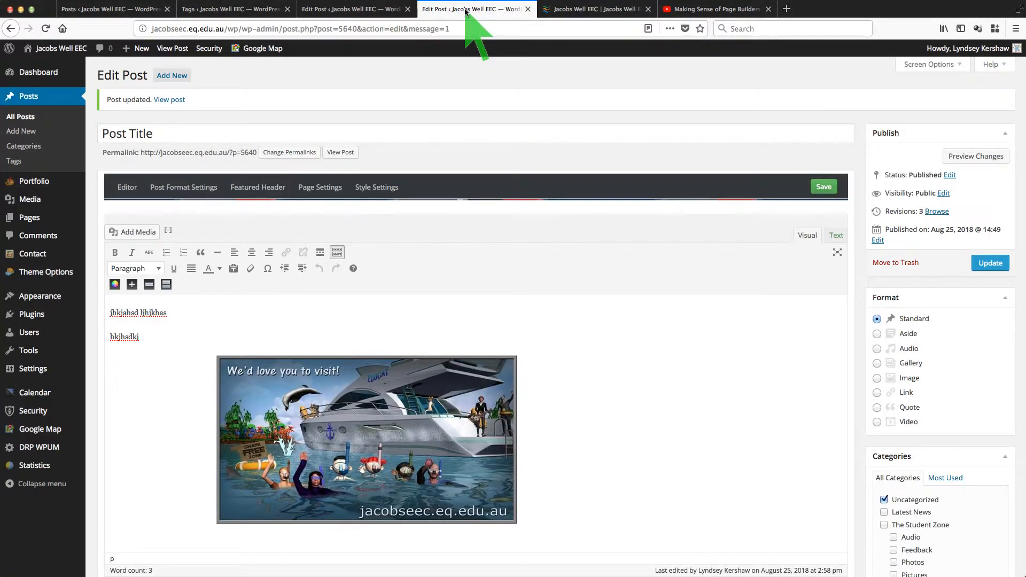
{"action": "left_click", "coordinate": [591, 9]}
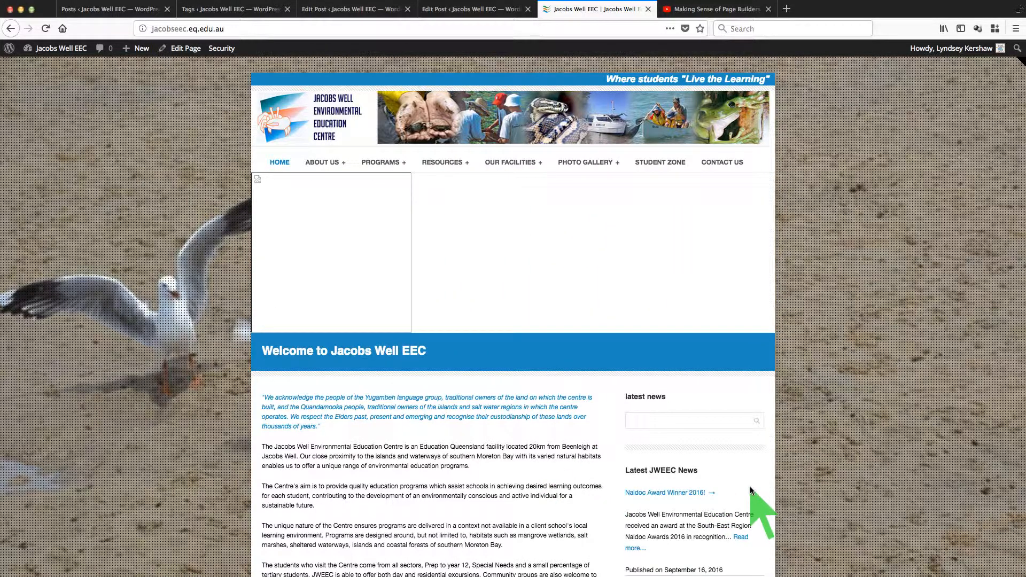
- In Post Title's Categories box, tick Latest News and untick Uncategorized
{"action": "left_click", "coordinate": [470, 9]}
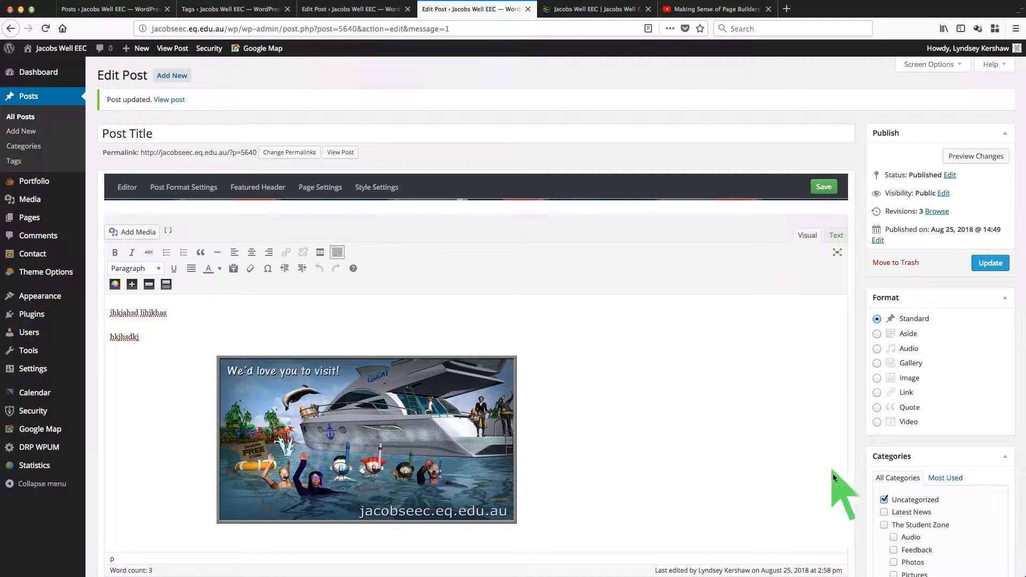
{"action": "scroll", "coordinate": [969, 506], "scroll_direction": "down", "scroll_amount": 1}
{"action": "scroll", "coordinate": [970, 507], "scroll_direction": "up", "scroll_amount": 1}
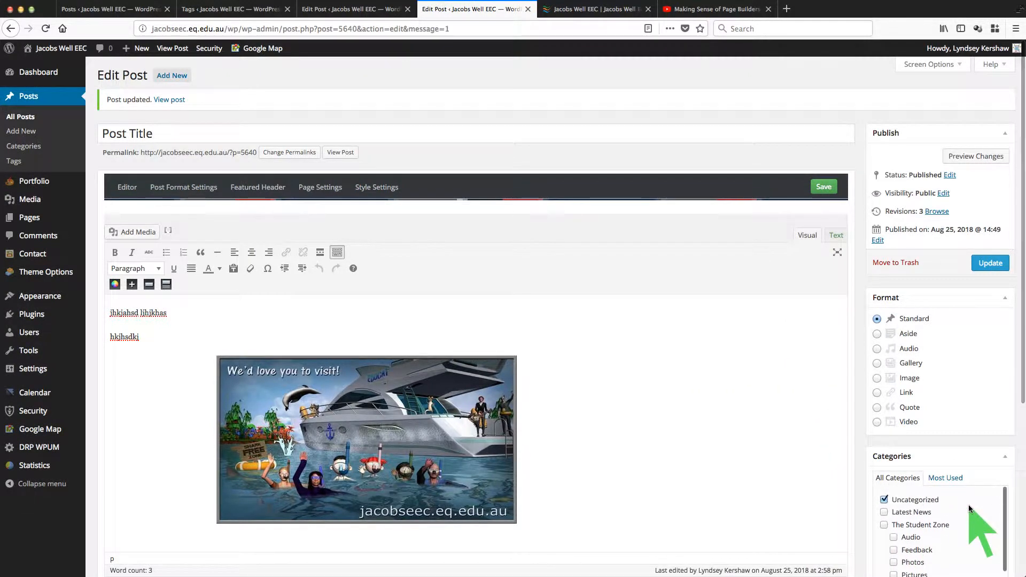
{"action": "scroll", "coordinate": [1019, 505], "scroll_direction": "down", "scroll_amount": 3}
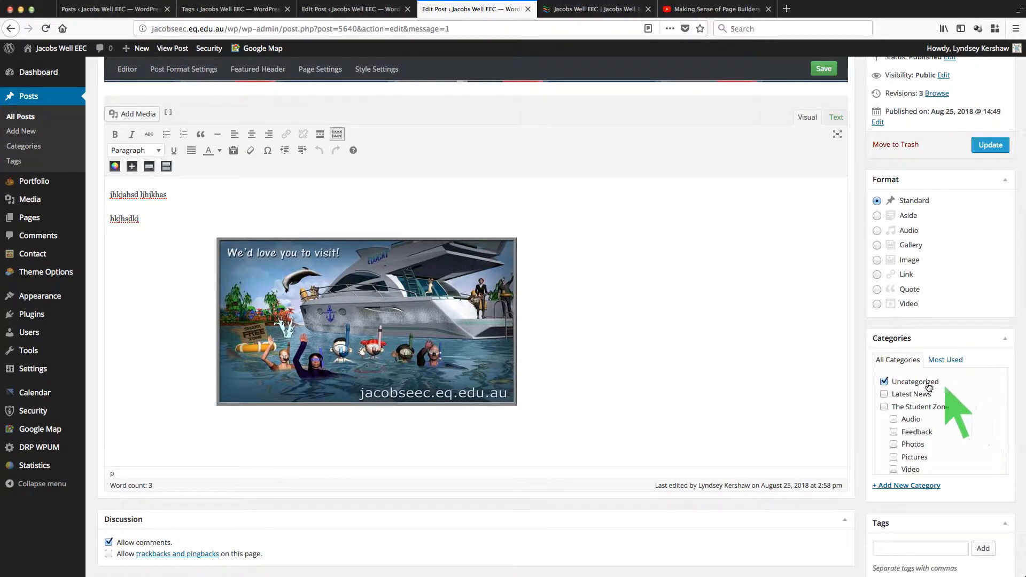
{"action": "left_click", "coordinate": [884, 382]}
{"action": "left_click", "coordinate": [885, 395]}
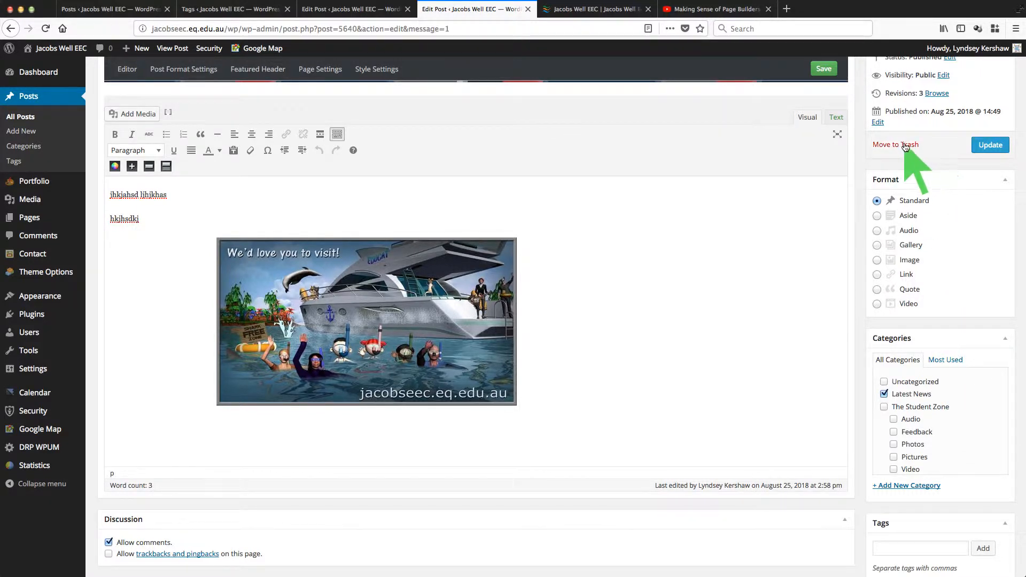
{"action": "scroll", "coordinate": [943, 150], "scroll_direction": "up", "scroll_amount": 1}
{"action": "scroll", "coordinate": [942, 147], "scroll_direction": "up", "scroll_amount": 4}
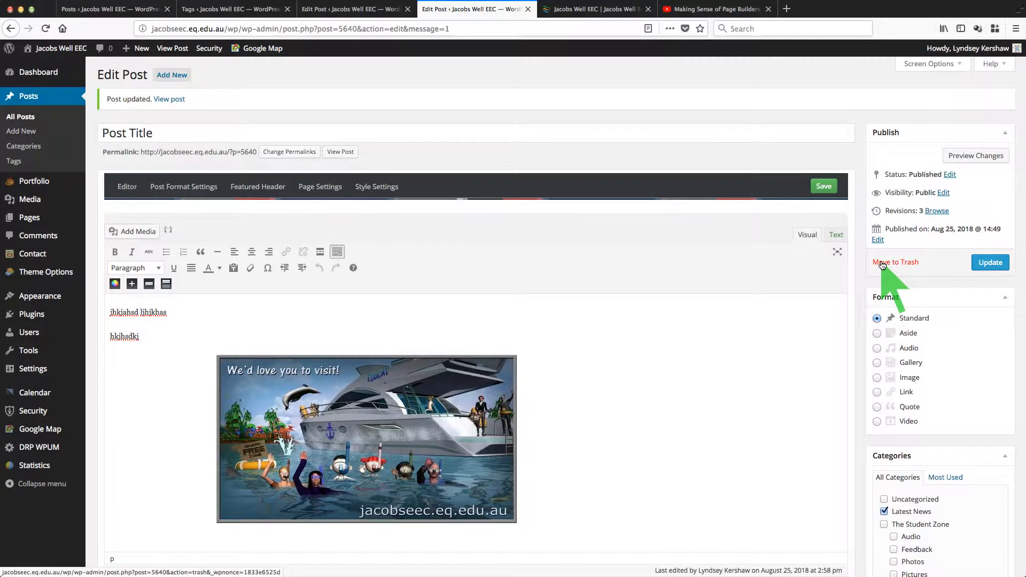
- Trash Post Title, restore it from the Trash view, and return to All Posts
{"action": "left_click", "coordinate": [883, 262]}
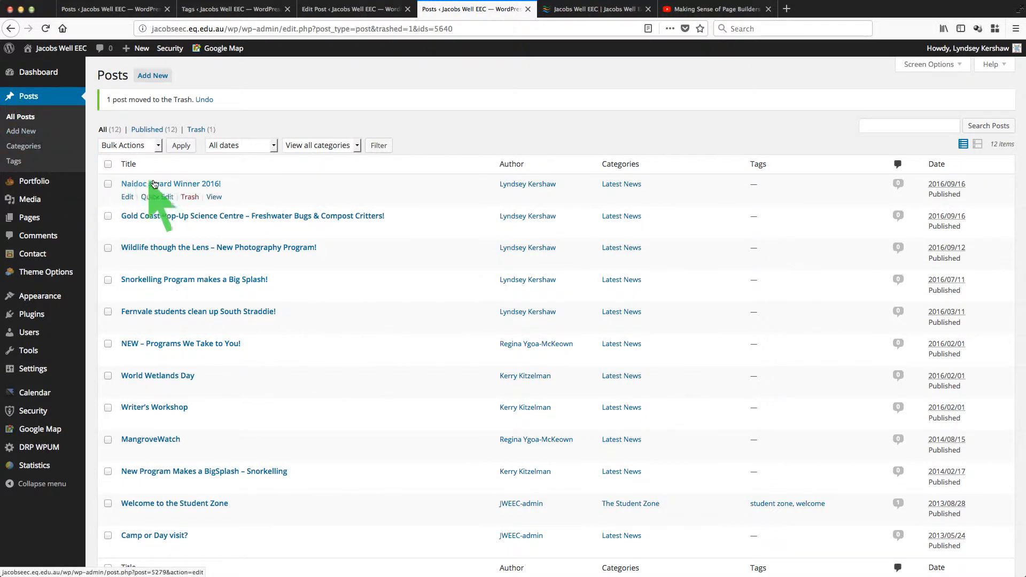
{"action": "scroll", "coordinate": [407, 282], "scroll_direction": "down", "scroll_amount": 2}
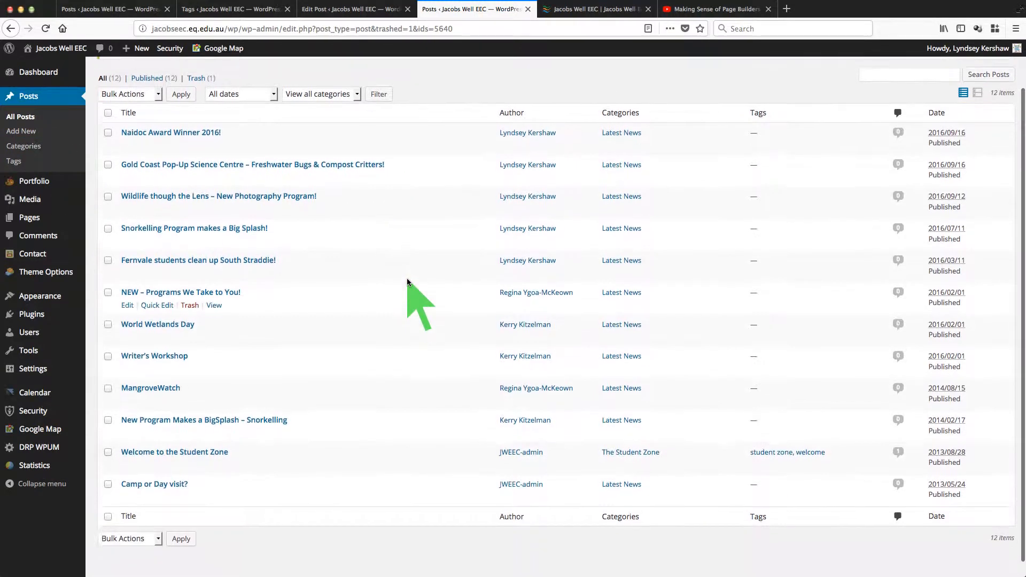
{"action": "scroll", "coordinate": [406, 281], "scroll_direction": "up", "scroll_amount": 2}
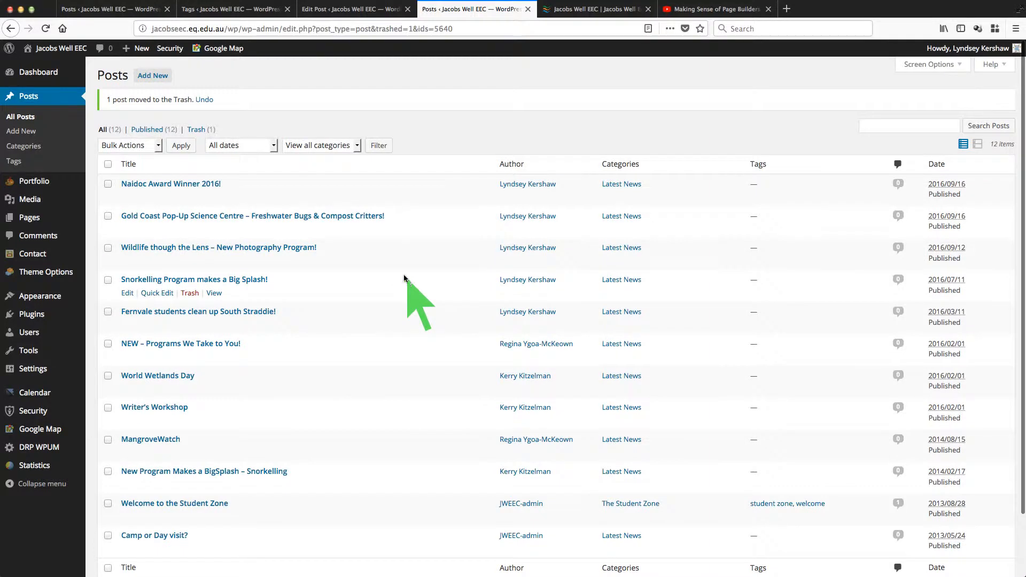
{"action": "left_click", "coordinate": [201, 132]}
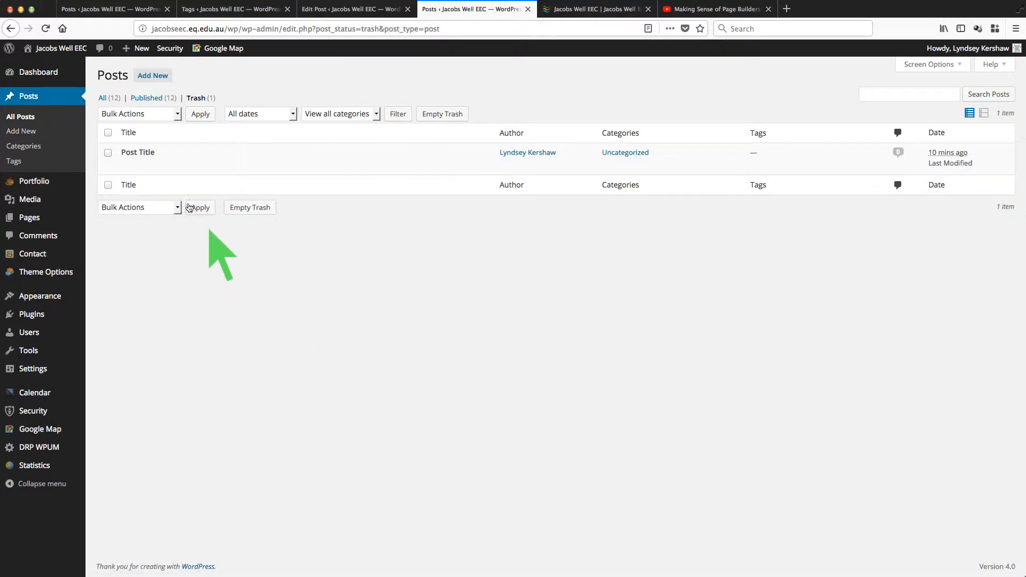
{"action": "mouse_move", "coordinate": [133, 168]}
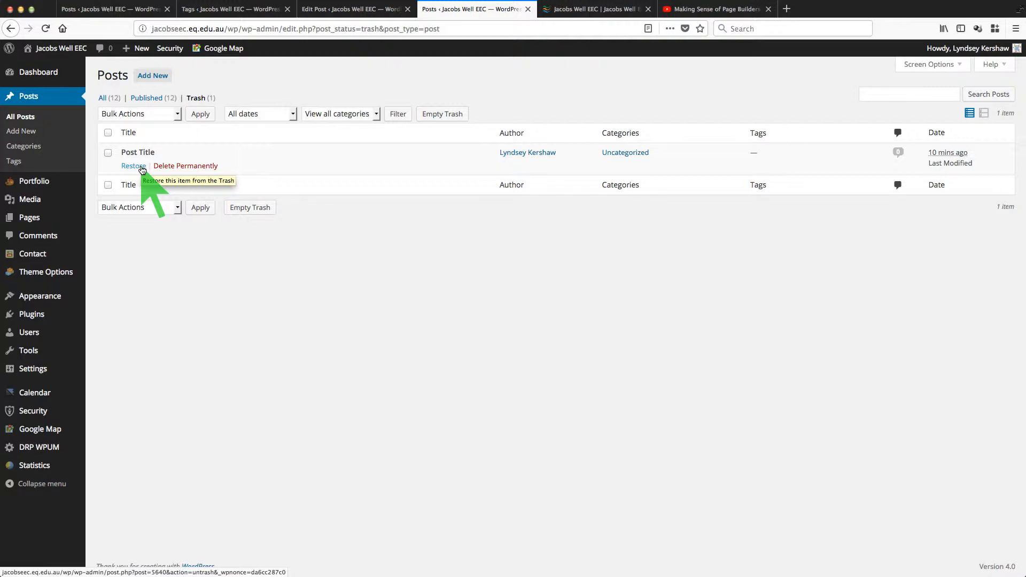
{"action": "left_click", "coordinate": [141, 167]}
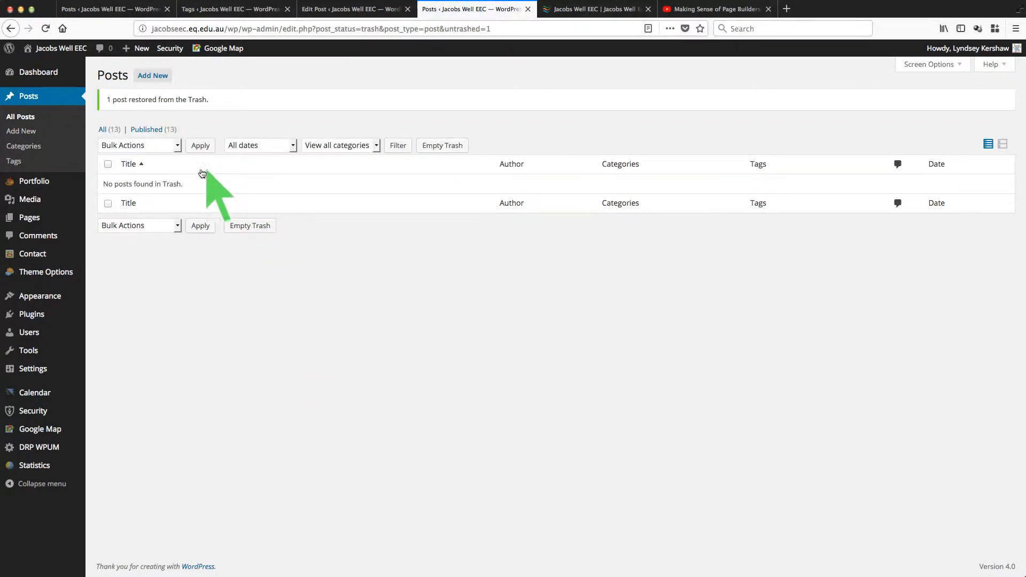
{"action": "left_click", "coordinate": [16, 114]}
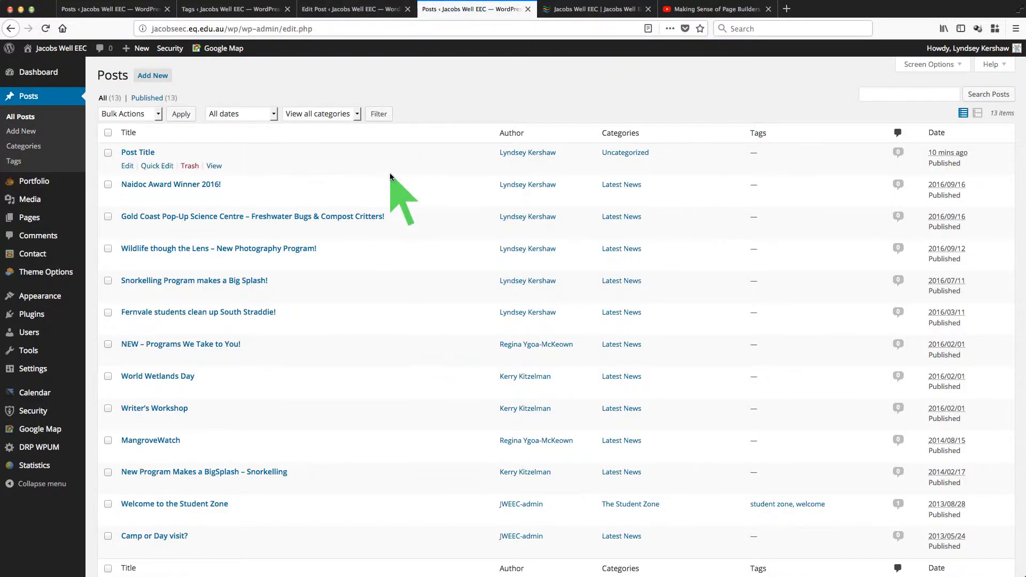
- Update Post Title from its editor, check the live home page, then return to editing
{"action": "left_click", "coordinate": [128, 166]}
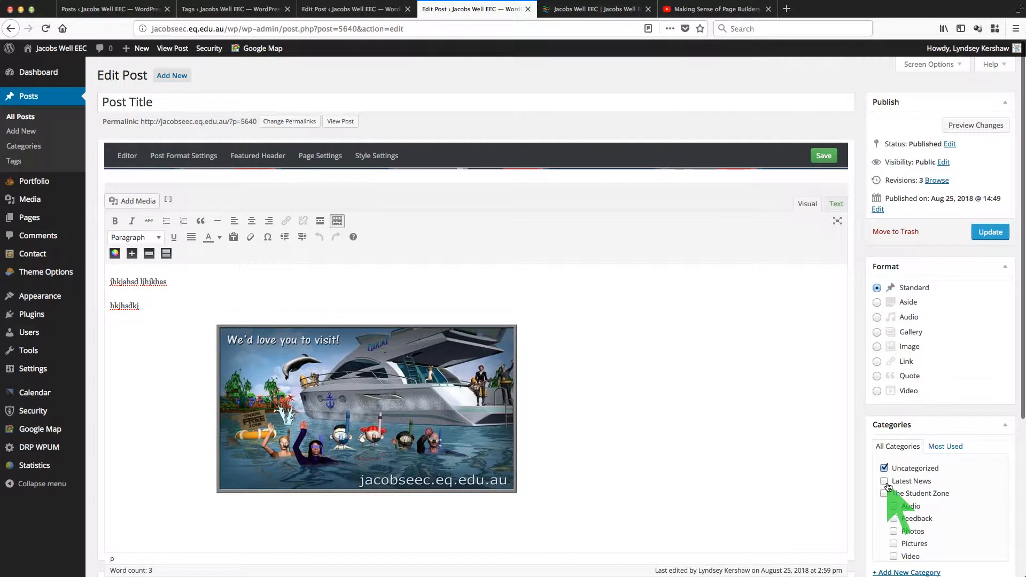
{"action": "left_click", "coordinate": [990, 235]}
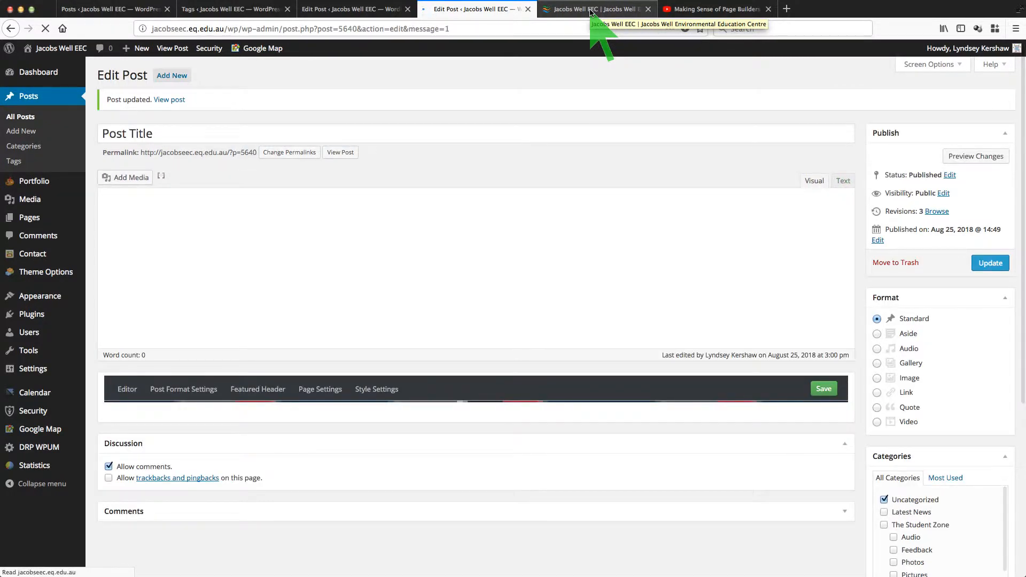
{"action": "left_click", "coordinate": [591, 12]}
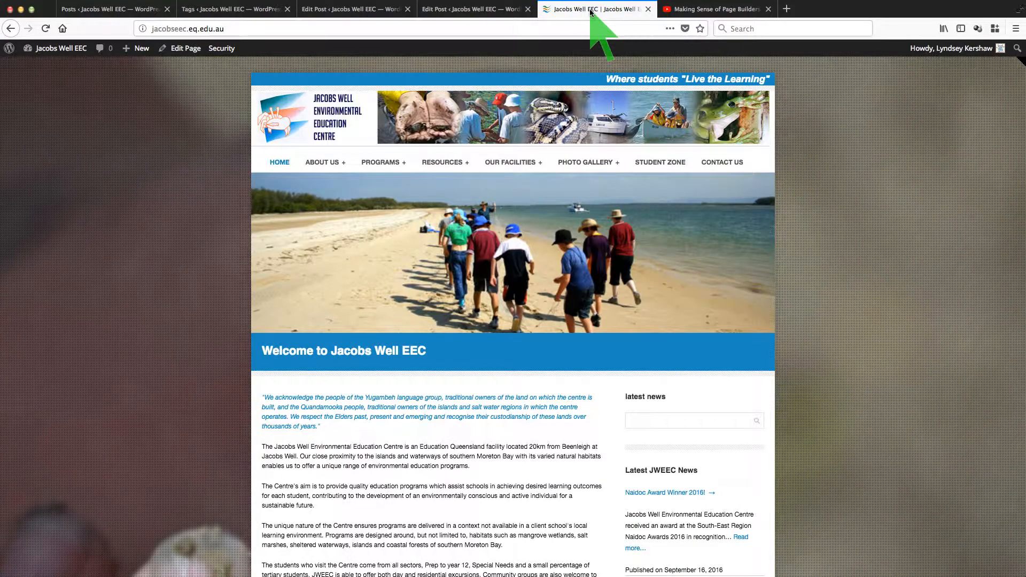
{"action": "mouse_move", "coordinate": [47, 90]}
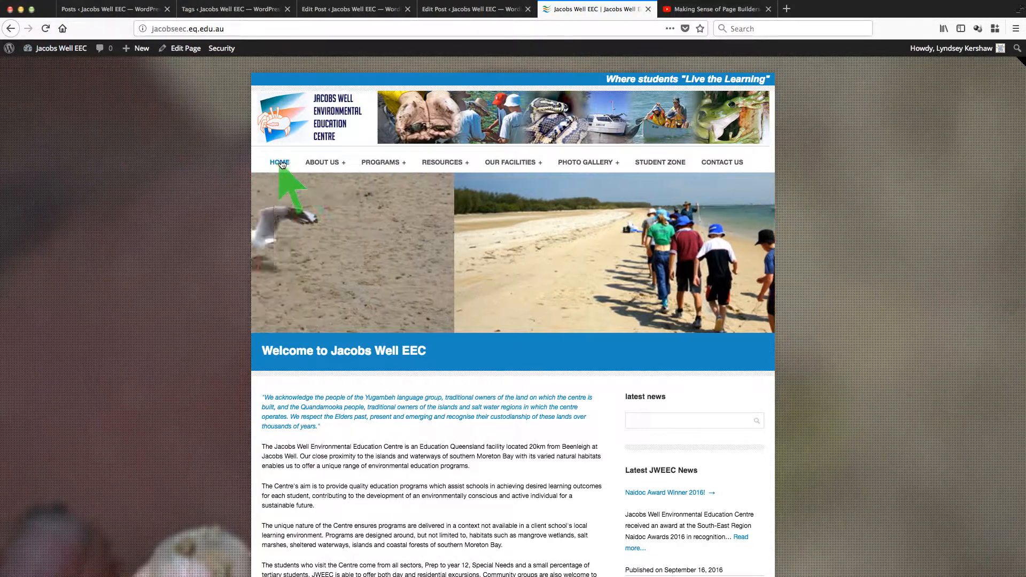
{"action": "left_click", "coordinate": [279, 161]}
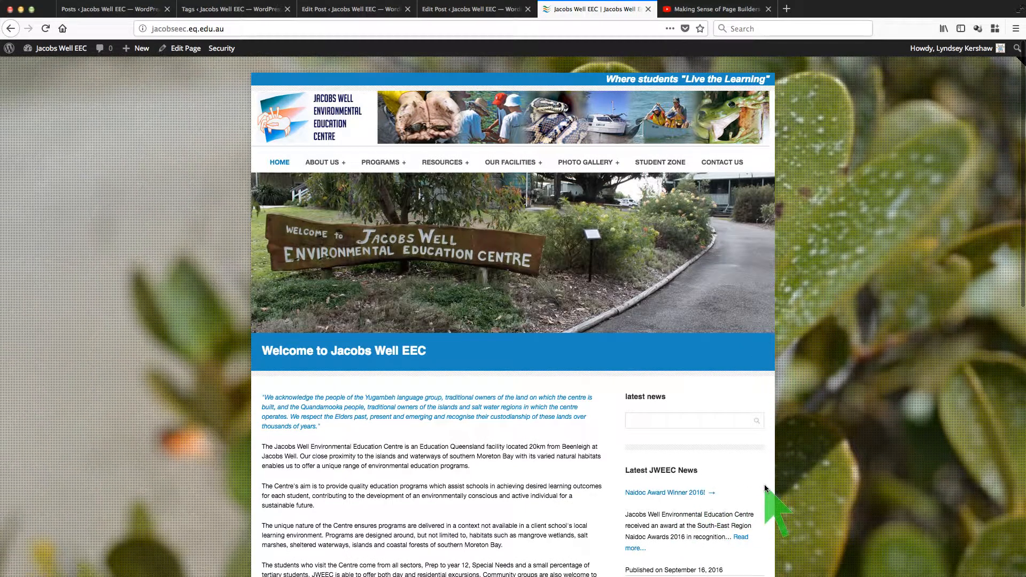
{"action": "left_click", "coordinate": [481, 9]}
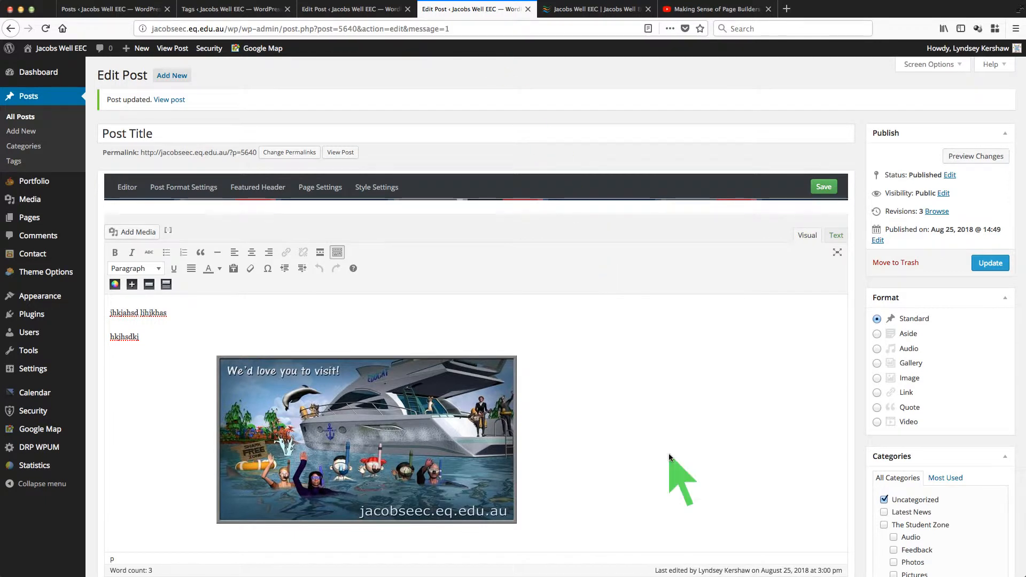
- Place the cursor on the empty line below the centred boat image
{"action": "left_click", "coordinate": [565, 441]}
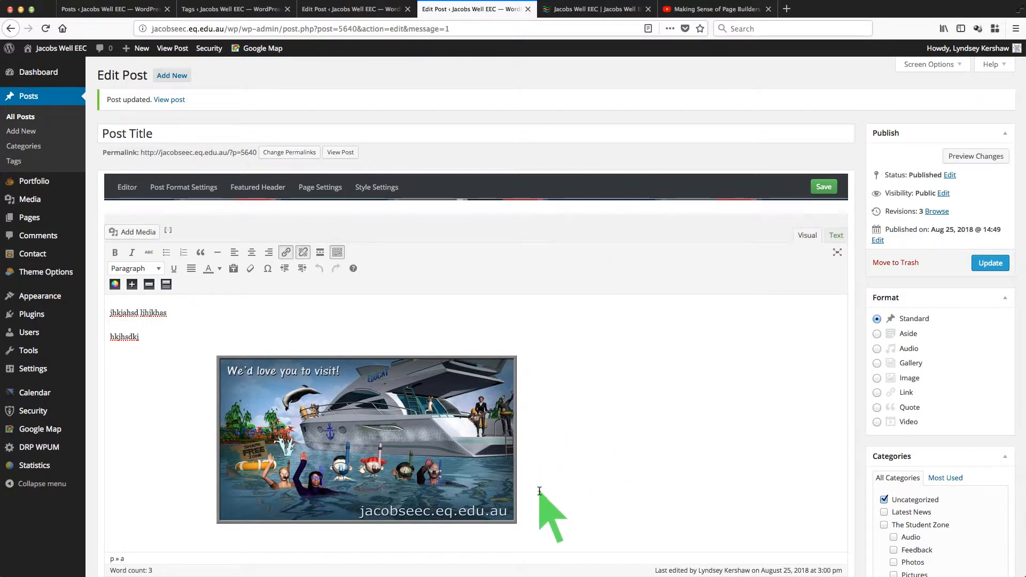
{"action": "scroll", "coordinate": [540, 491], "scroll_direction": "down", "scroll_amount": 2}
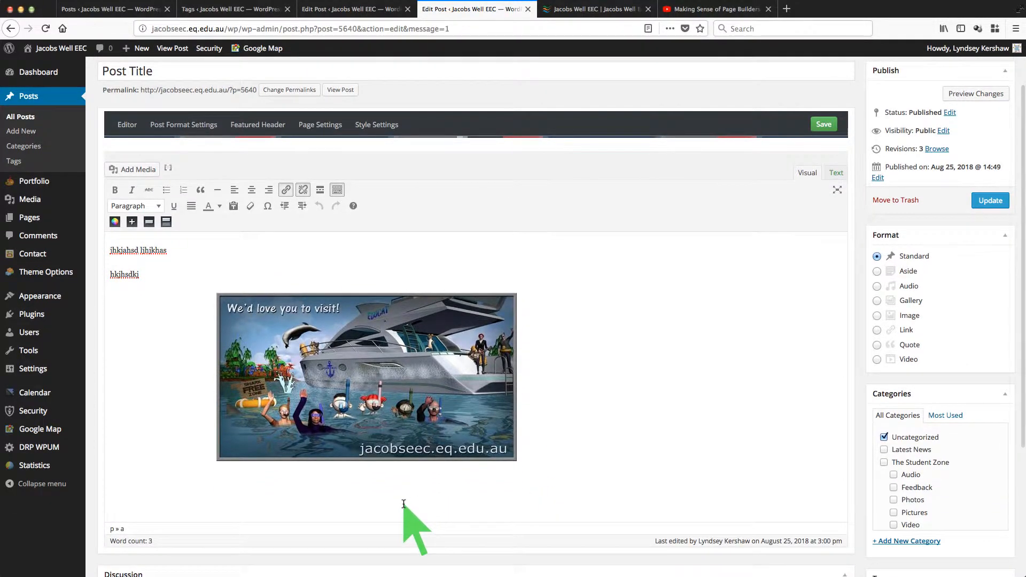
{"action": "left_click", "coordinate": [404, 504]}
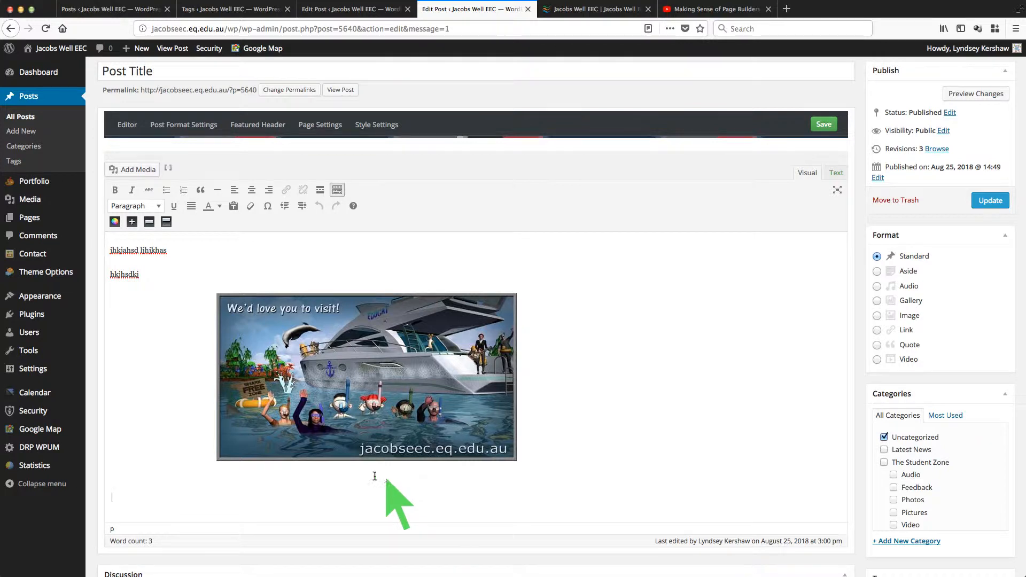
{"action": "left_click", "coordinate": [136, 170]}
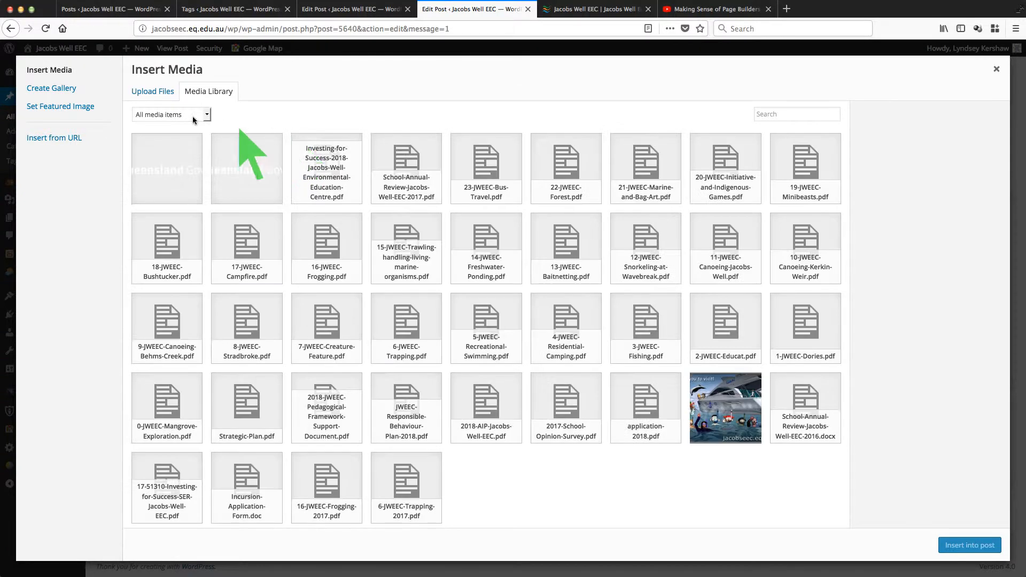
{"action": "left_click", "coordinate": [160, 94]}
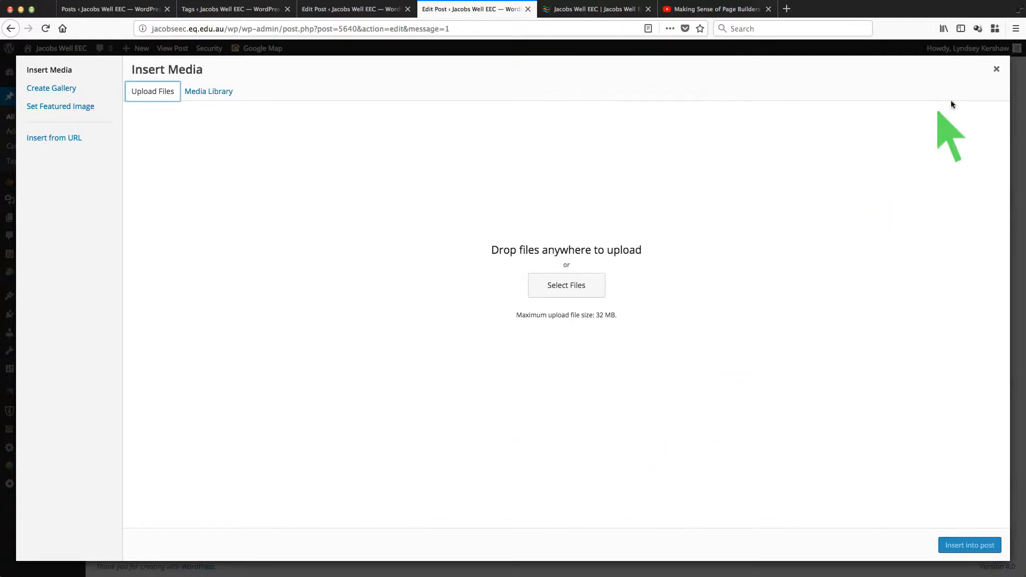
{"action": "left_click", "coordinate": [998, 70]}
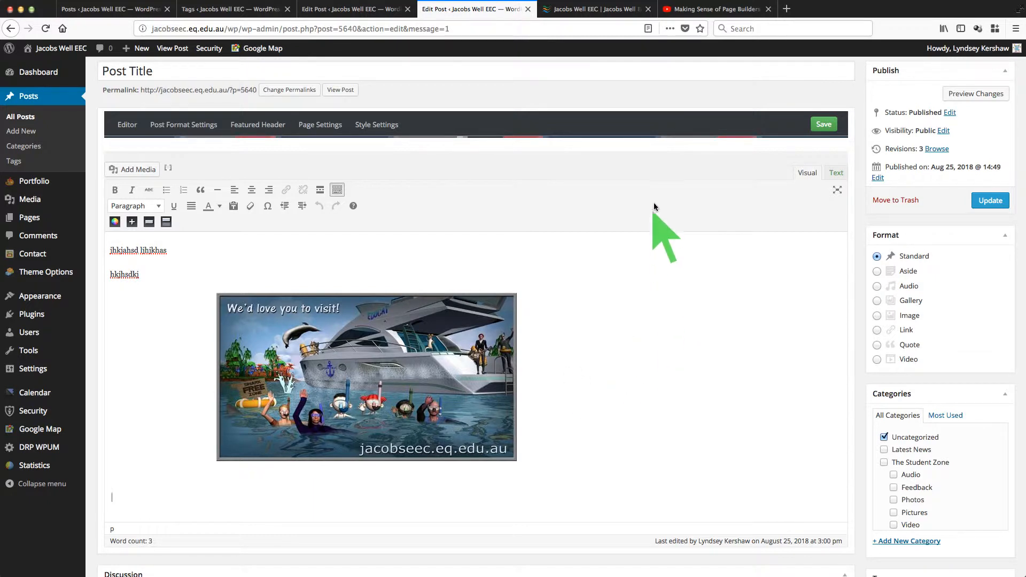
- Look over the 'Making Sense of Page Builders in Wordpress' video, then return to the Post Title editor
{"action": "left_click", "coordinate": [701, 11]}
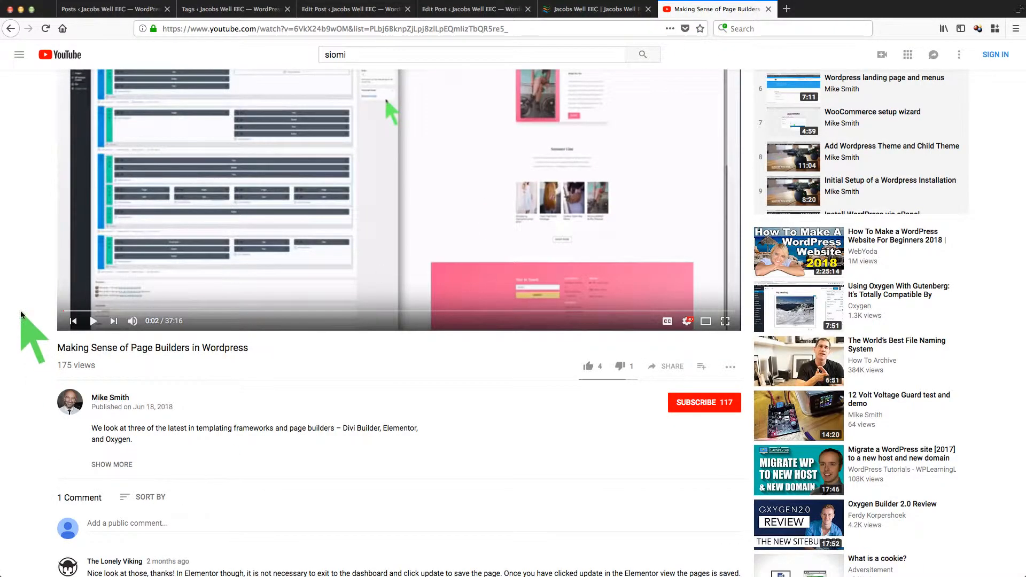
{"action": "scroll", "coordinate": [20, 310], "scroll_direction": "up", "scroll_amount": 3}
{"action": "scroll", "coordinate": [20, 309], "scroll_direction": "down", "scroll_amount": 2}
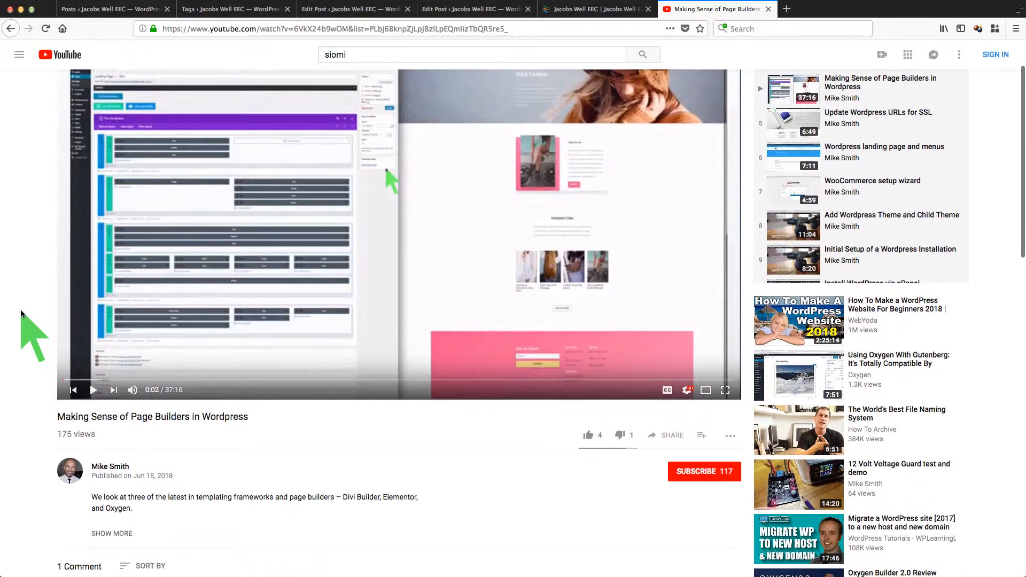
{"action": "scroll", "coordinate": [20, 309], "scroll_direction": "up", "scroll_amount": 2}
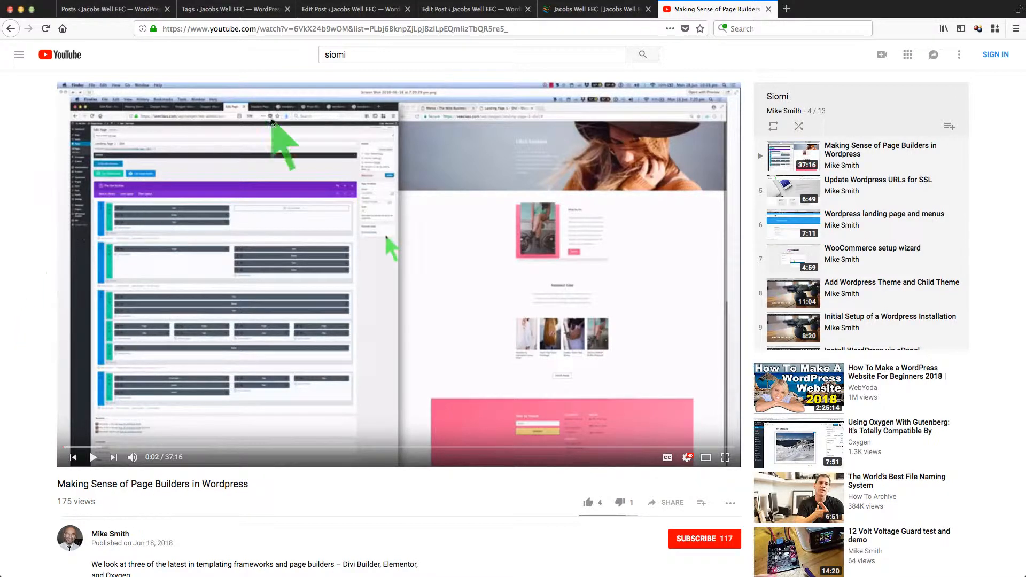
{"action": "left_click", "coordinate": [459, 8]}
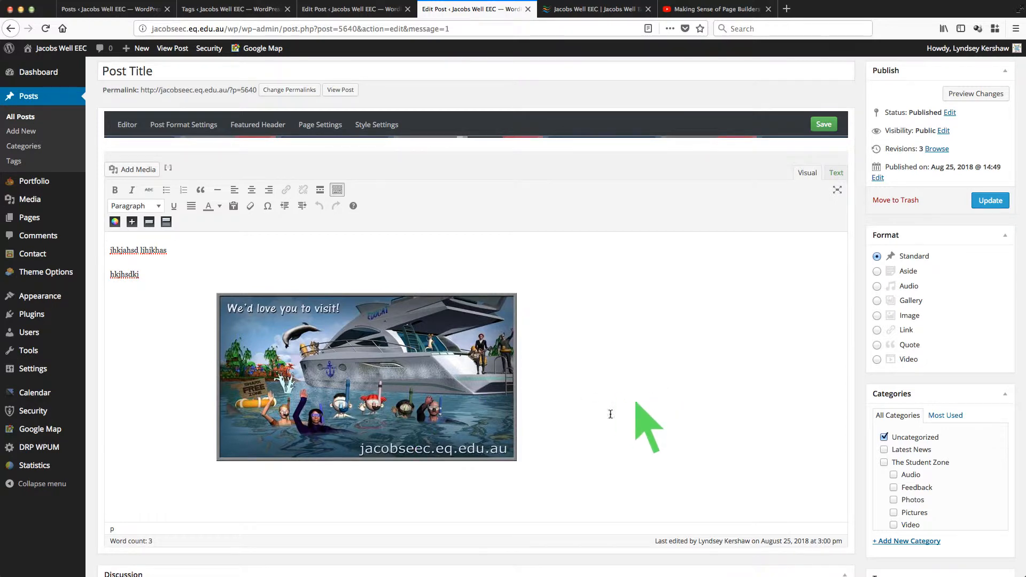
{"action": "left_click", "coordinate": [503, 492]}
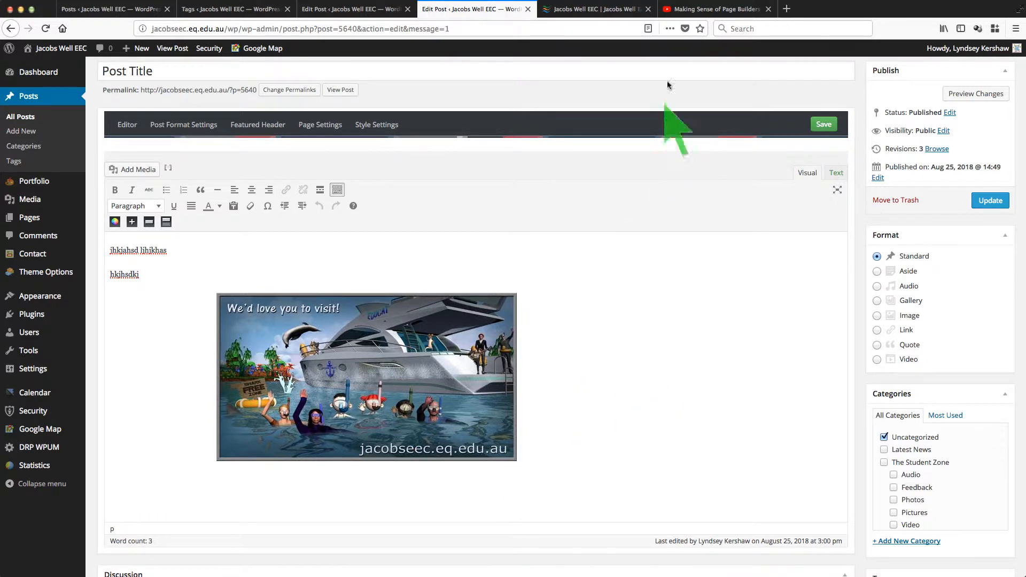
{"action": "left_click", "coordinate": [700, 9]}
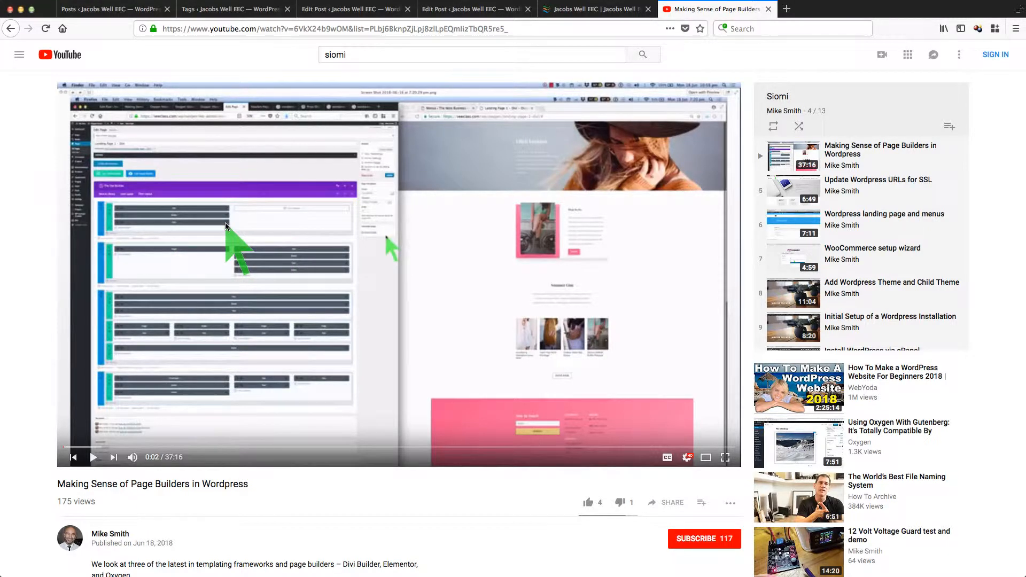
{"action": "left_click", "coordinate": [465, 11]}
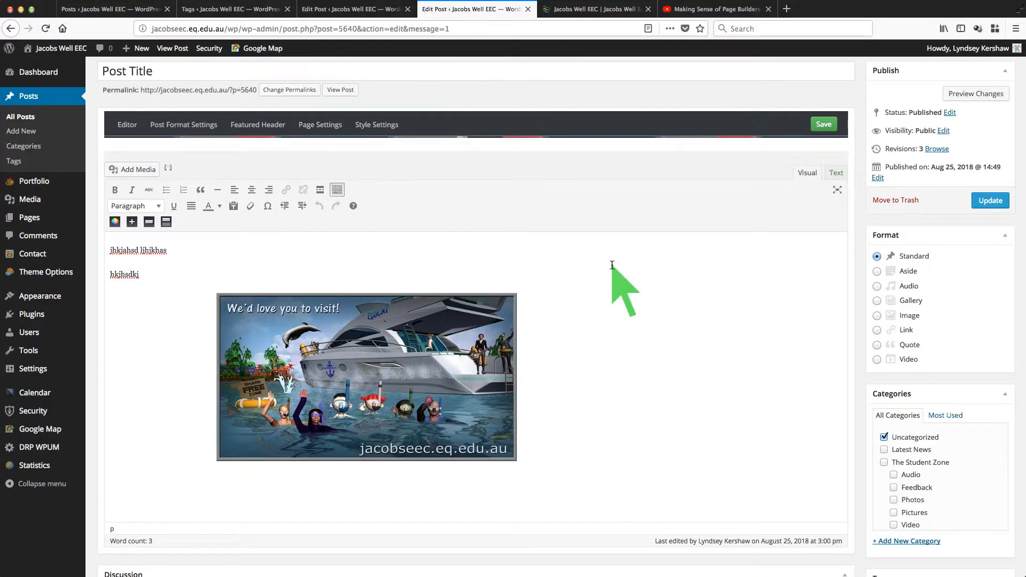
{"action": "key", "text": "ctrl+shift+Tab"}
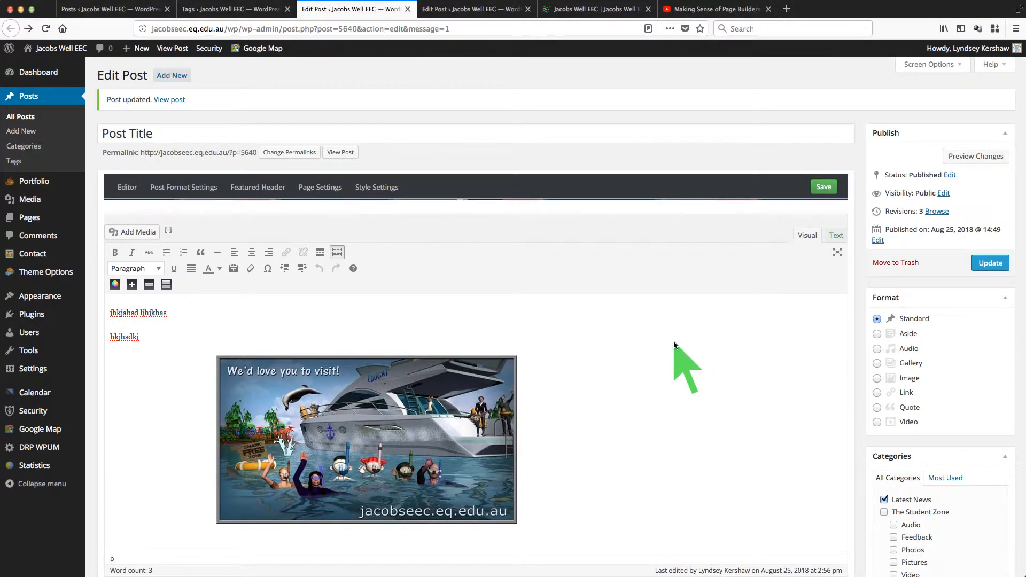
- Leave the post editor in its Text view showing raw HTML, then go to the YouTube video
{"action": "scroll", "coordinate": [685, 329], "scroll_direction": "down", "scroll_amount": 1}
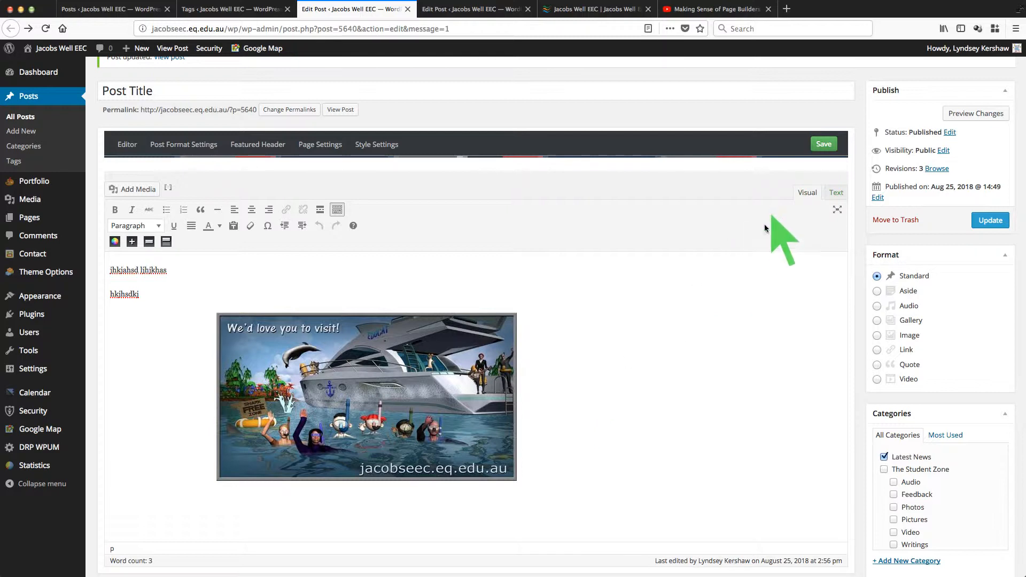
{"action": "scroll", "coordinate": [617, 386], "scroll_direction": "down", "scroll_amount": 1}
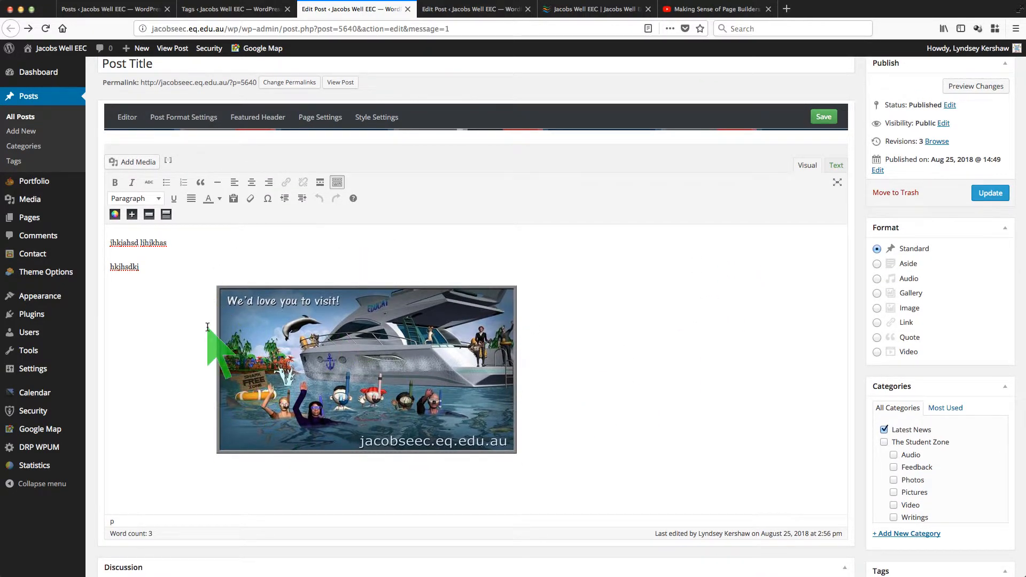
{"action": "left_click", "coordinate": [837, 165]}
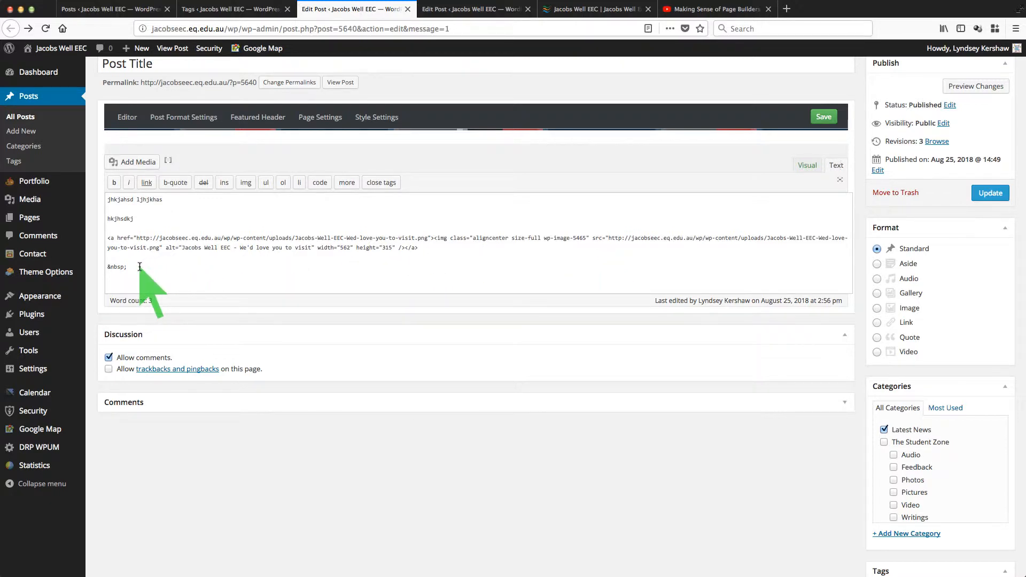
{"action": "left_click", "coordinate": [807, 165]}
{"action": "left_click", "coordinate": [837, 166]}
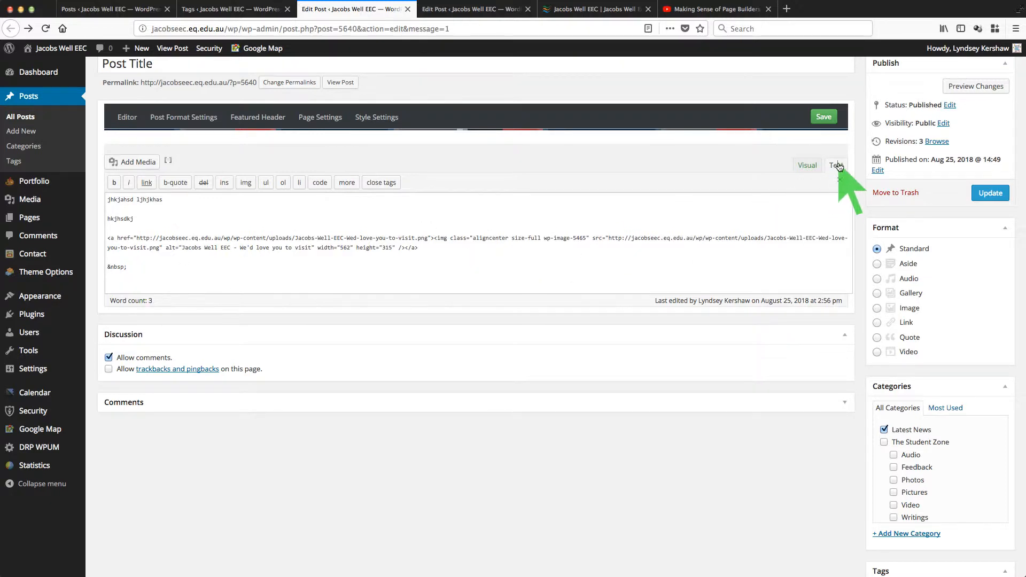
{"action": "left_click", "coordinate": [715, 16]}
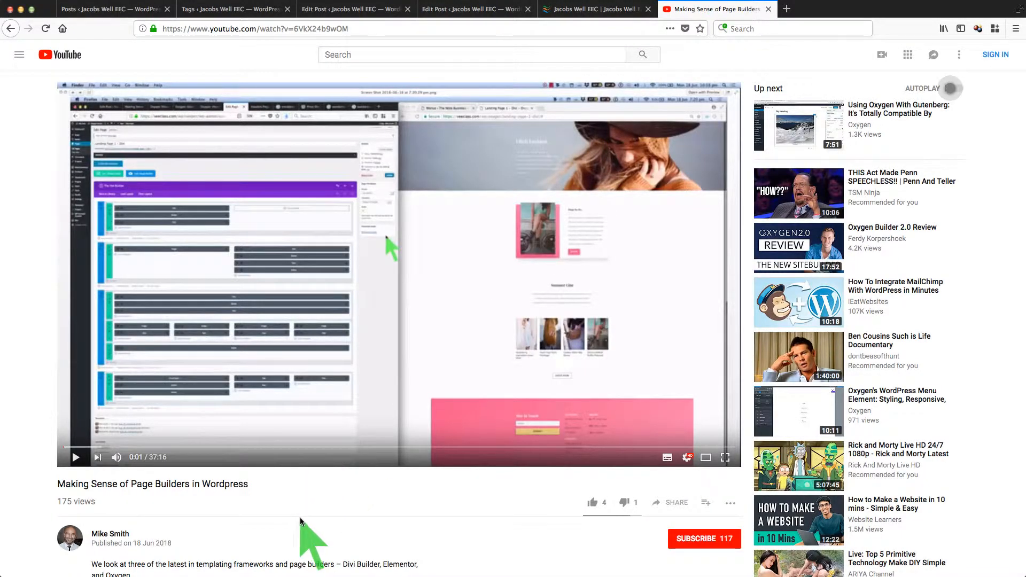
- Copy the video's 560×315 iframe embed code from YouTube's Share > Embed dialog
{"action": "scroll", "coordinate": [460, 529], "scroll_direction": "down", "scroll_amount": 3}
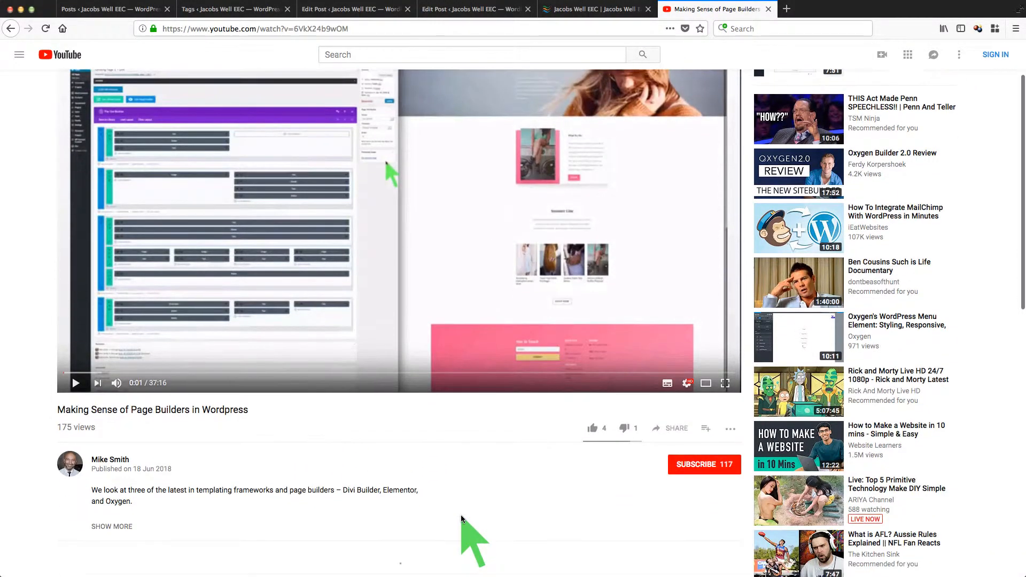
{"action": "left_click", "coordinate": [677, 429]}
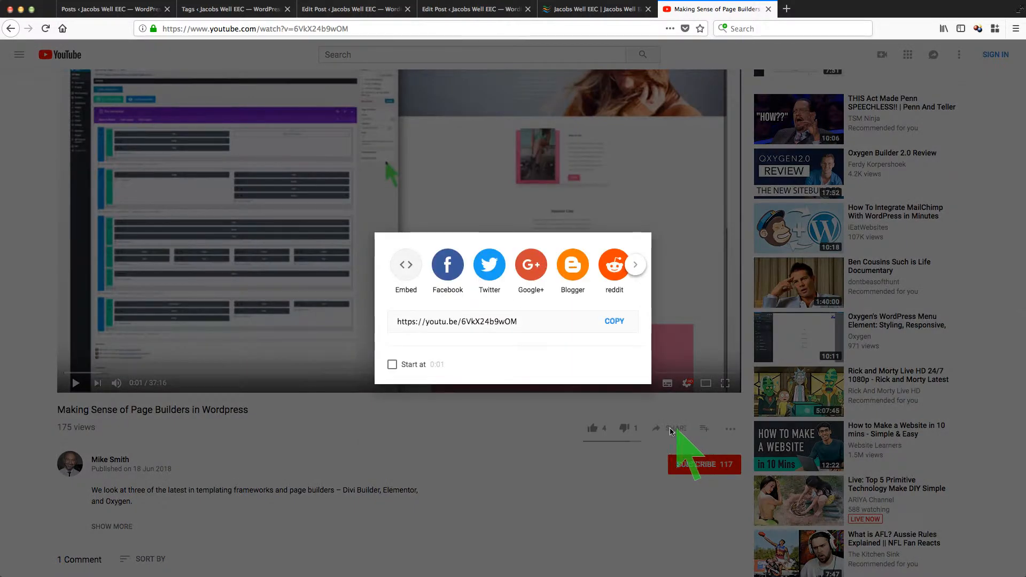
{"action": "left_click", "coordinate": [406, 265]}
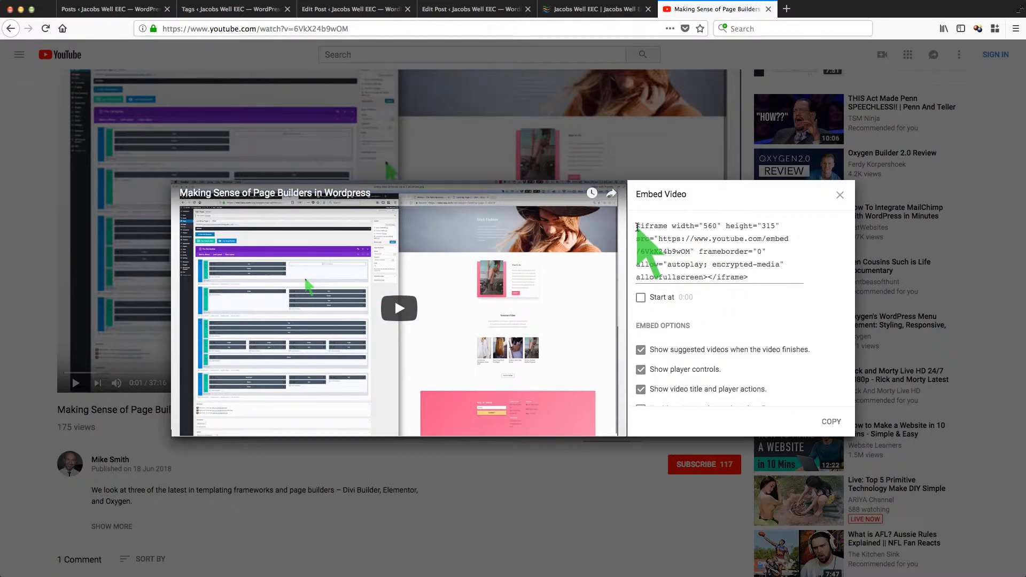
{"action": "left_click_drag", "start_coordinate": [638, 227], "coordinate": [773, 270]}
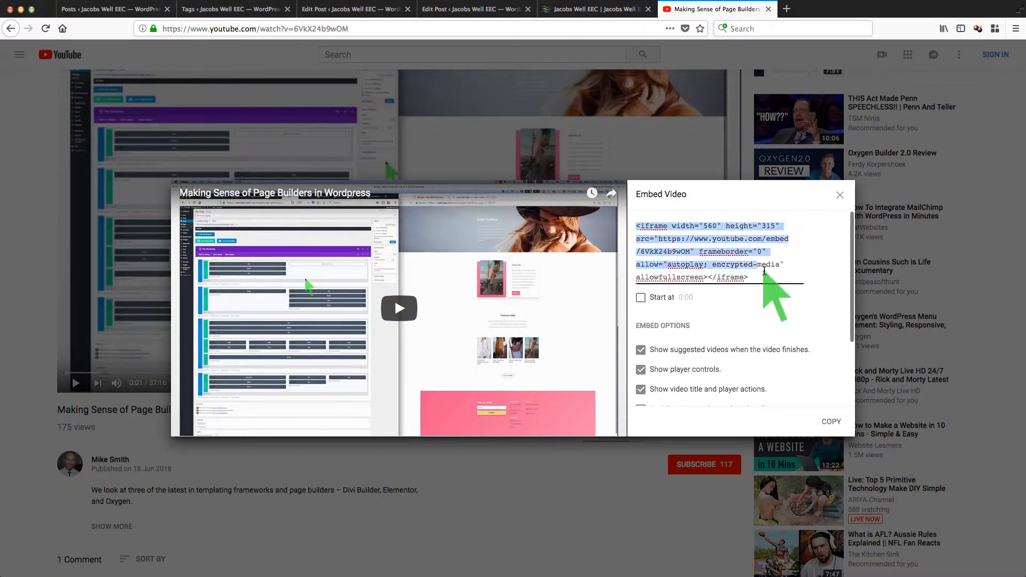
{"action": "right_click", "coordinate": [726, 249]}
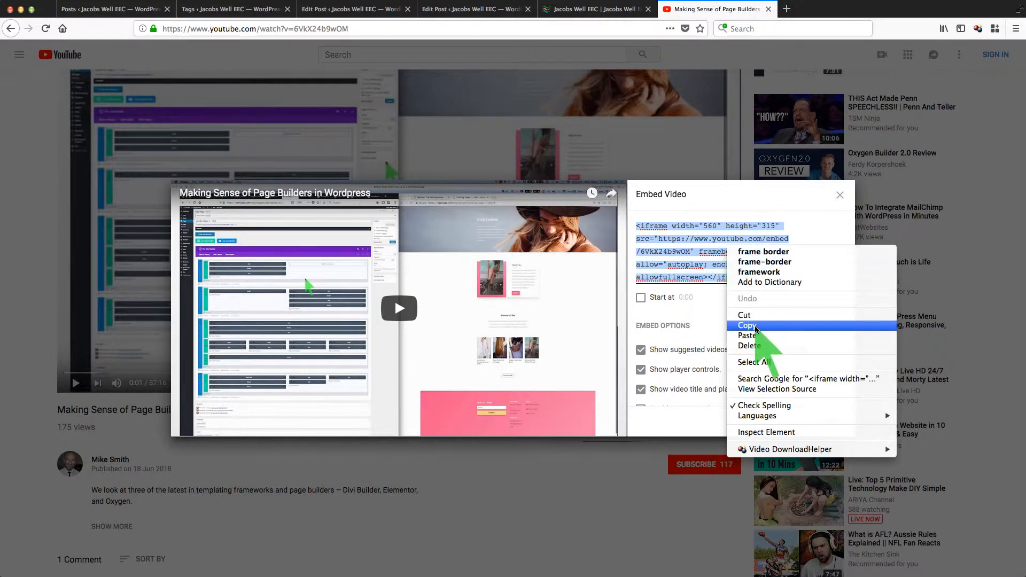
{"action": "left_click", "coordinate": [747, 325]}
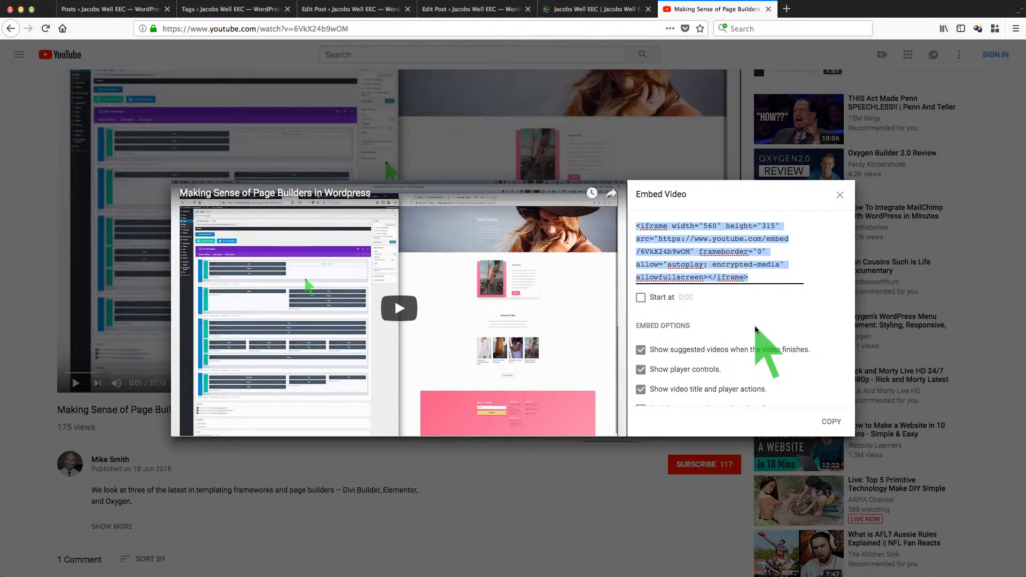
{"action": "left_click", "coordinate": [829, 422]}
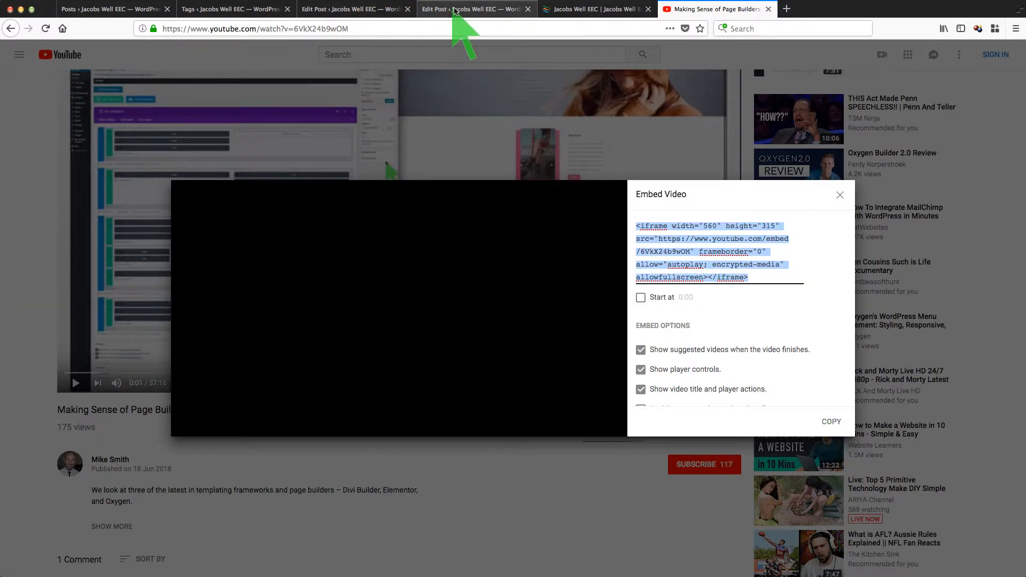
{"action": "left_click", "coordinate": [459, 9]}
- Paste the 560×315 YouTube iframe code on the empty line below the image and update the post
{"action": "left_click", "coordinate": [364, 10]}
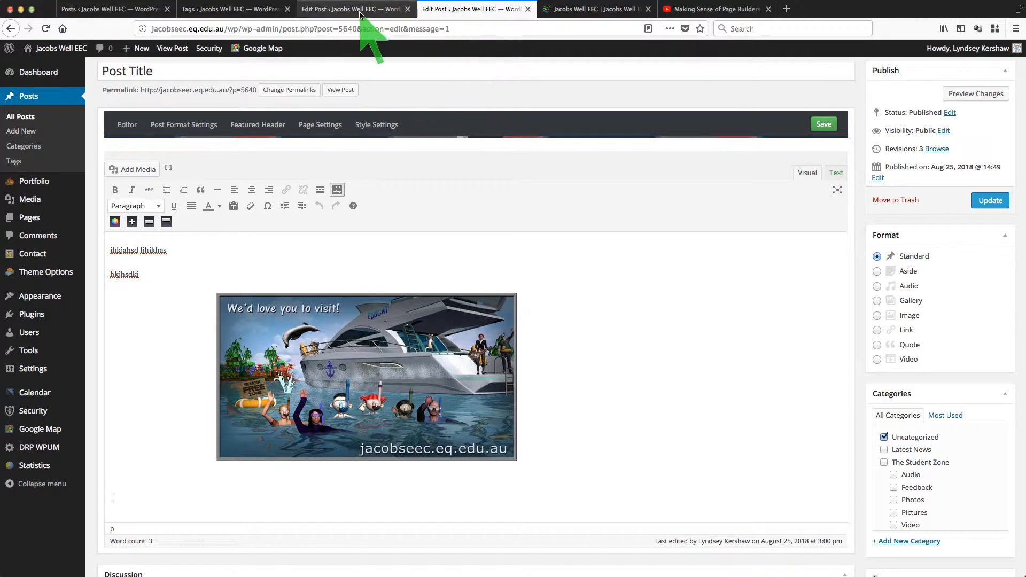
{"action": "left_click", "coordinate": [132, 270]}
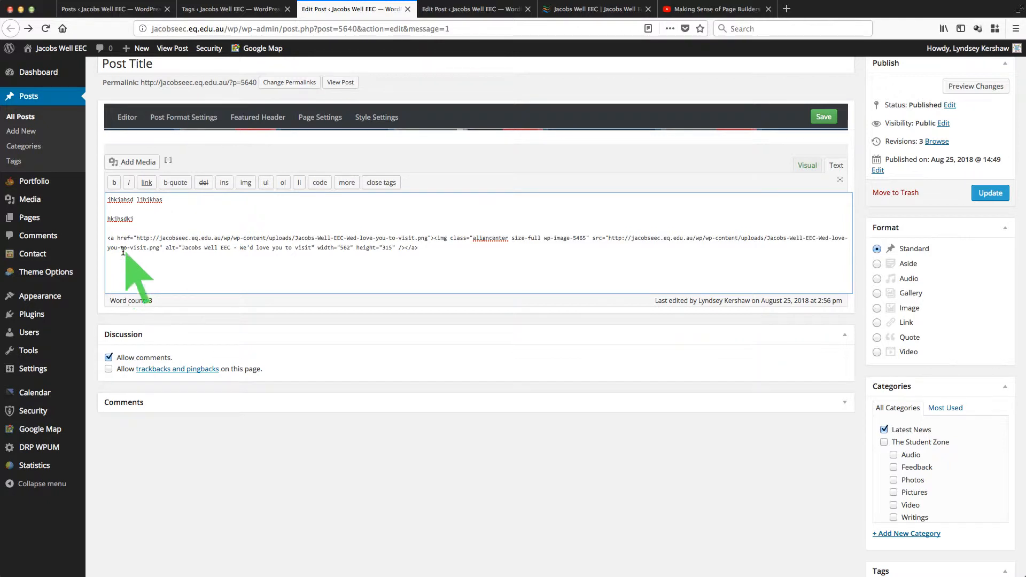
{"action": "right_click", "coordinate": [109, 267]}
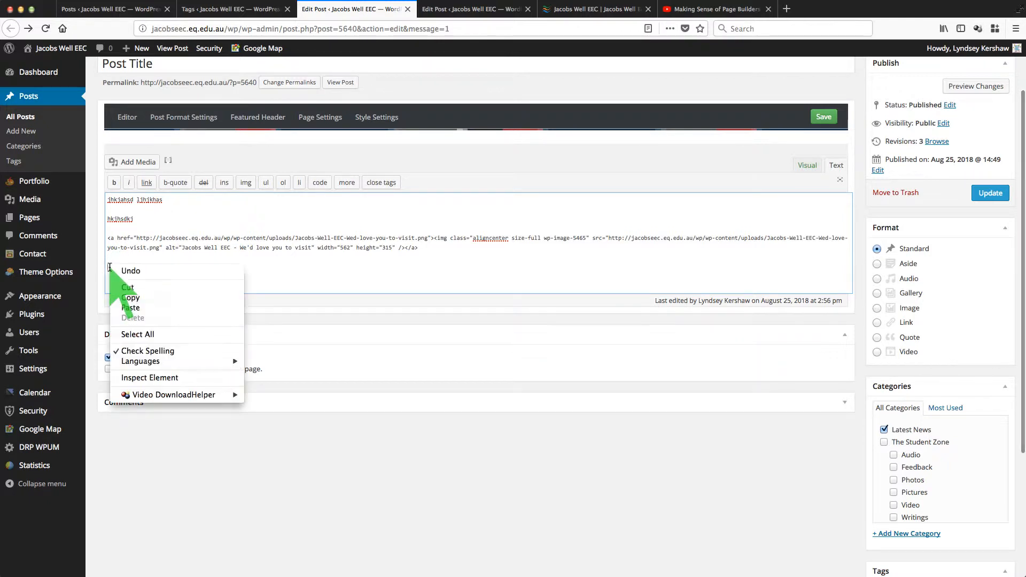
{"action": "left_click", "coordinate": [160, 309]}
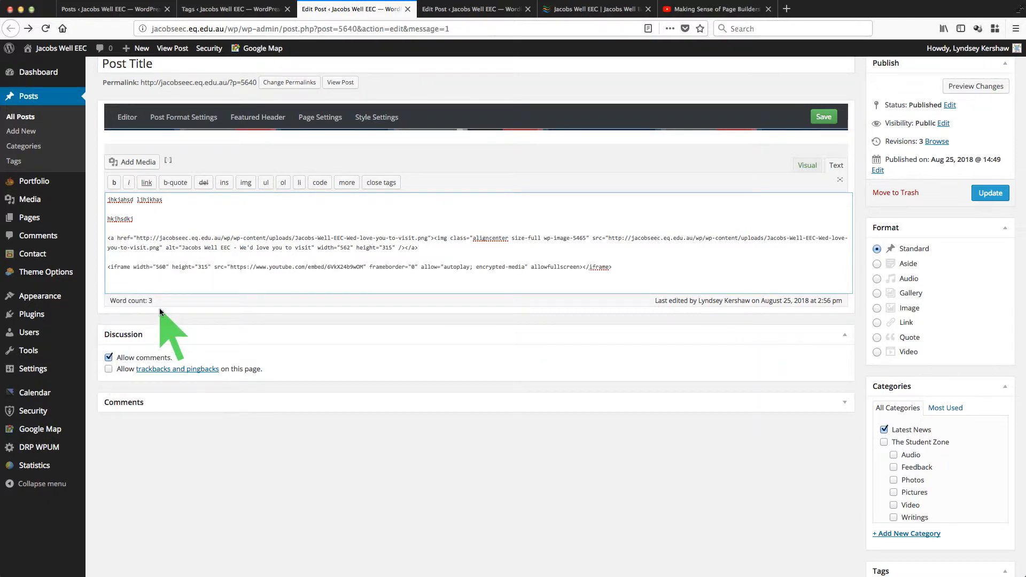
{"action": "double_click", "coordinate": [160, 267]}
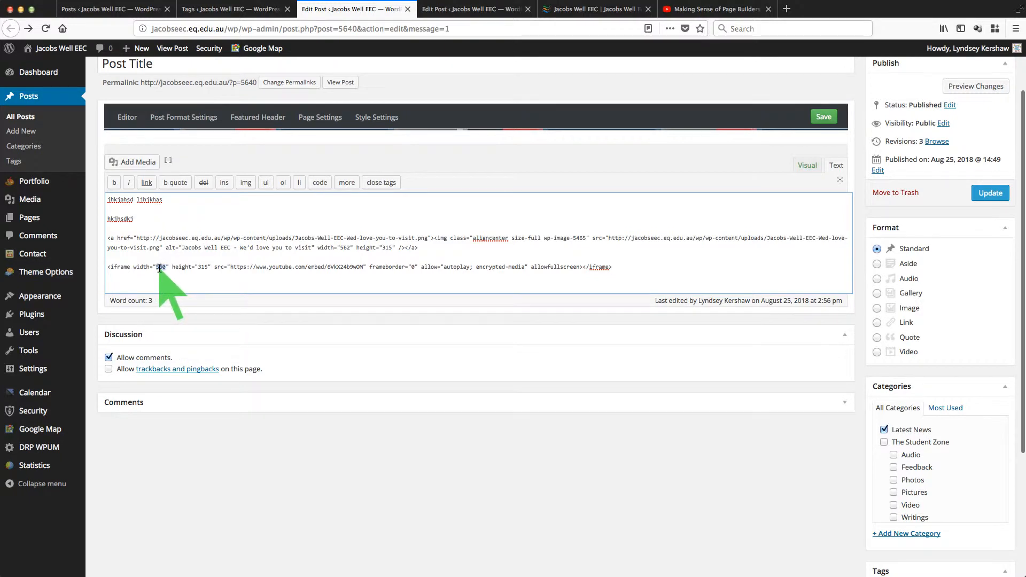
{"action": "left_click", "coordinate": [203, 267]}
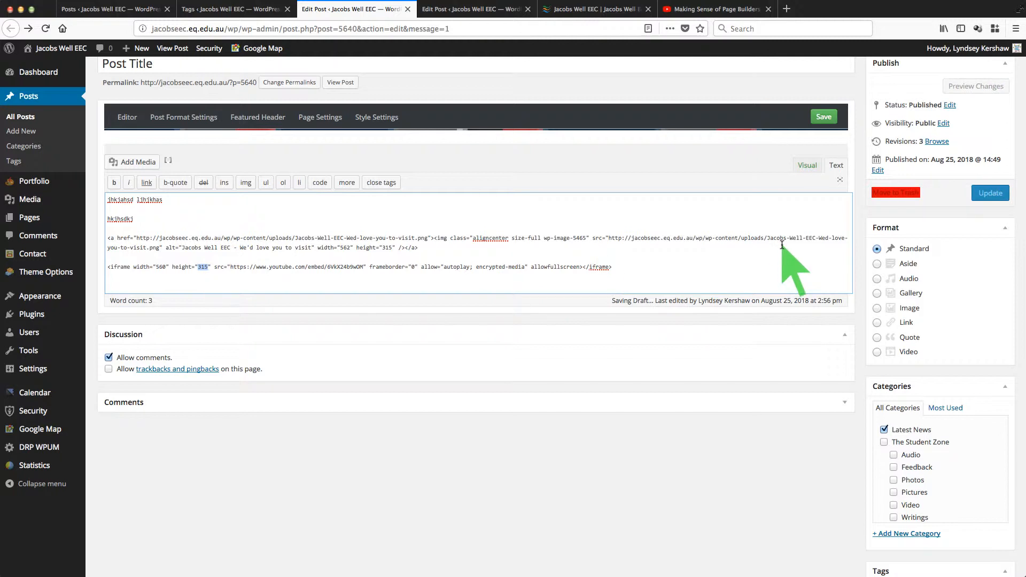
{"action": "left_click", "coordinate": [996, 195]}
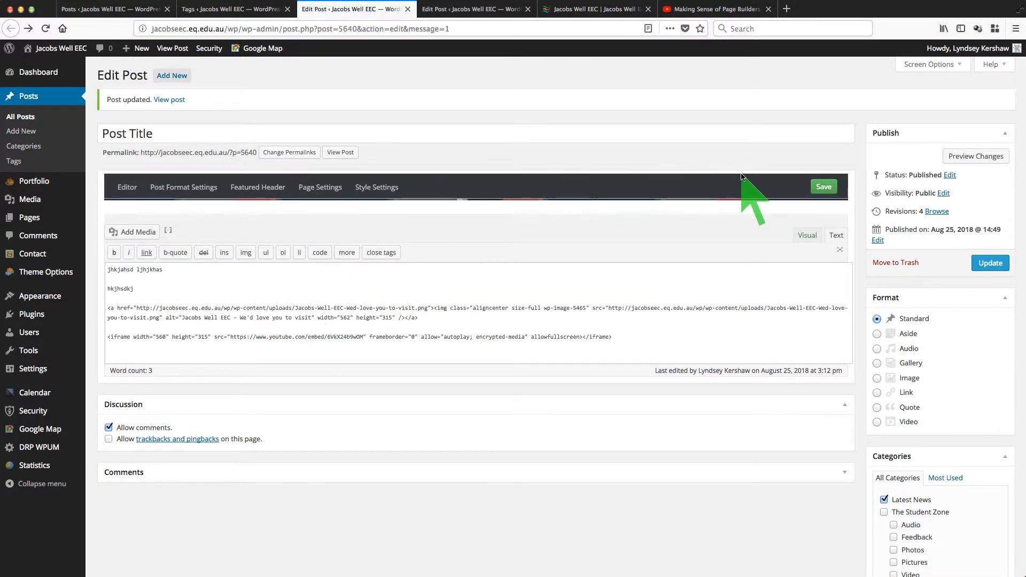
- Return to the Visual view, confirm the video placeholder below the image, and update again
{"action": "left_click", "coordinate": [807, 236]}
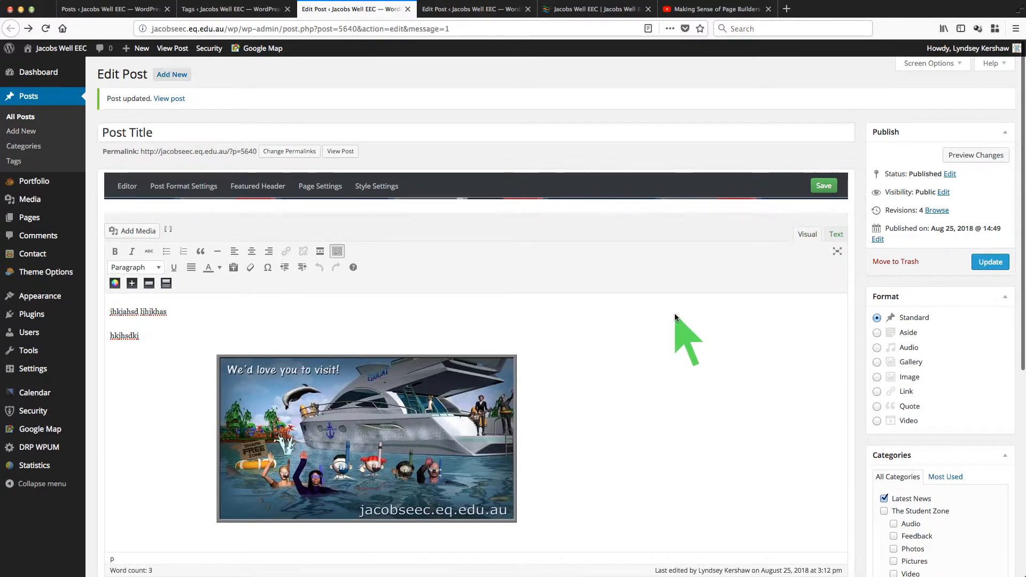
{"action": "scroll", "coordinate": [676, 316], "scroll_direction": "down", "scroll_amount": 5}
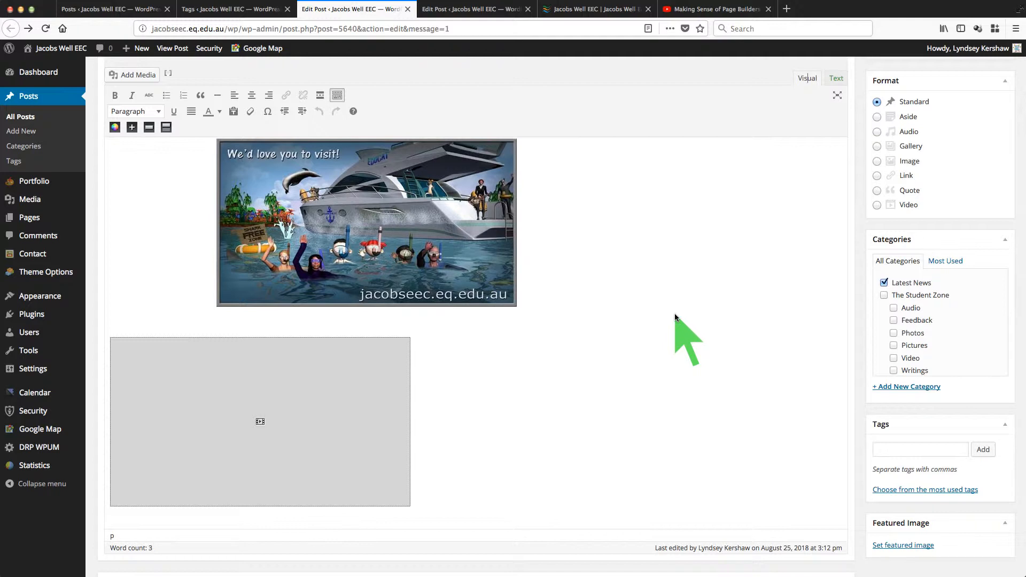
{"action": "scroll", "coordinate": [675, 314], "scroll_direction": "up", "scroll_amount": 2}
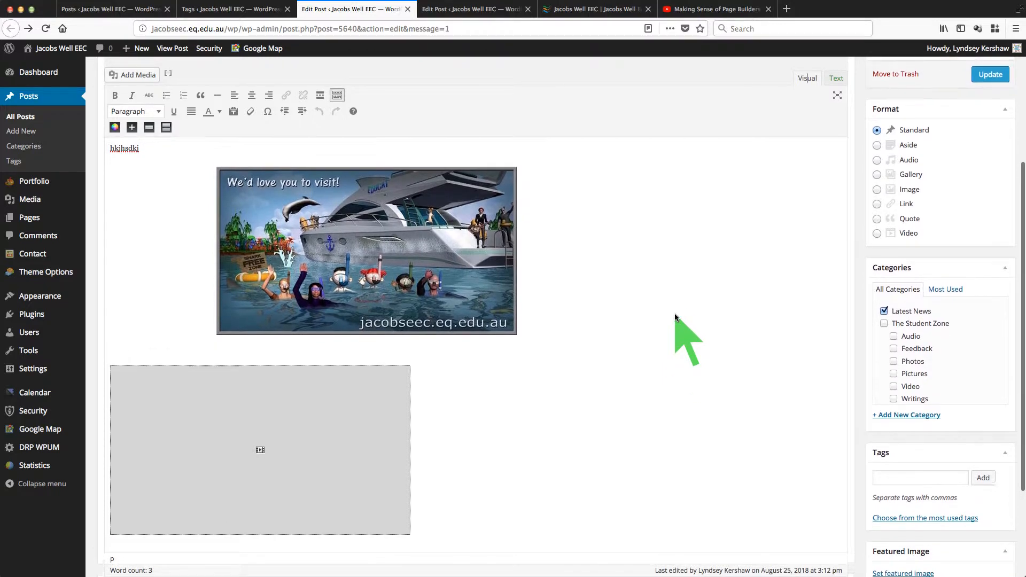
{"action": "left_click", "coordinate": [991, 126]}
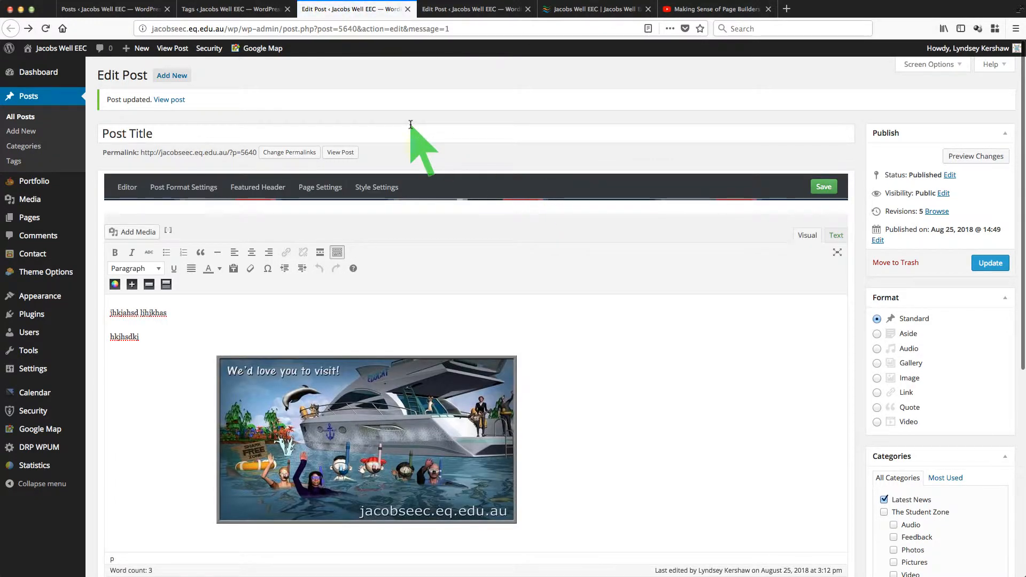
- View the published post live, playing and pausing the embedded YouTube video at 0:01
{"action": "left_click", "coordinate": [167, 48]}
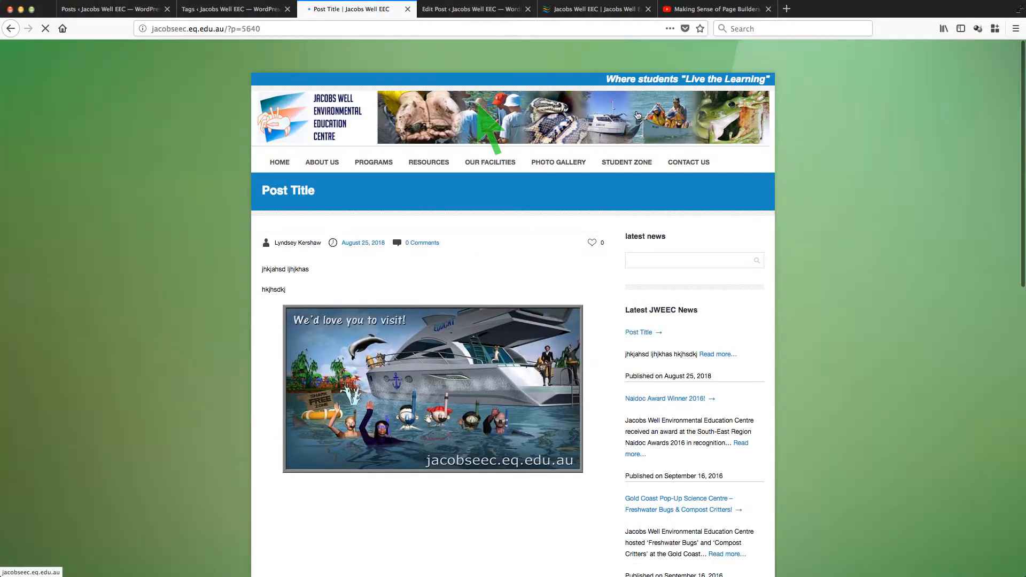
{"action": "scroll", "coordinate": [894, 213], "scroll_direction": "down", "scroll_amount": 3}
{"action": "scroll", "coordinate": [894, 214], "scroll_direction": "down", "scroll_amount": 2}
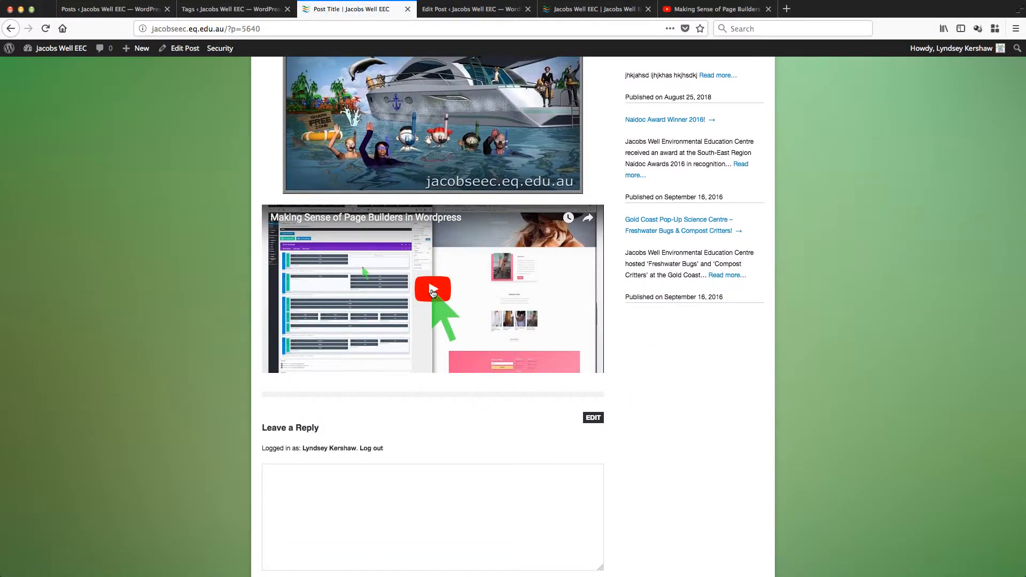
{"action": "left_click", "coordinate": [433, 293]}
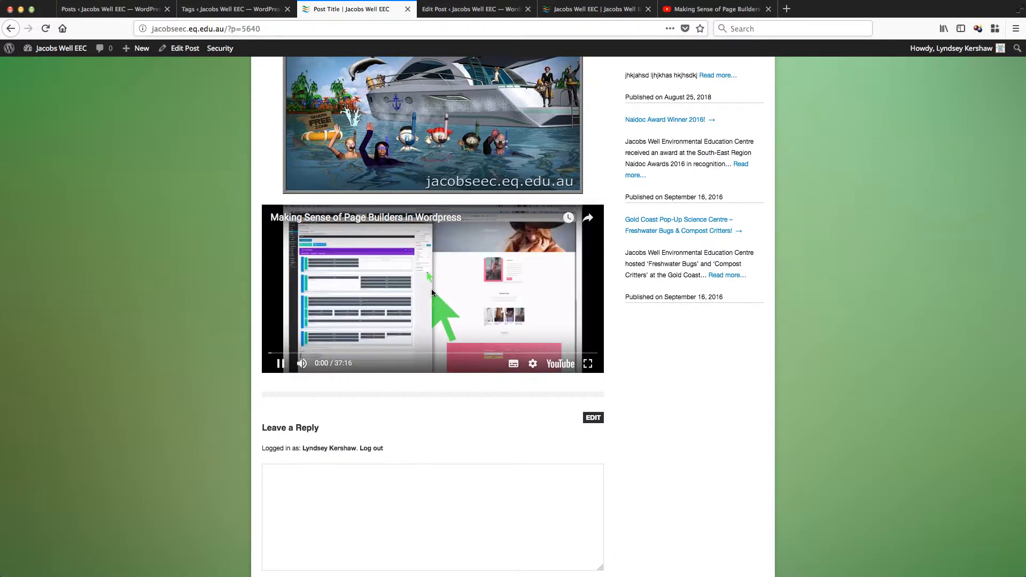
{"action": "left_click", "coordinate": [280, 363]}
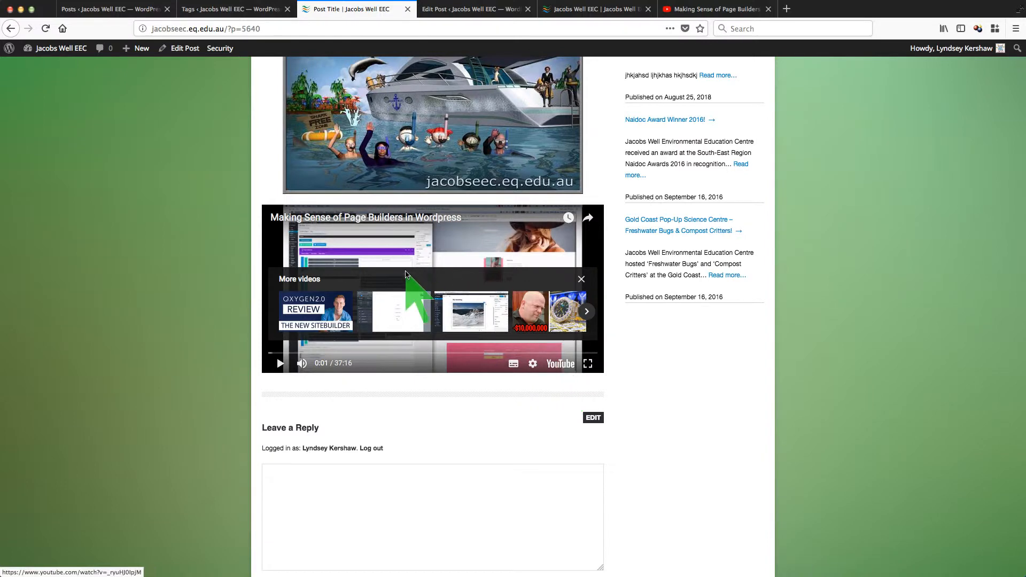
{"action": "scroll", "coordinate": [422, 182], "scroll_direction": "up", "scroll_amount": 5}
{"action": "scroll", "coordinate": [421, 182], "scroll_direction": "up", "scroll_amount": 5}
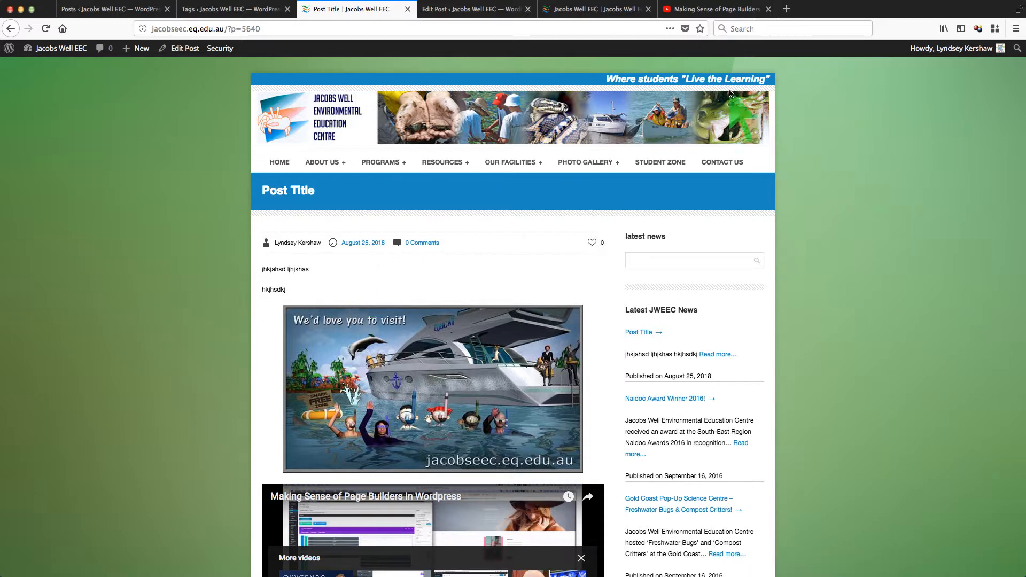
- Close YouTube's embed code dialog and sign in to YouTube with the account password
{"action": "left_click", "coordinate": [719, 10]}
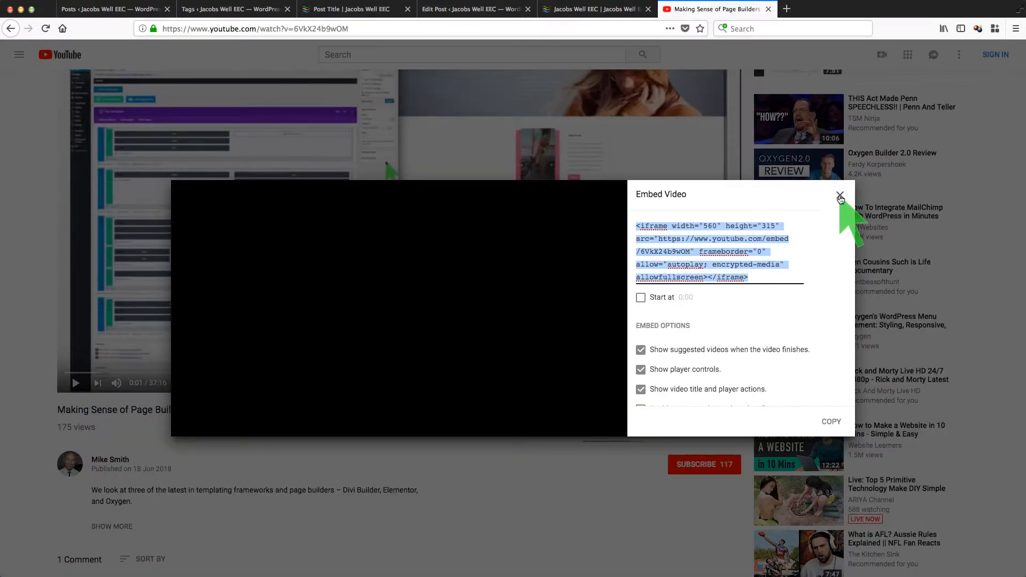
{"action": "left_click", "coordinate": [841, 195]}
{"action": "left_click", "coordinate": [996, 57]}
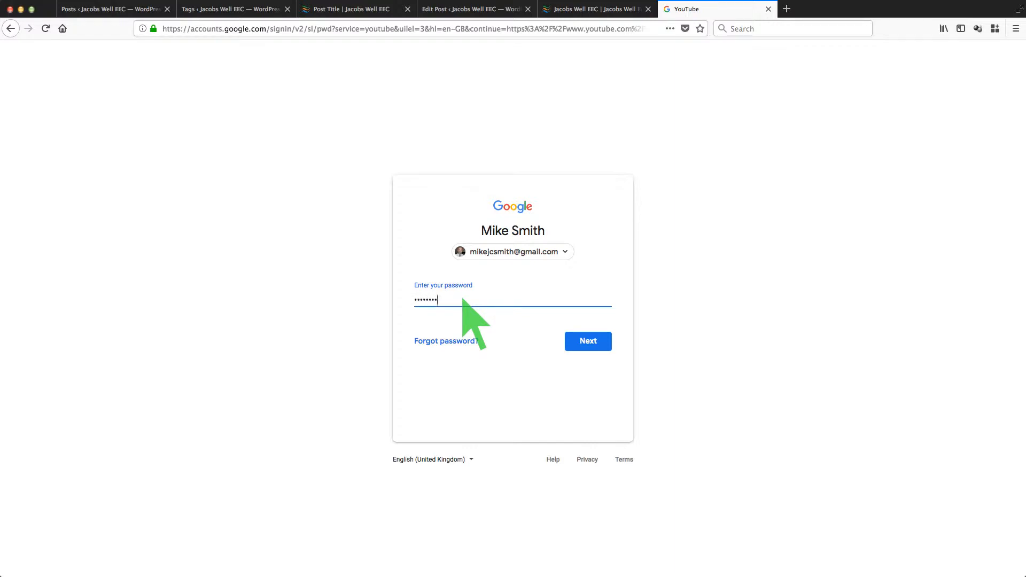
{"action": "key", "text": "Return"}
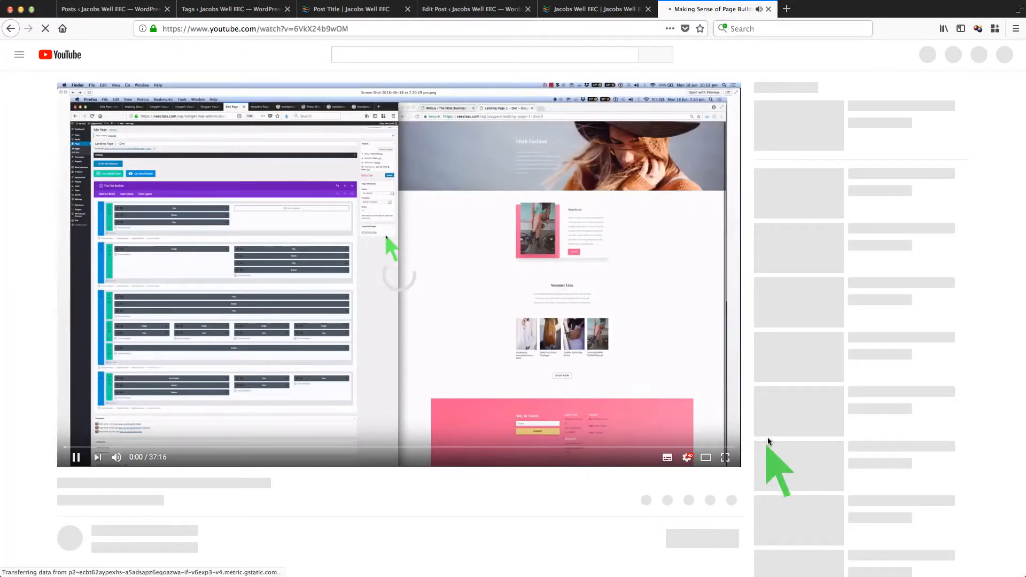
- Pause the page-builders video and switch its visibility from Public to Unlisted in YouTube Studio
{"action": "left_click", "coordinate": [76, 458]}
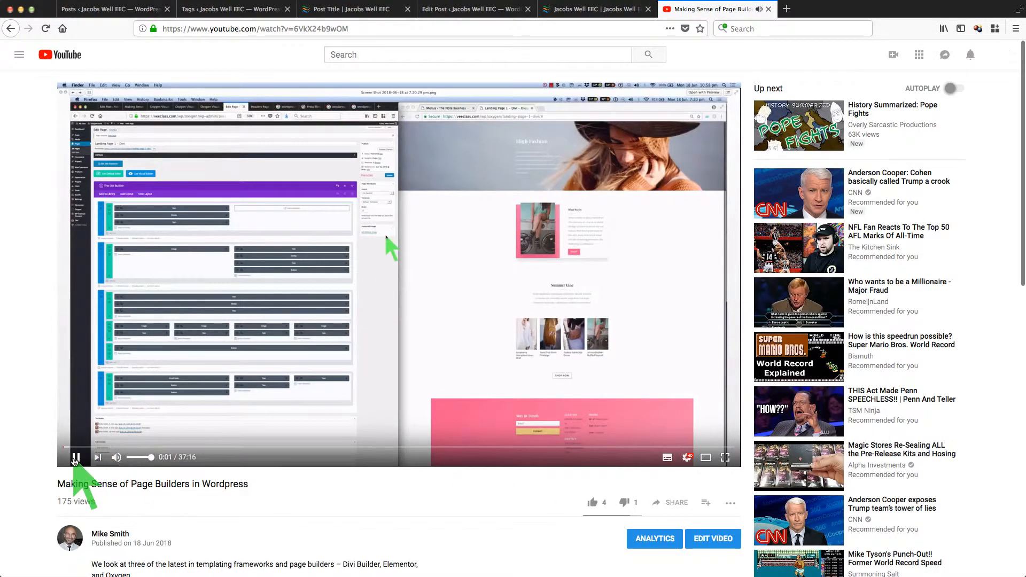
{"action": "scroll", "coordinate": [597, 396], "scroll_direction": "down", "scroll_amount": 5}
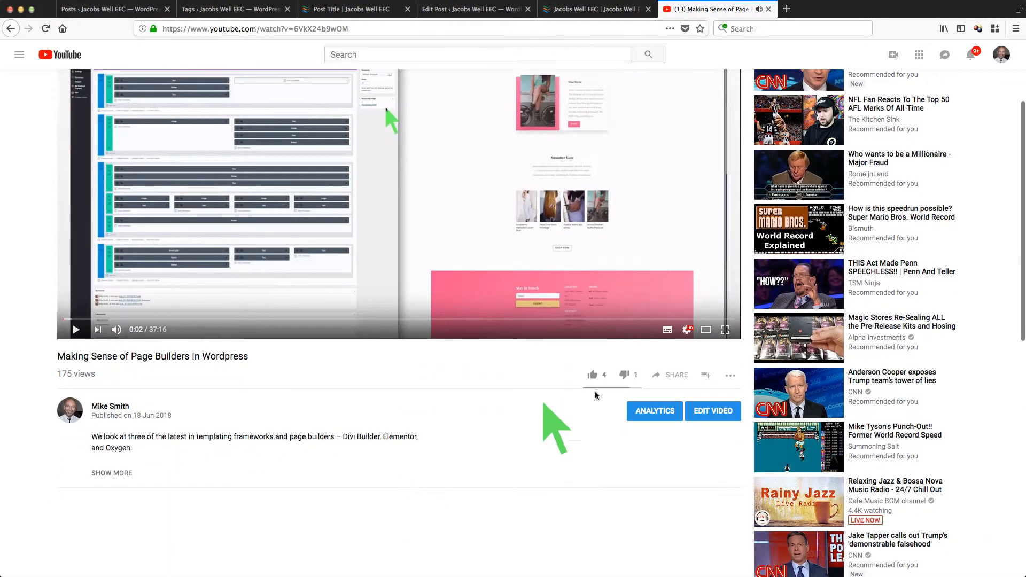
{"action": "left_click", "coordinate": [716, 410]}
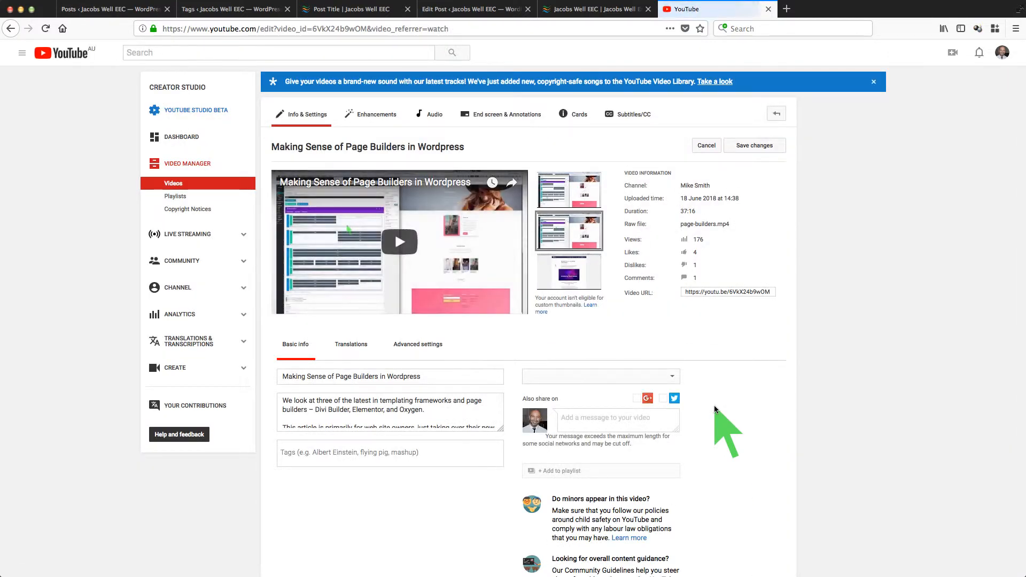
{"action": "left_click", "coordinate": [673, 377]}
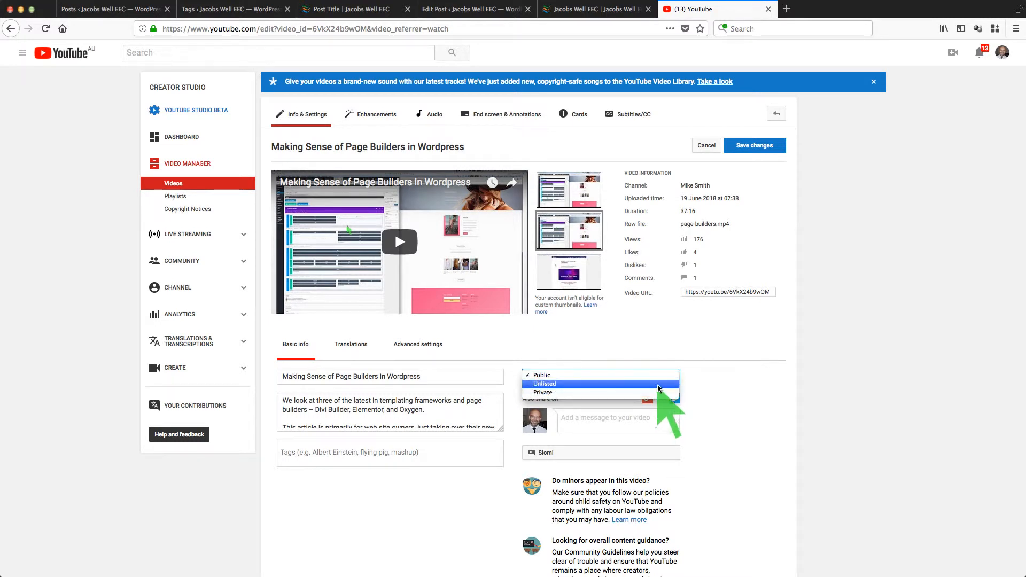
{"action": "left_click", "coordinate": [661, 385]}
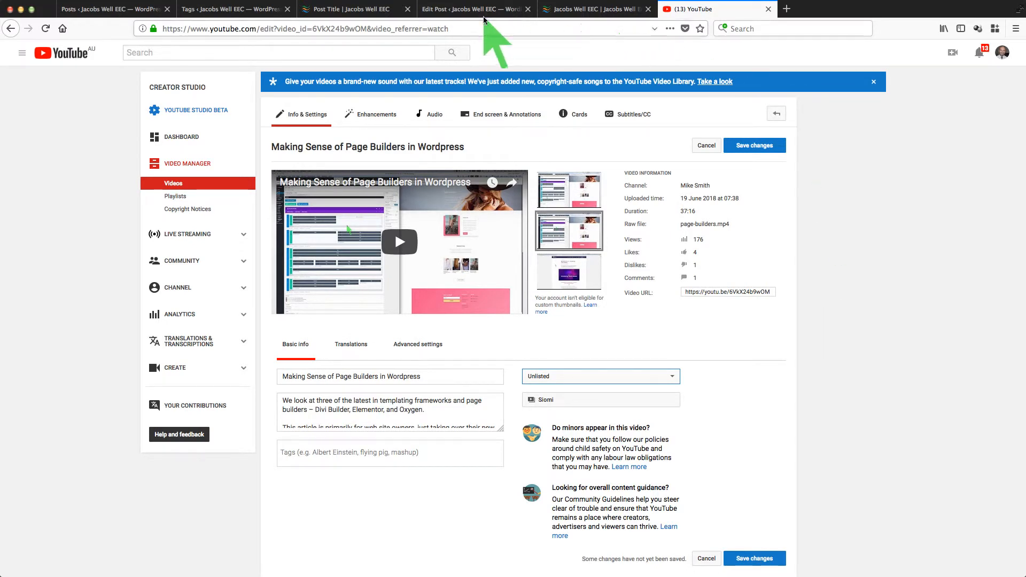
- Check the post editor, live post and YouTube edit page, ending on the live 'Post Title' post
{"action": "left_click", "coordinate": [464, 14]}
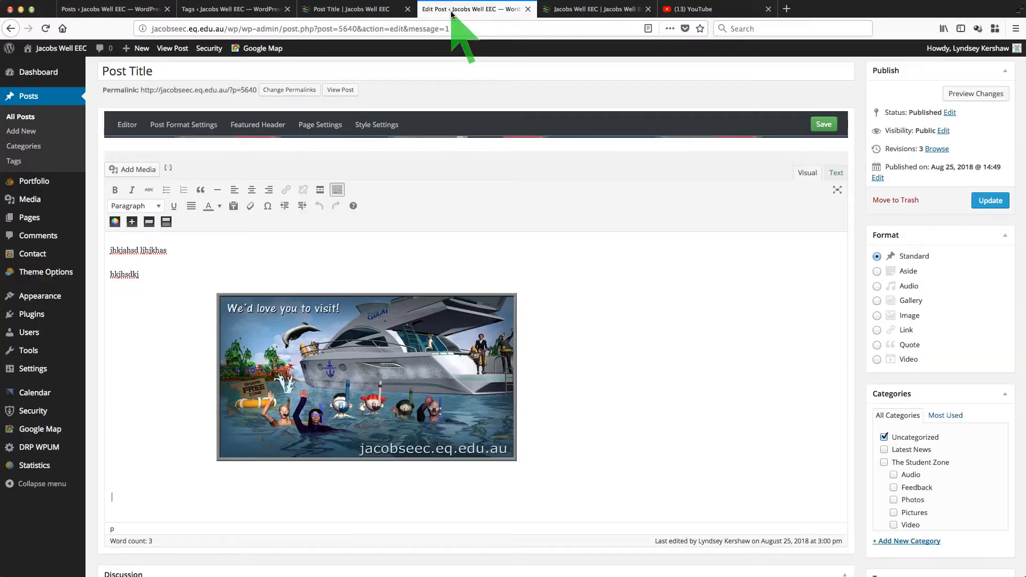
{"action": "left_click", "coordinate": [345, 9]}
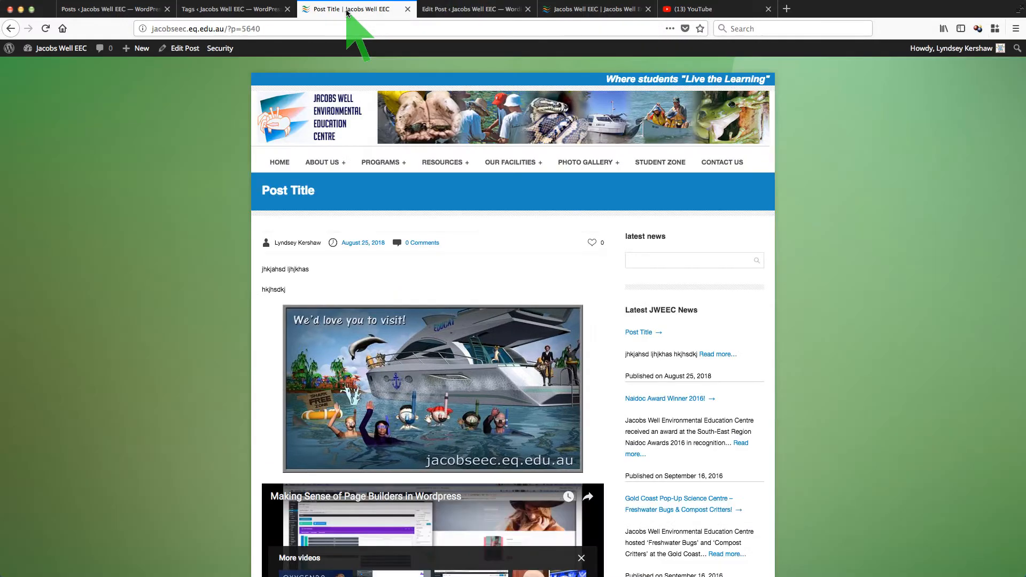
{"action": "scroll", "coordinate": [207, 507], "scroll_direction": "down", "scroll_amount": 3}
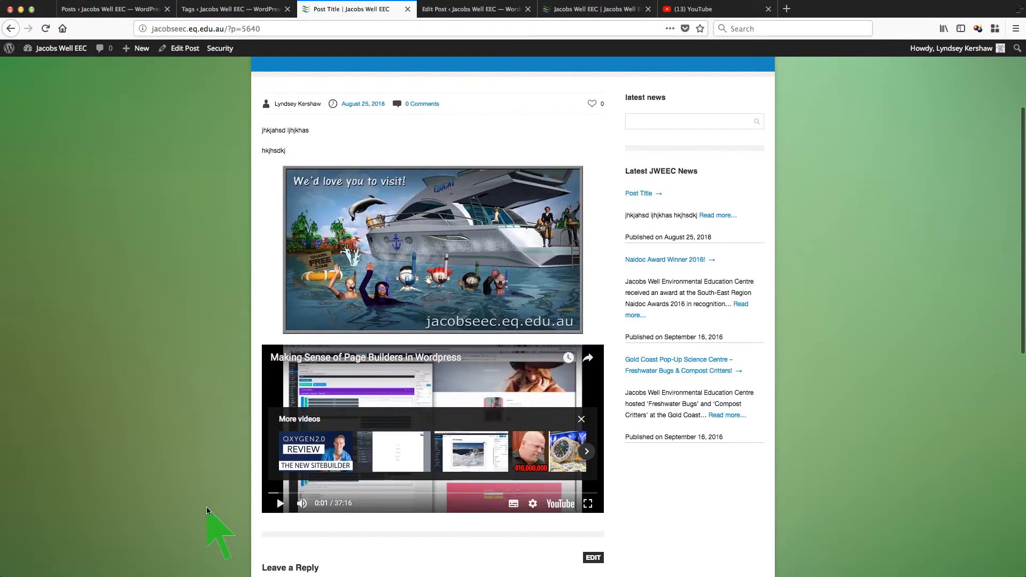
{"action": "left_click", "coordinate": [694, 11]}
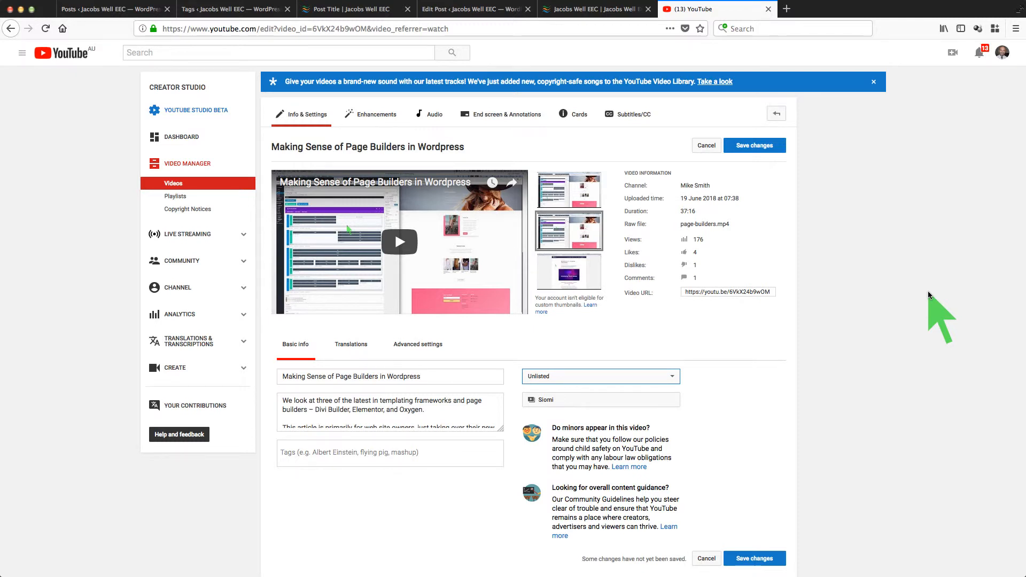
{"action": "left_click", "coordinate": [328, 9]}
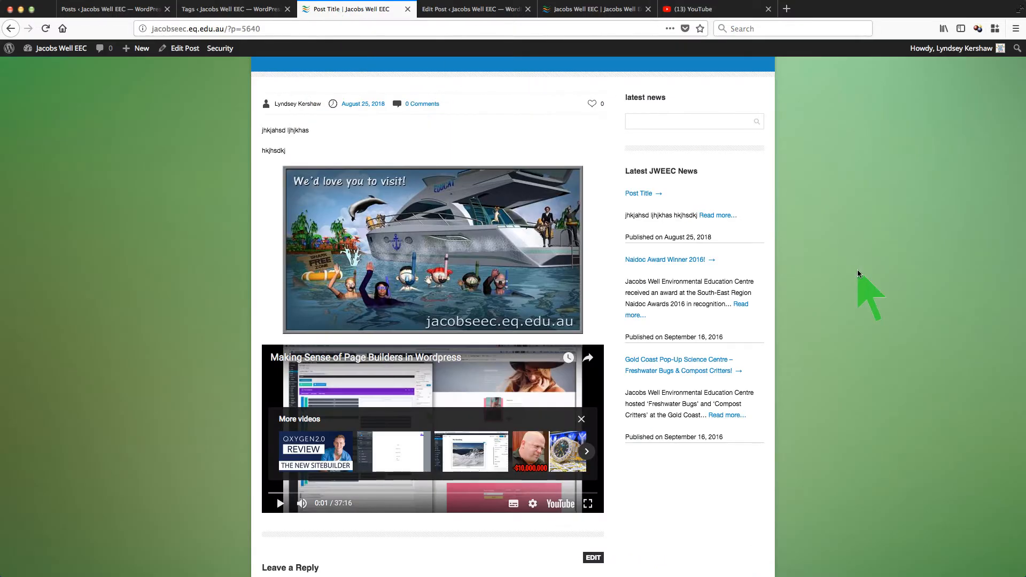
{"action": "scroll", "coordinate": [779, 301], "scroll_direction": "up", "scroll_amount": 3}
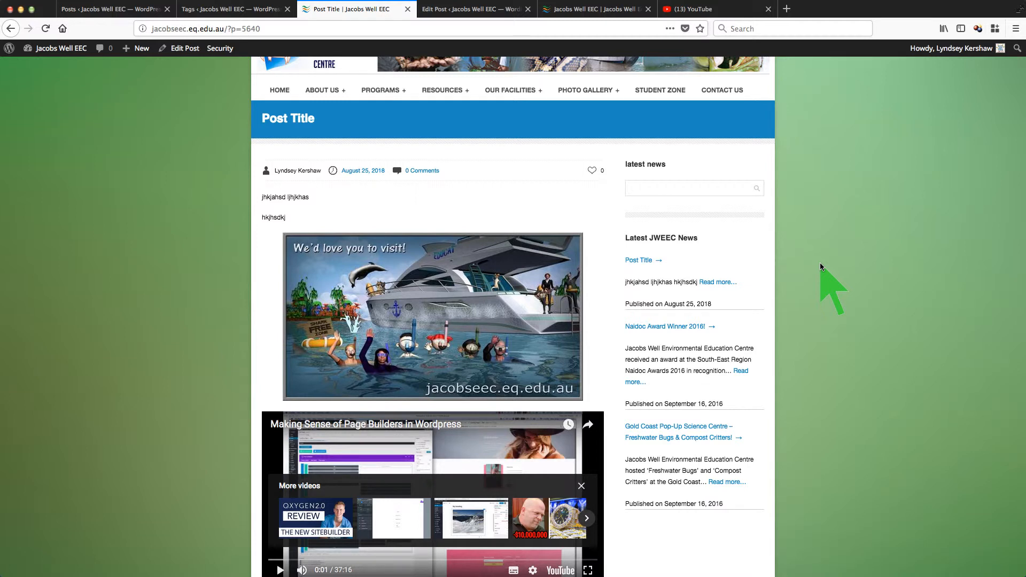
{"action": "scroll", "coordinate": [858, 345], "scroll_direction": "down", "scroll_amount": 2}
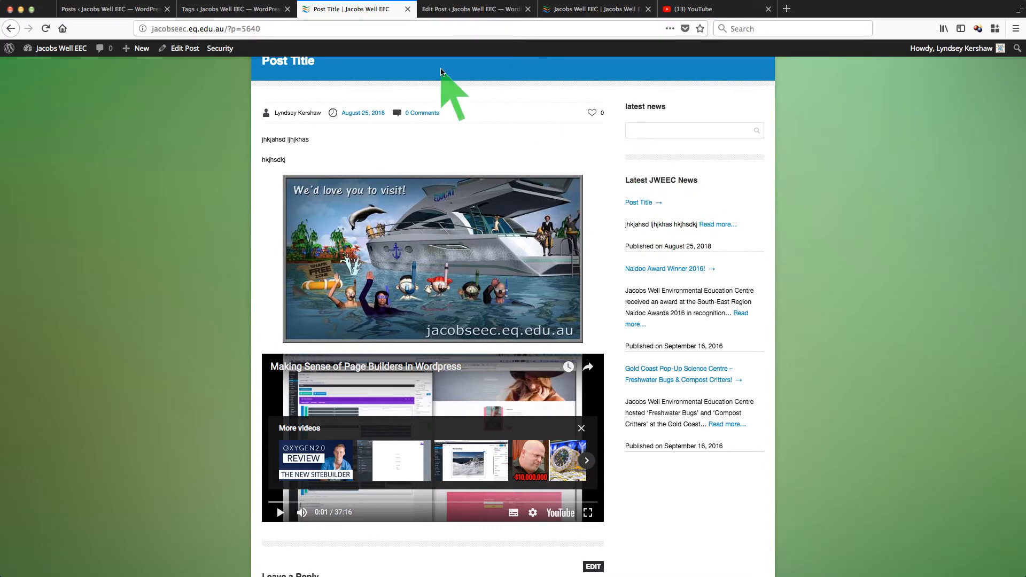
- In the editor tick Latest News, then untick Uncategorized and Latest News, leaving no category selected
{"action": "left_click", "coordinate": [473, 10]}
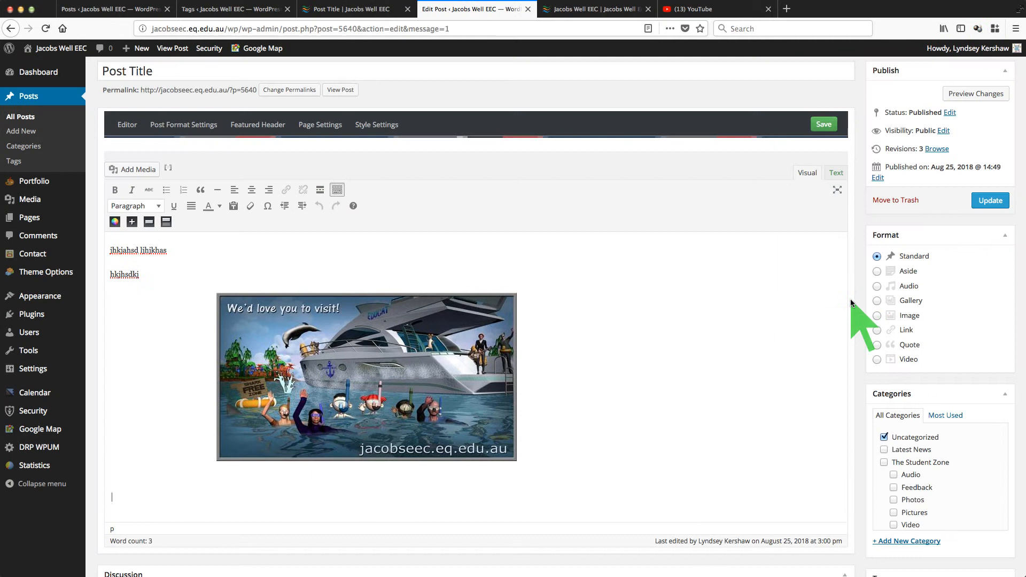
{"action": "left_click", "coordinate": [885, 450]}
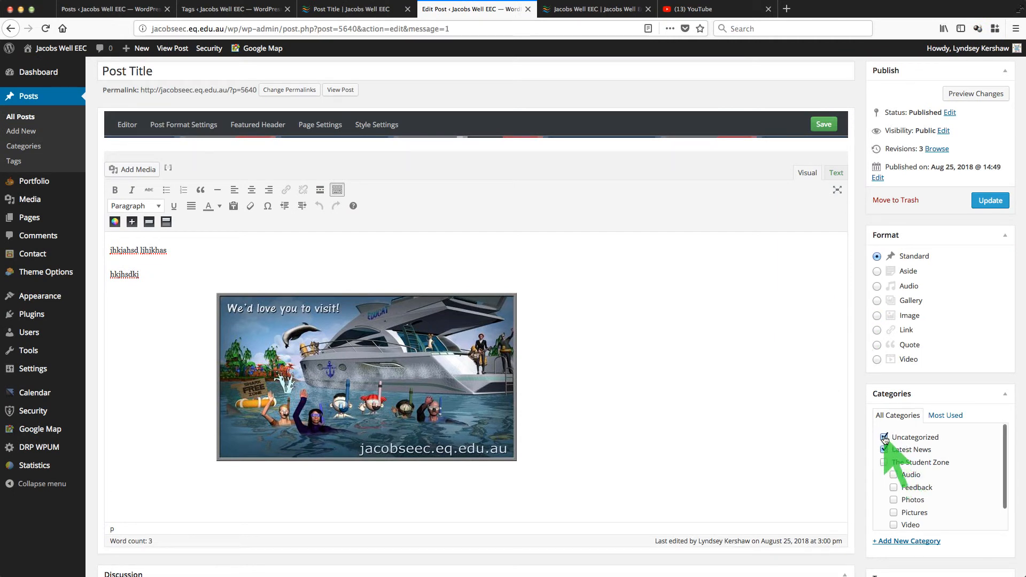
{"action": "left_click", "coordinate": [884, 438]}
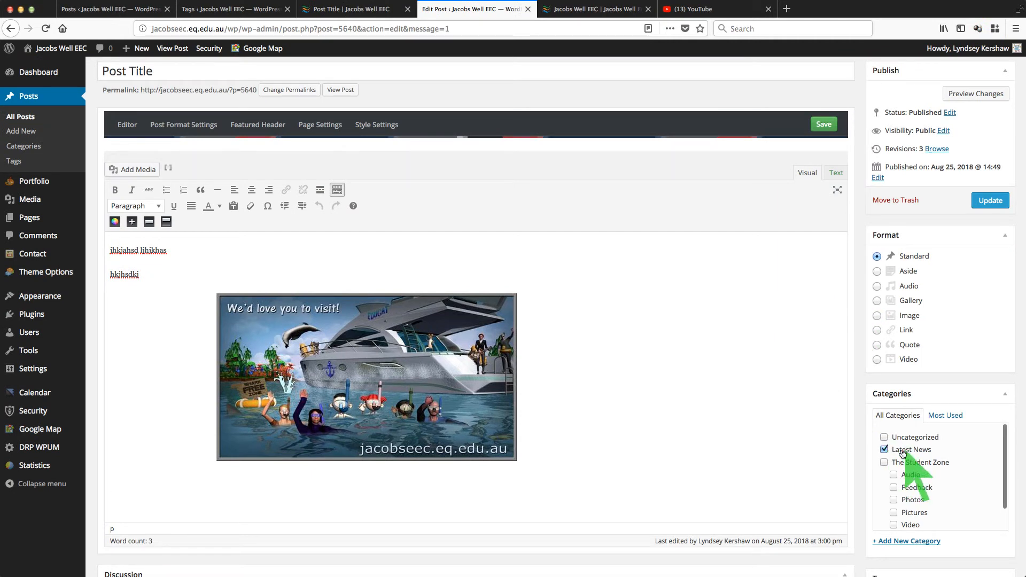
{"action": "left_click", "coordinate": [885, 451]}
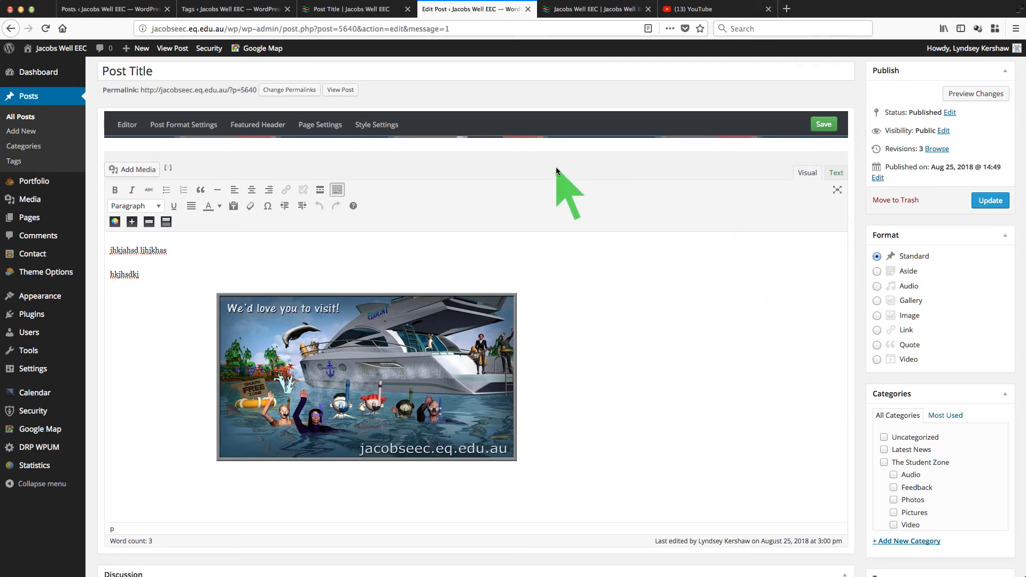
{"action": "left_click", "coordinate": [339, 6]}
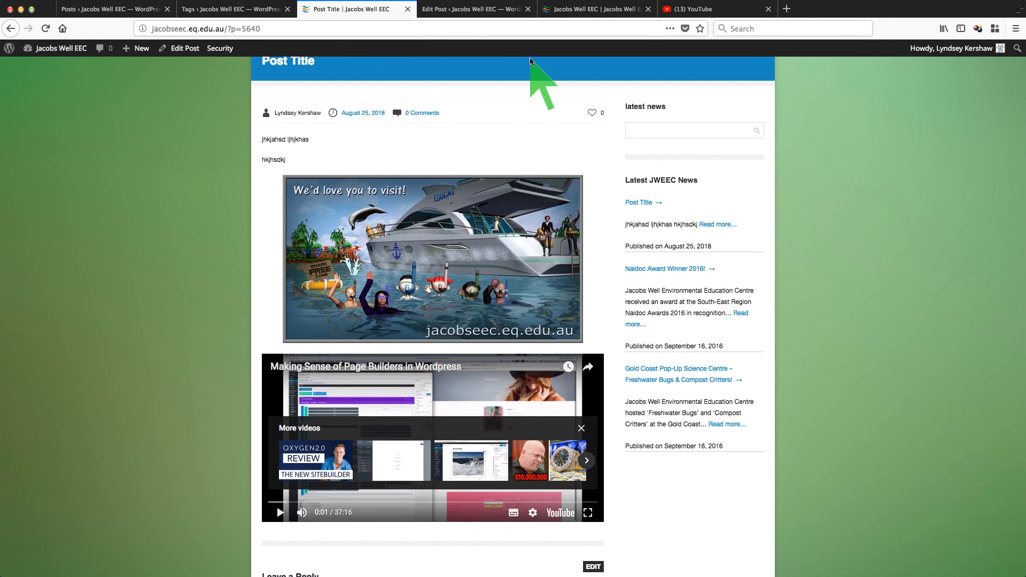